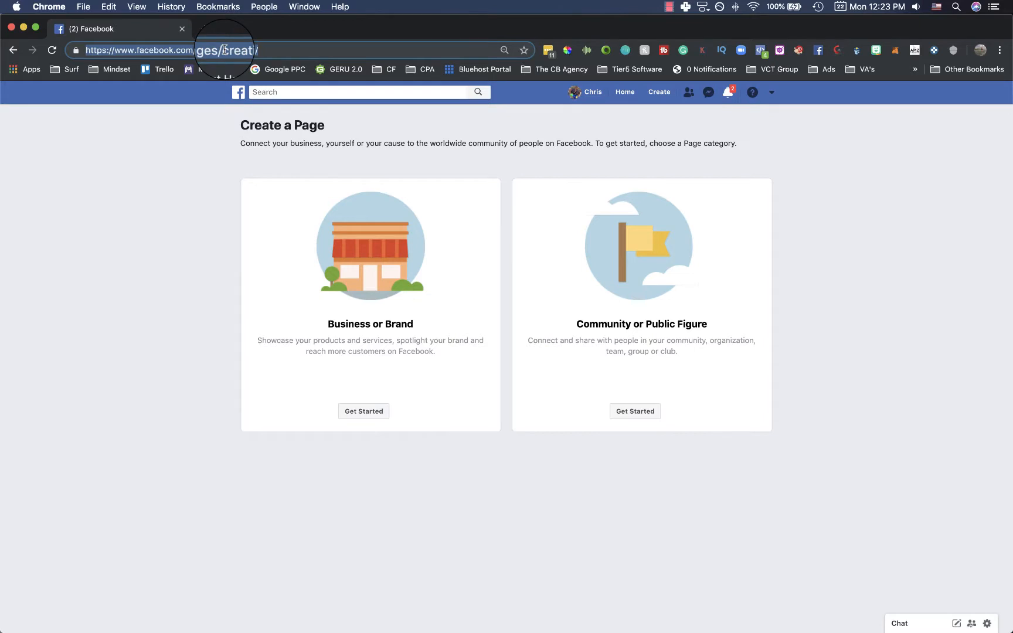
- Go to facebook.com/pages and start creating a new Page
type("facebook.com/")
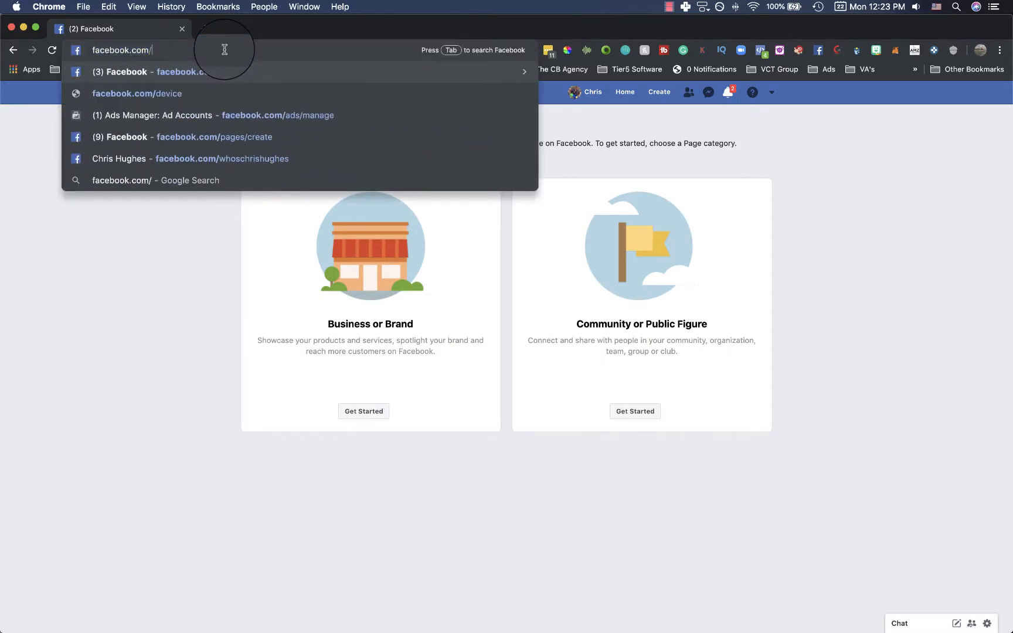
type("pa")
key("BackSpace")
type("pages")
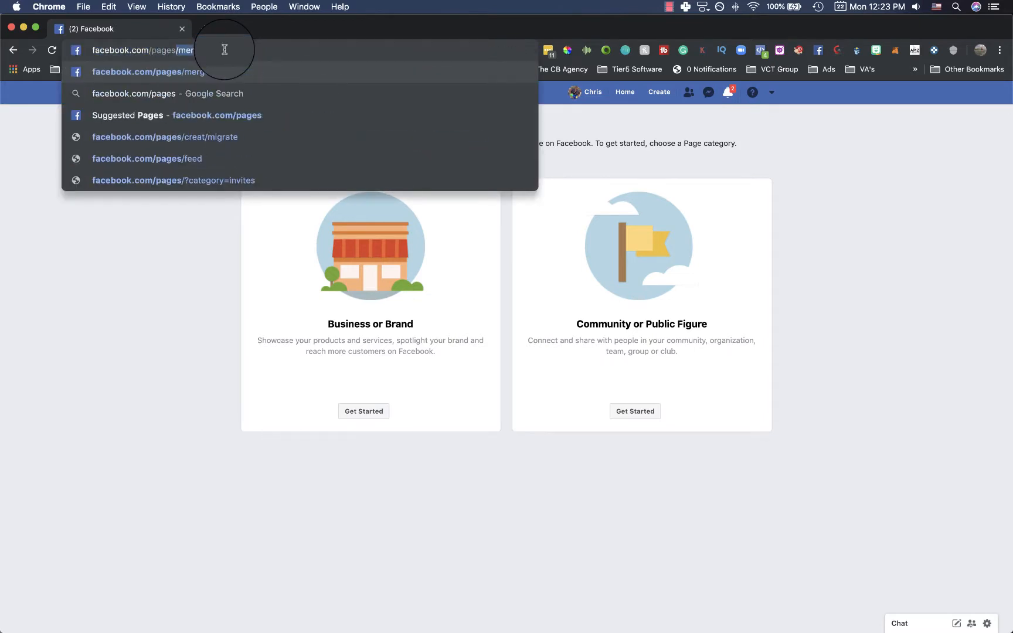
key("BackSpace")
key("Return")
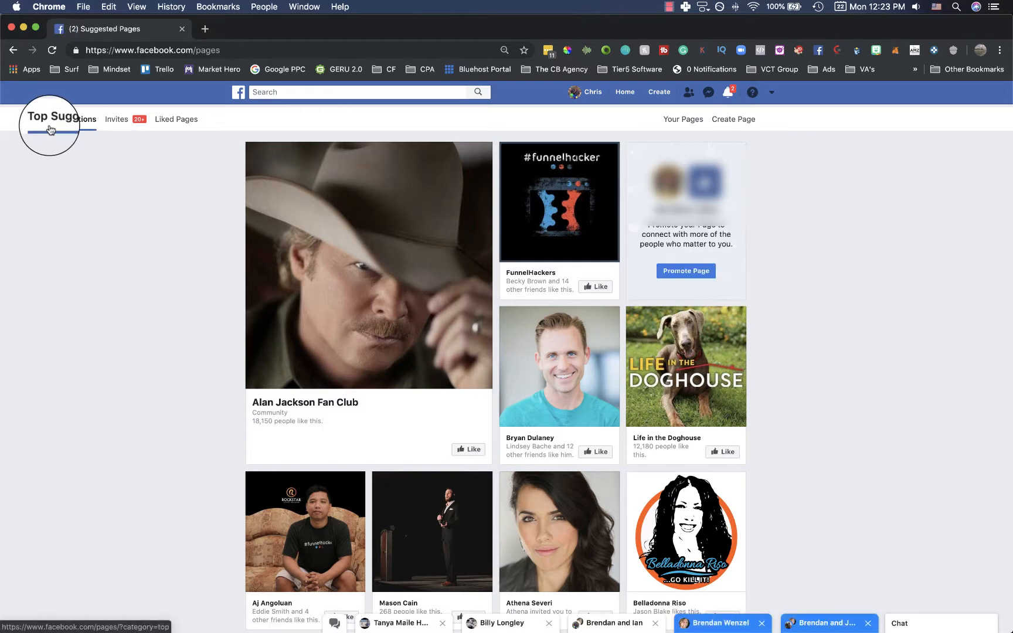
left_click(733, 120)
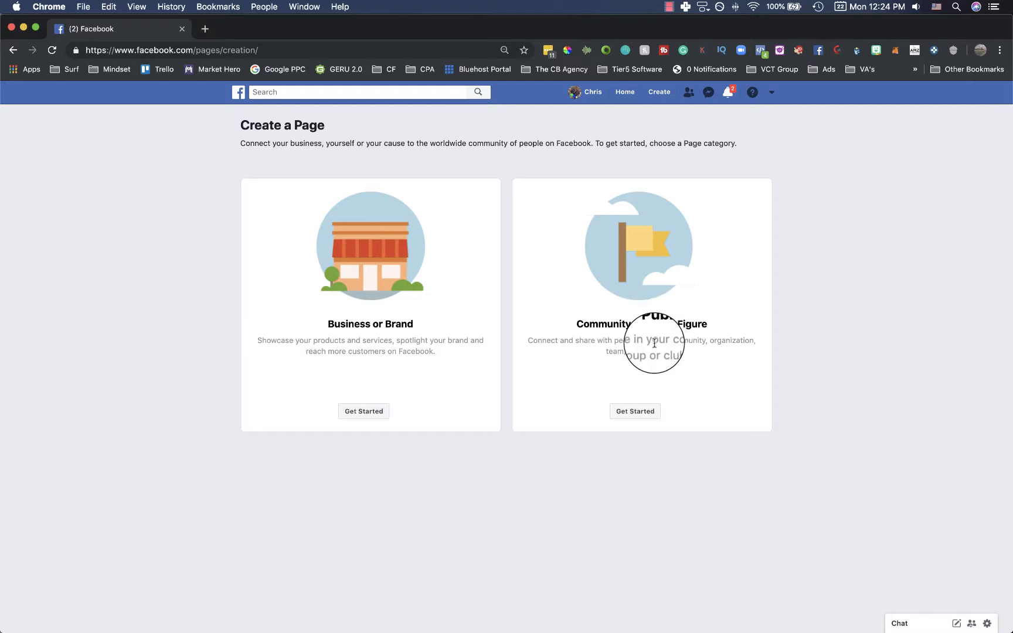
- Choose the Community or Public Figure Page type and enter the owner's full name as the Page name
left_click(635, 418)
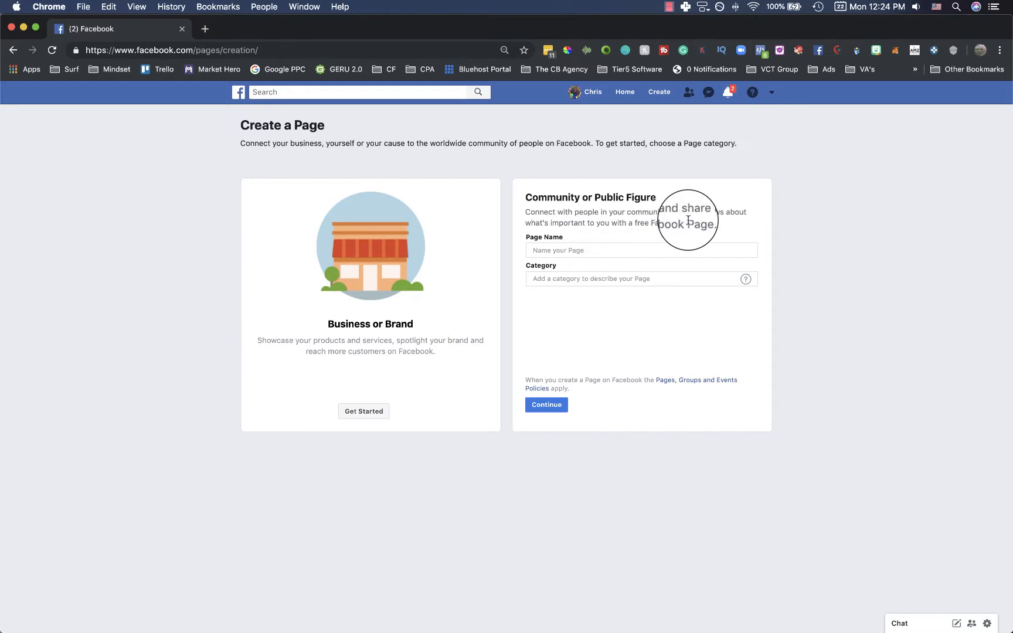
left_click(565, 252)
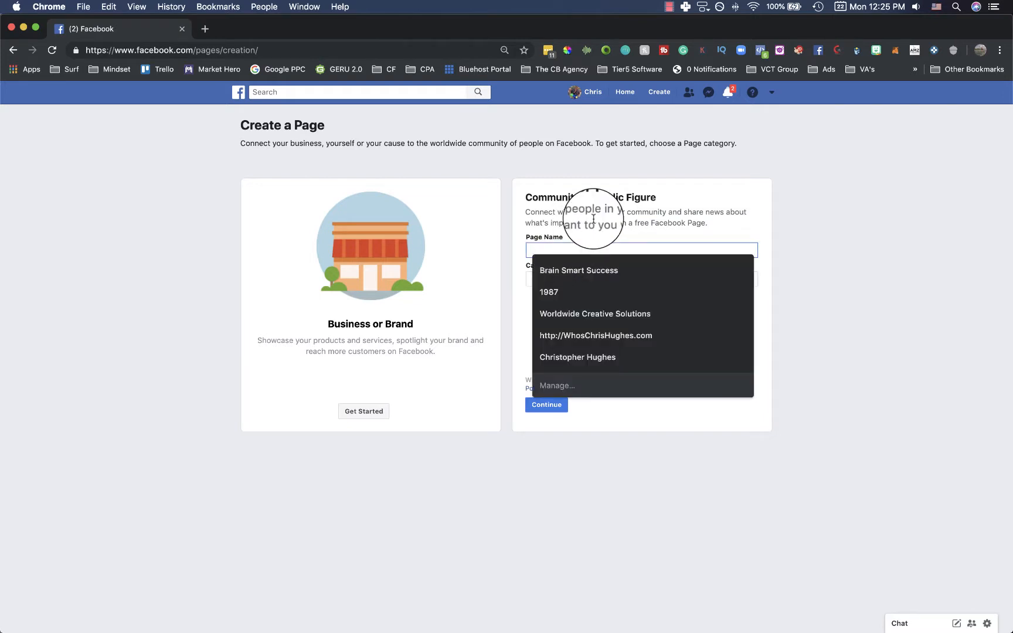
left_click(595, 218)
left_click(561, 252)
type("Chris Hughes")
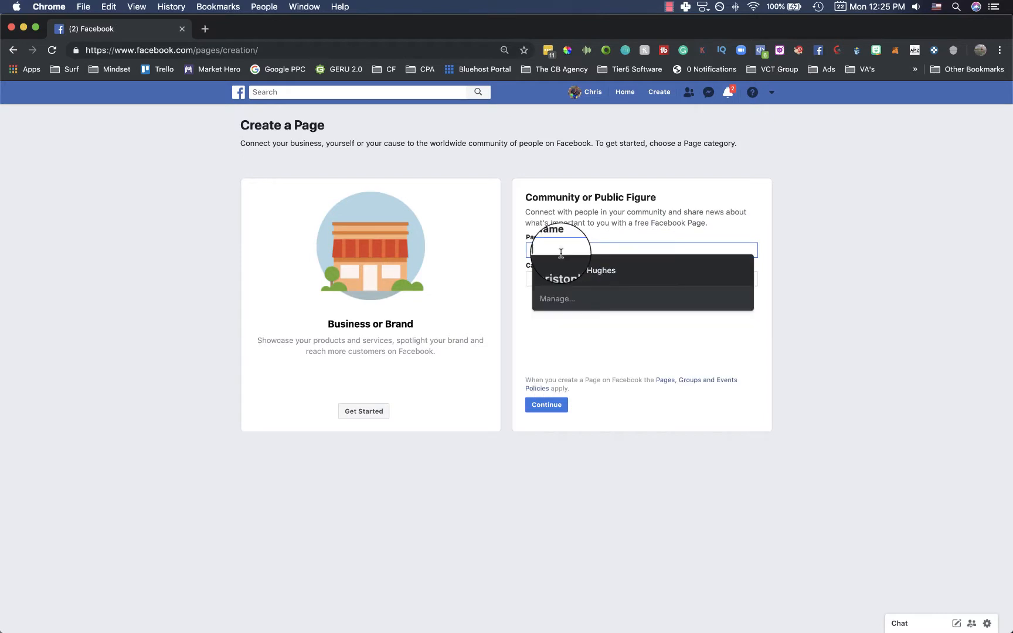
key("Tab")
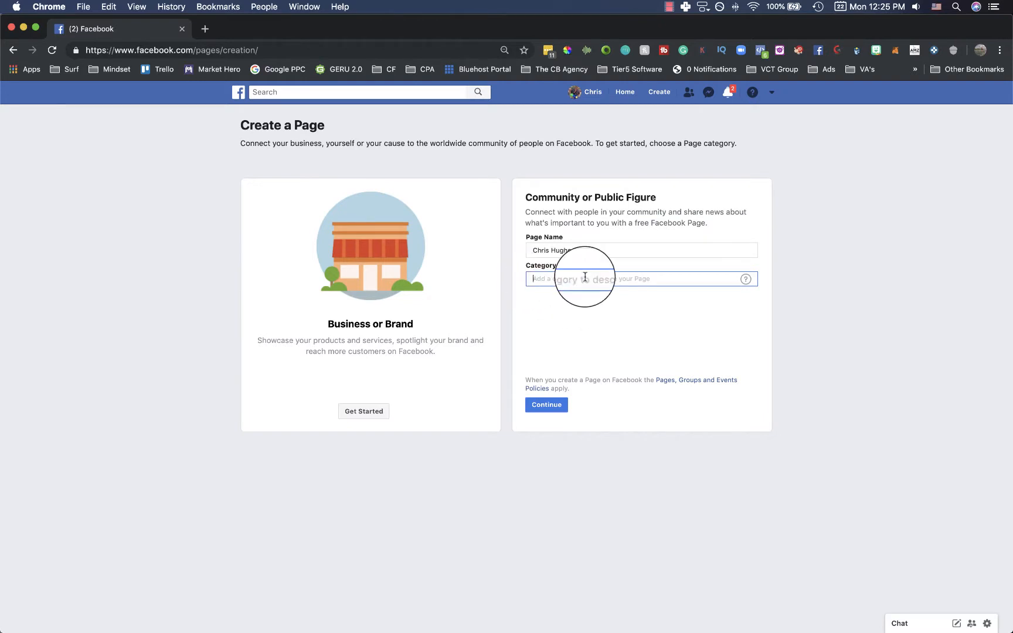
- Browse the Page category suggestions for the letters A, b and c, clearing the Category entry each time
mouse_move(744, 283)
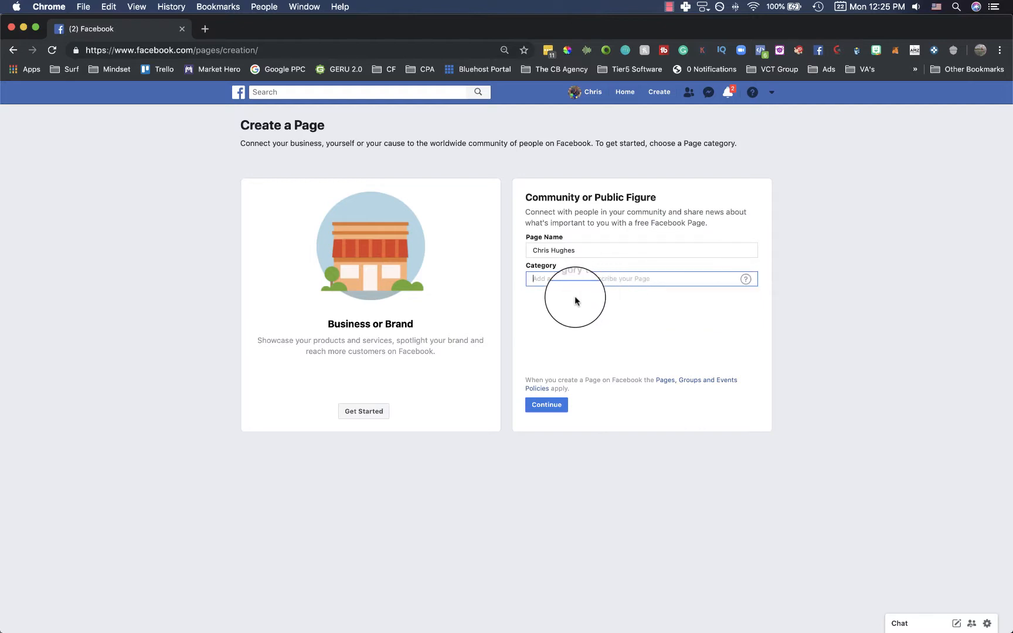
type("A")
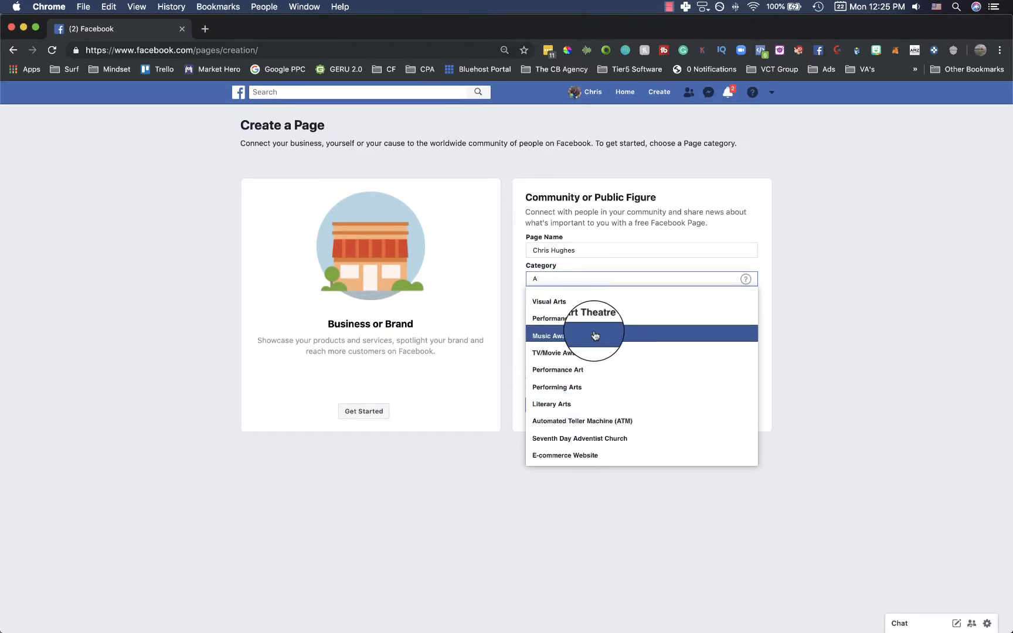
key("BackSpace")
type("b")
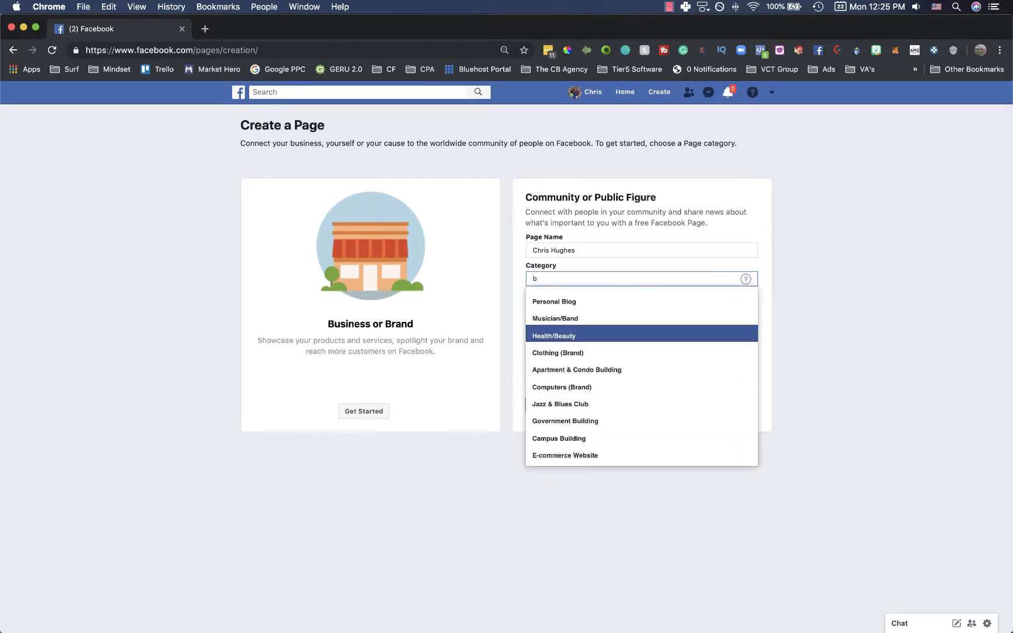
key("BackSpace")
type("c")
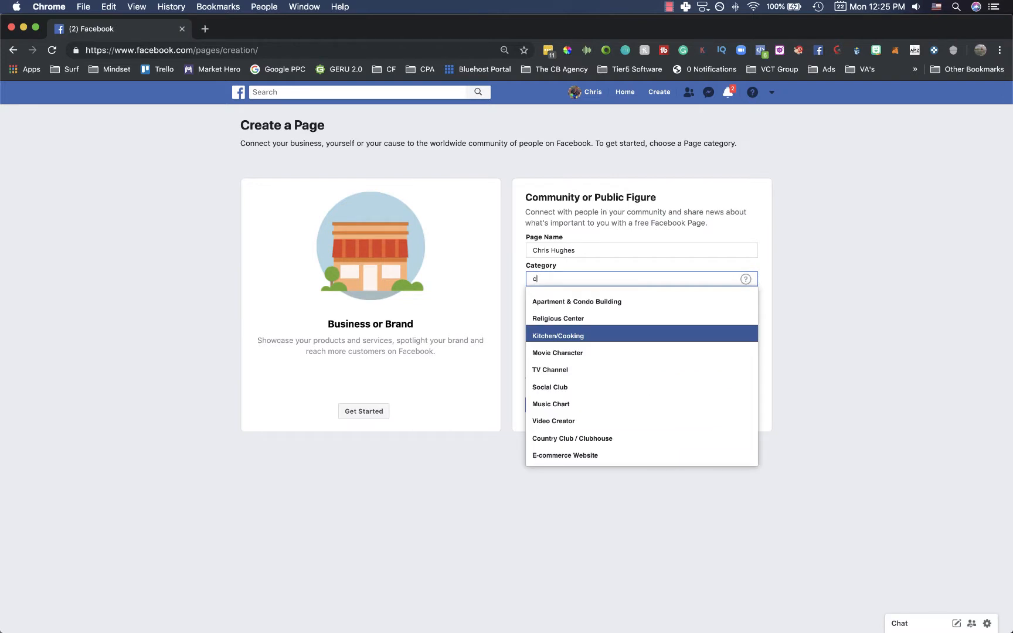
key("BackSpace")
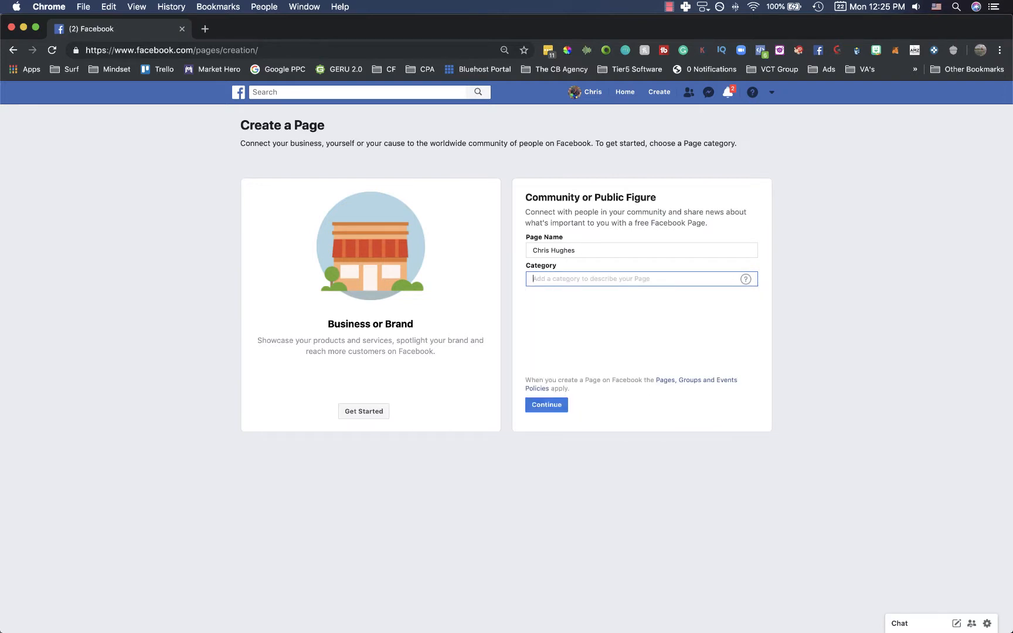
- Search the Page category suggestions for "pers", "brand", "public", "Ent" and "Content", and leave the Category entry empty
type("pers")
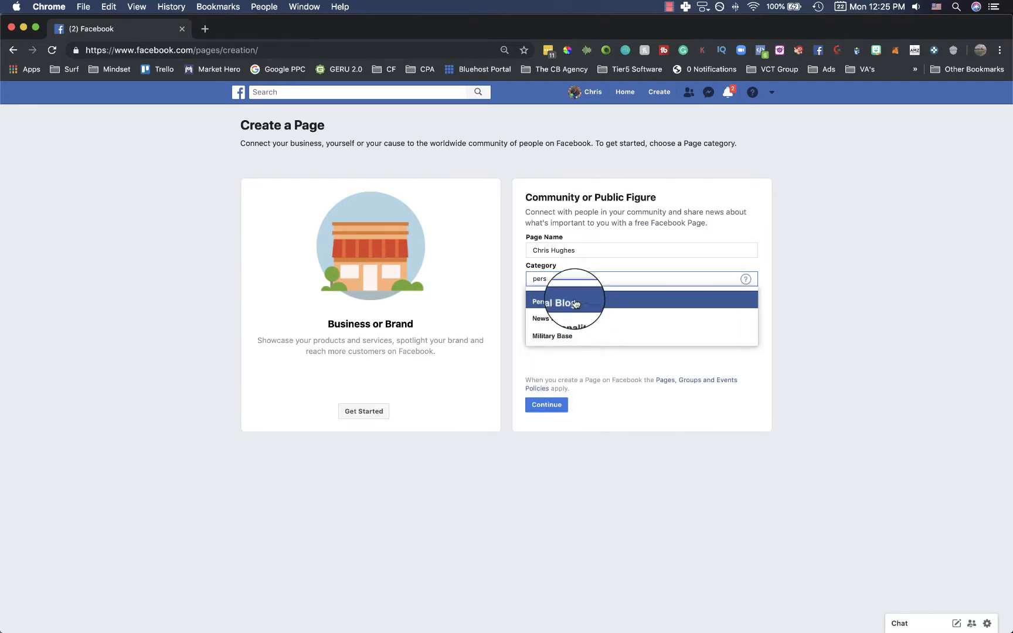
key("super+a")
type("brand")
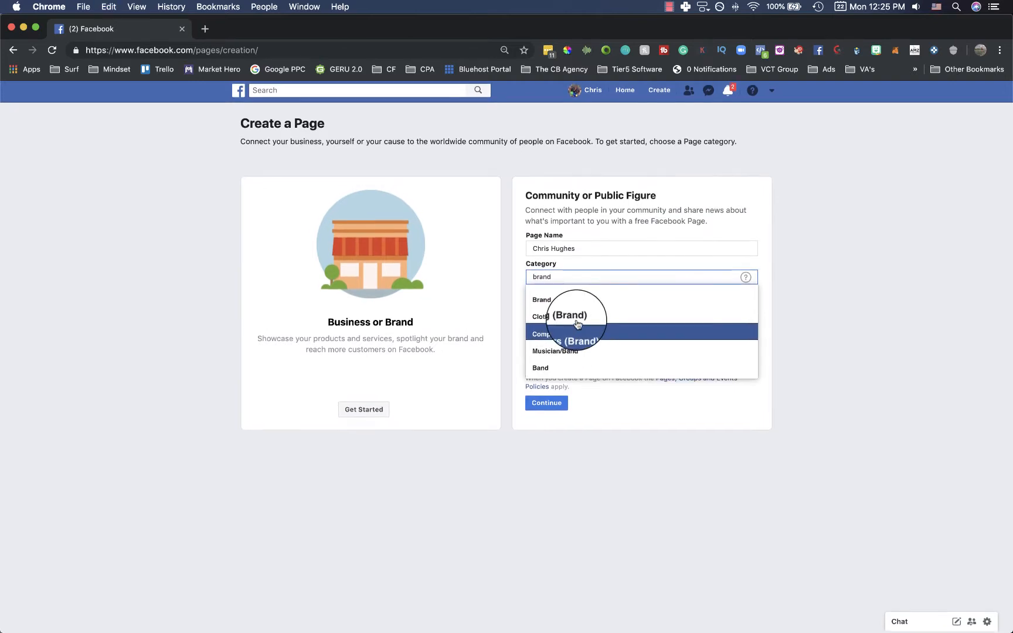
key("super+a")
type("publ")
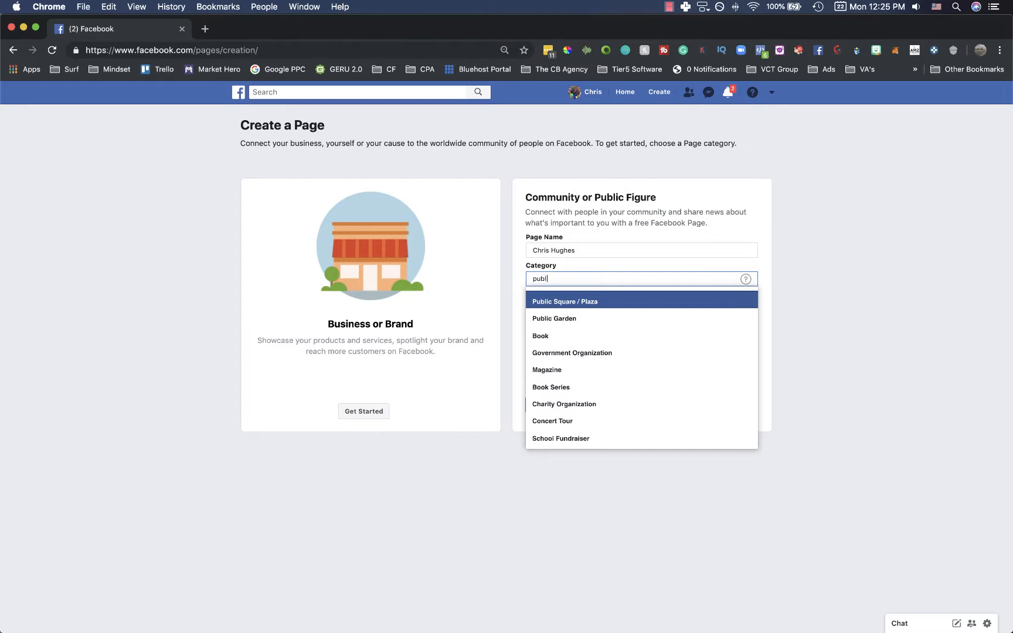
type("ic")
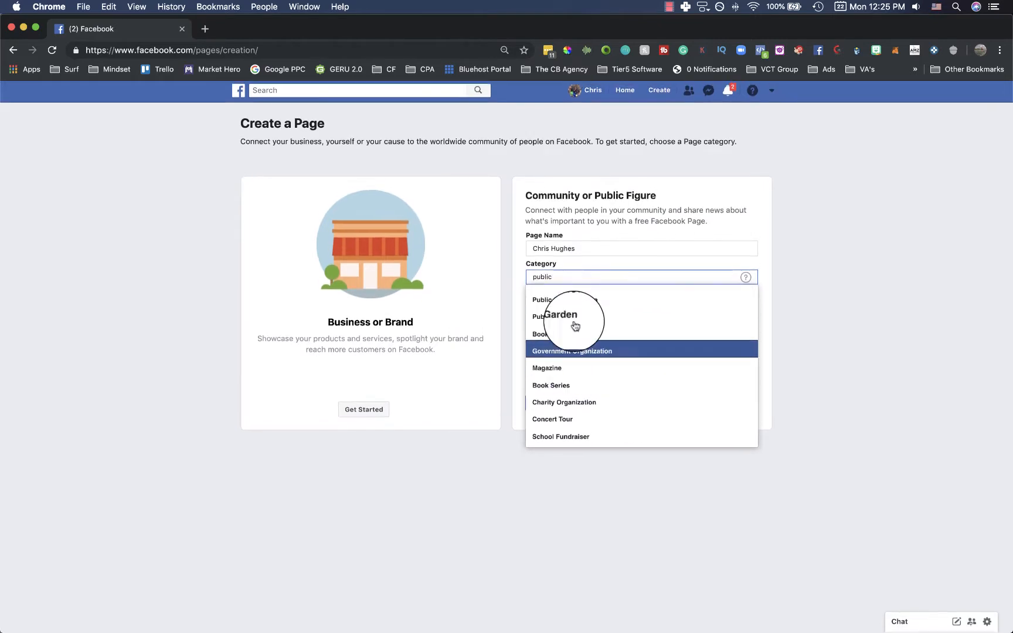
key("super+a")
type("Ent")
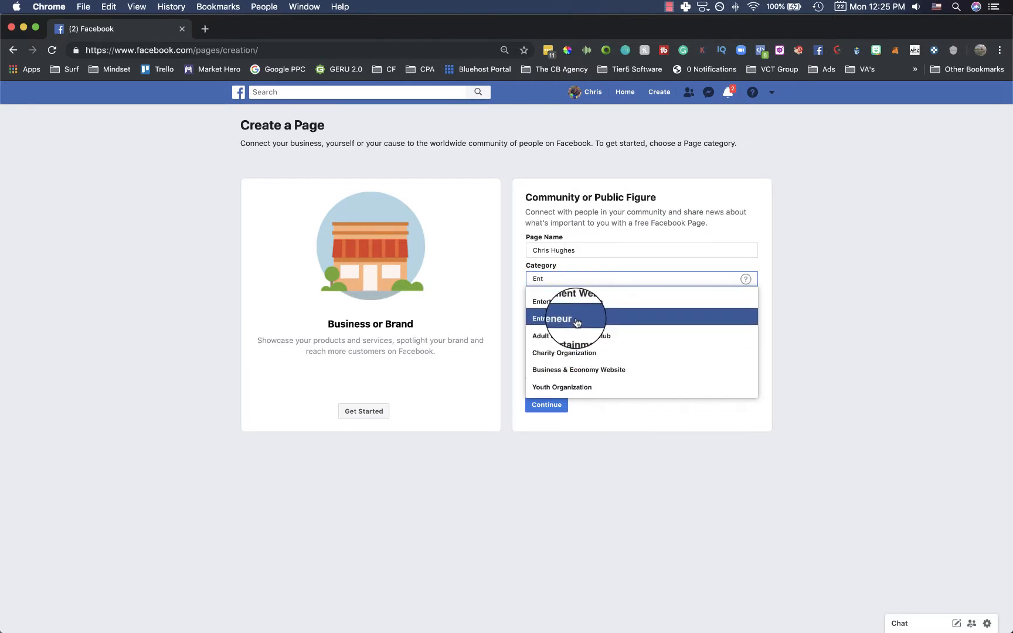
key("BackSpace")
key("BackSpace")
key("BackSpace")
type("Con")
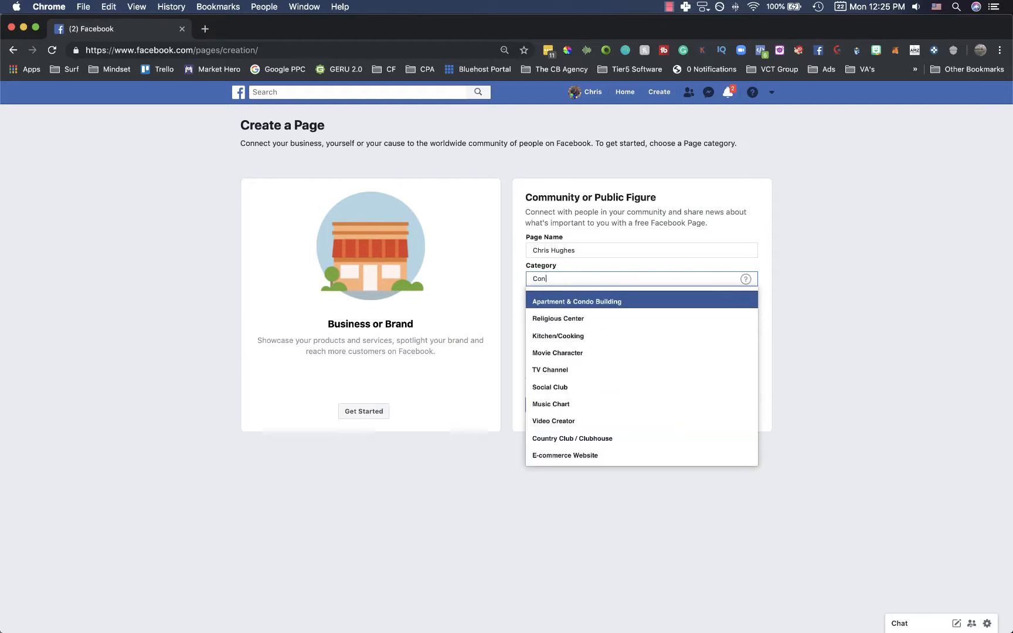
type("tent")
key("BackSpace")
key("BackSpace")
key("BackSpace")
key("BackSpace")
key("BackSpace")
key("BackSpace")
key("BackSpace")
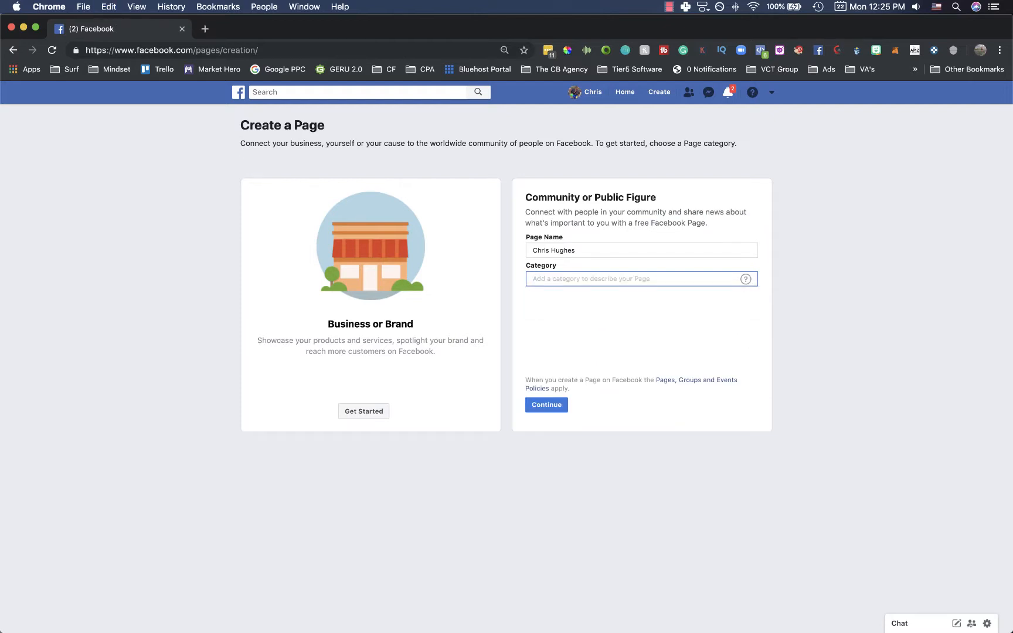
- Set the Page category to Video Creator and submit the Page details
type("C")
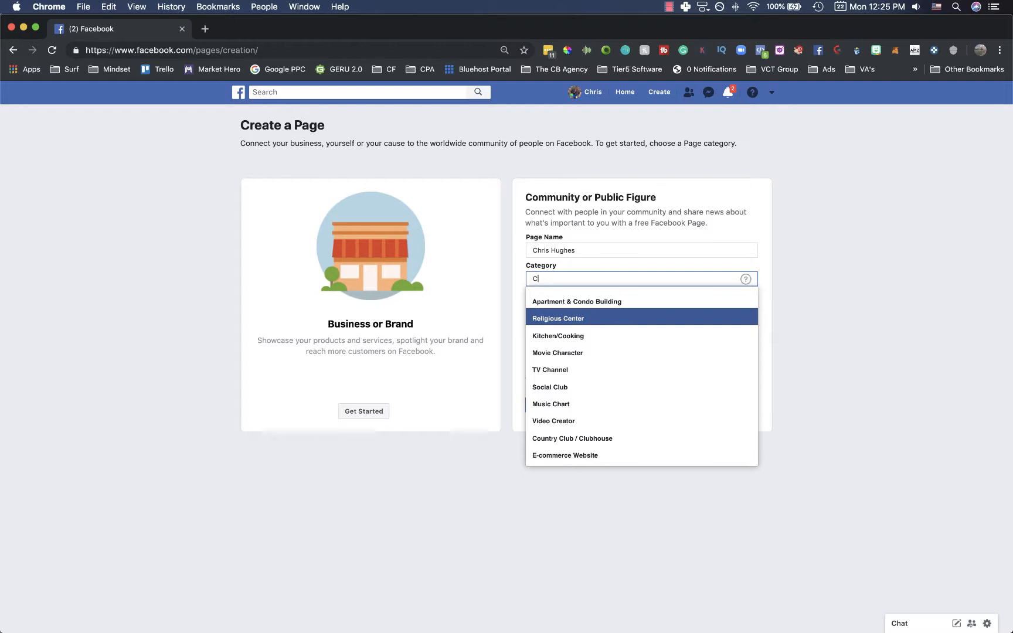
left_click(572, 419)
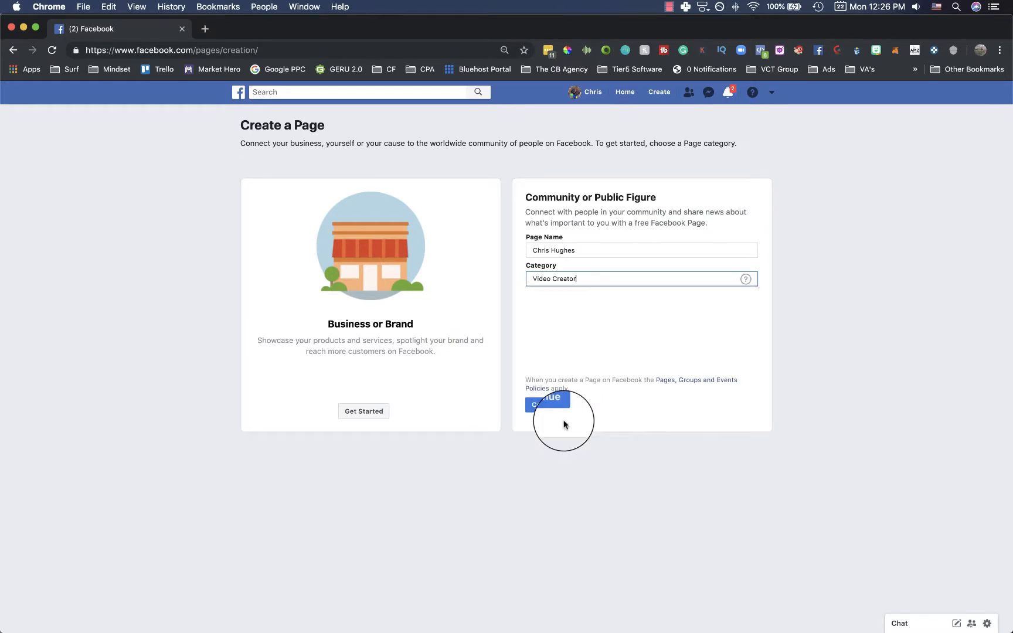
left_click(578, 307)
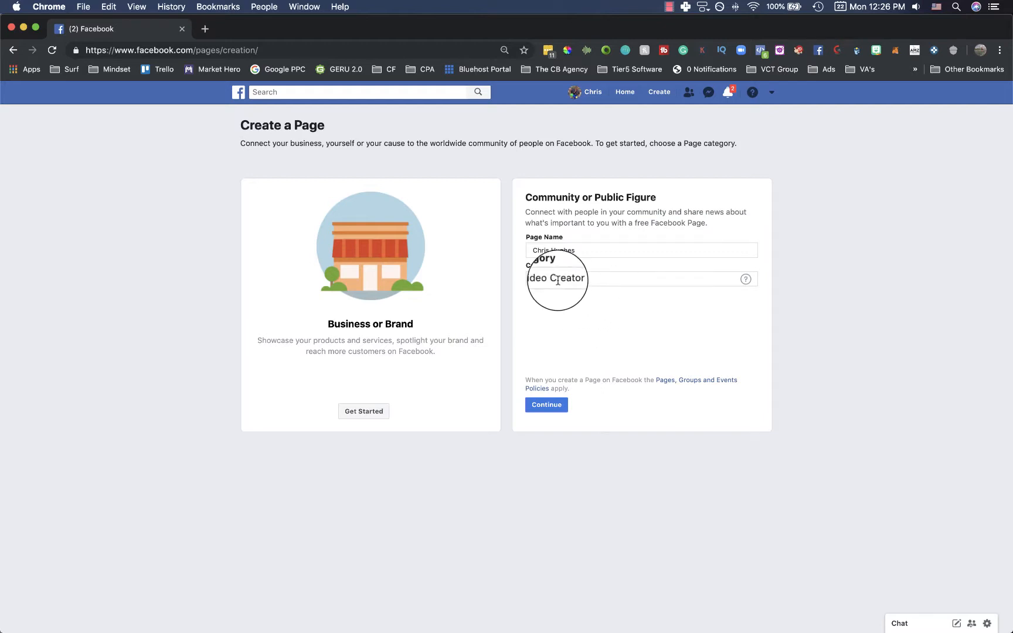
left_click(547, 410)
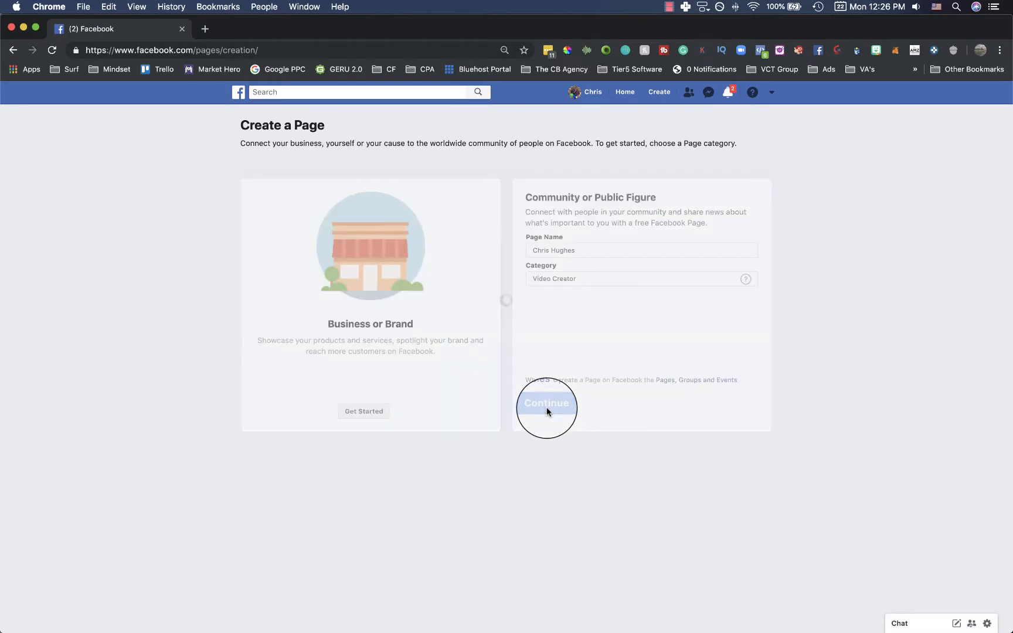
- Replace the Page name with "Whos" joined to the owner's full name as one mixed-case word, and submit the details
mouse_move(592, 276)
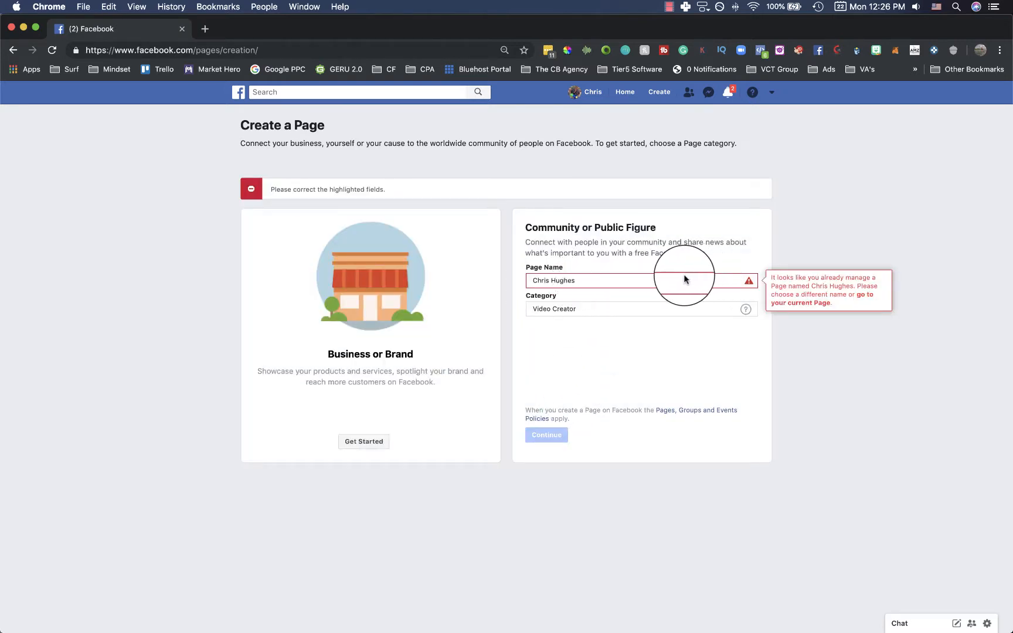
left_click(609, 279)
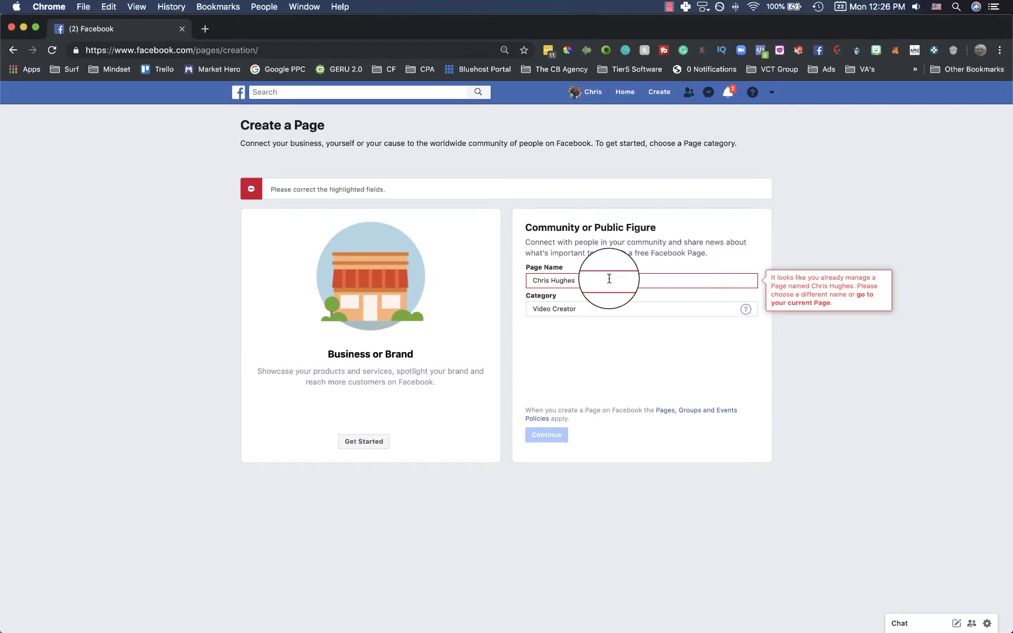
key("cmd+a")
type("WhosC")
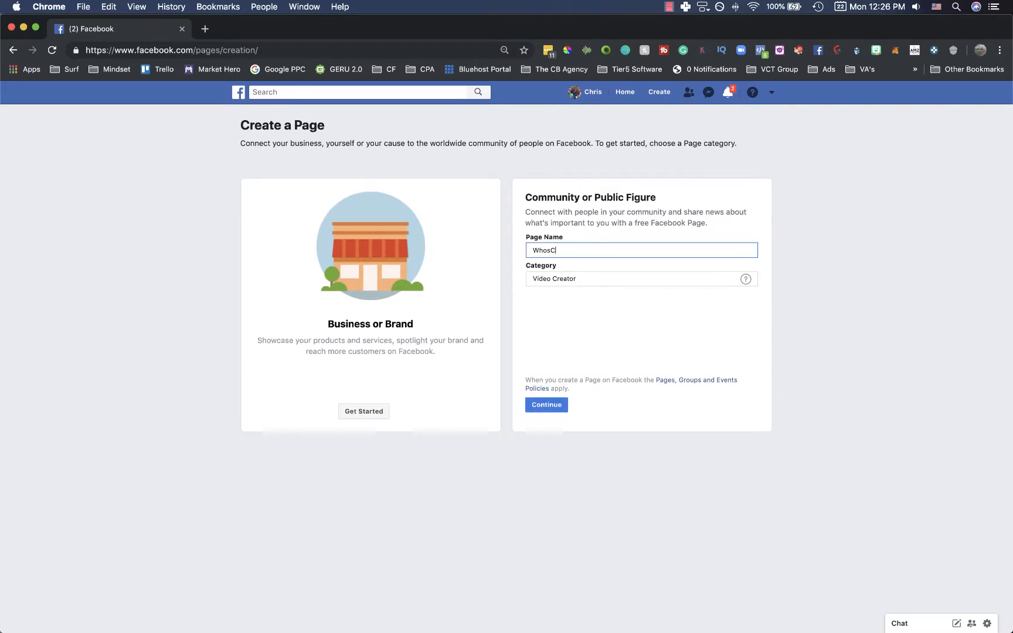
type("hrisHughes")
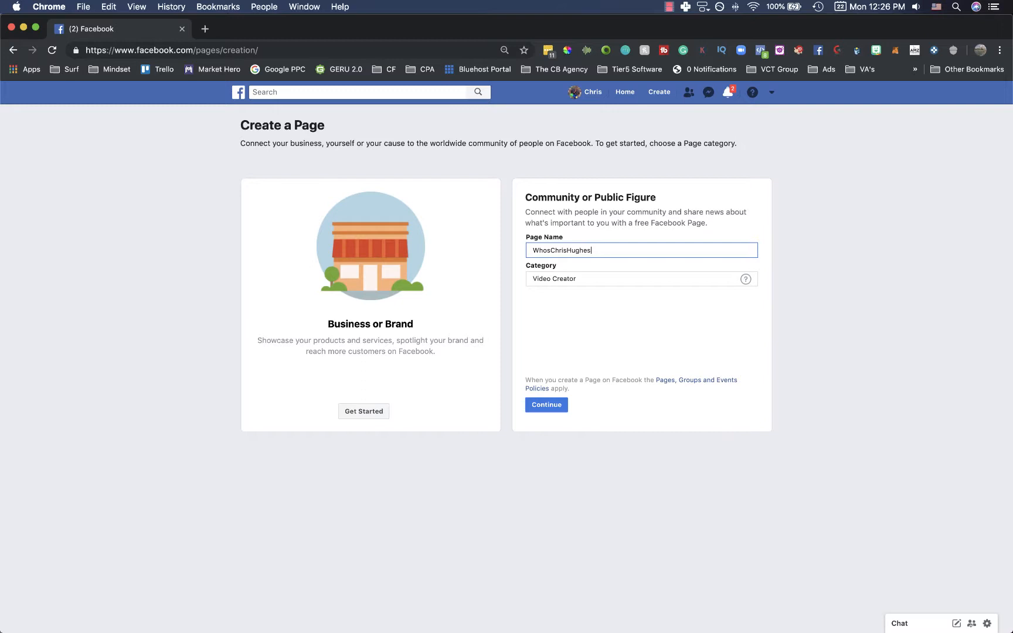
left_click(612, 300)
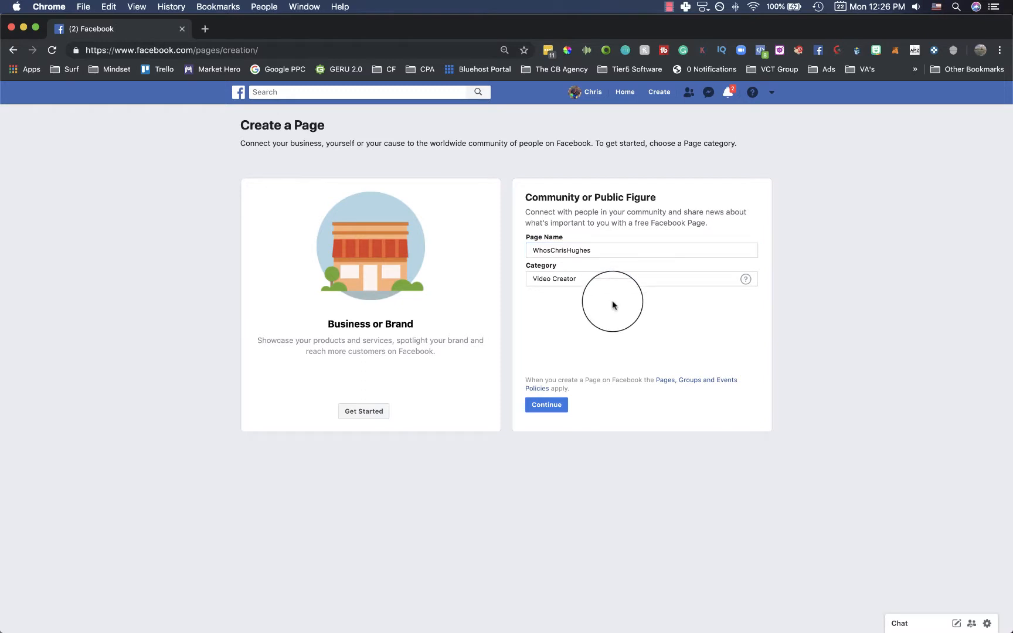
left_click(546, 406)
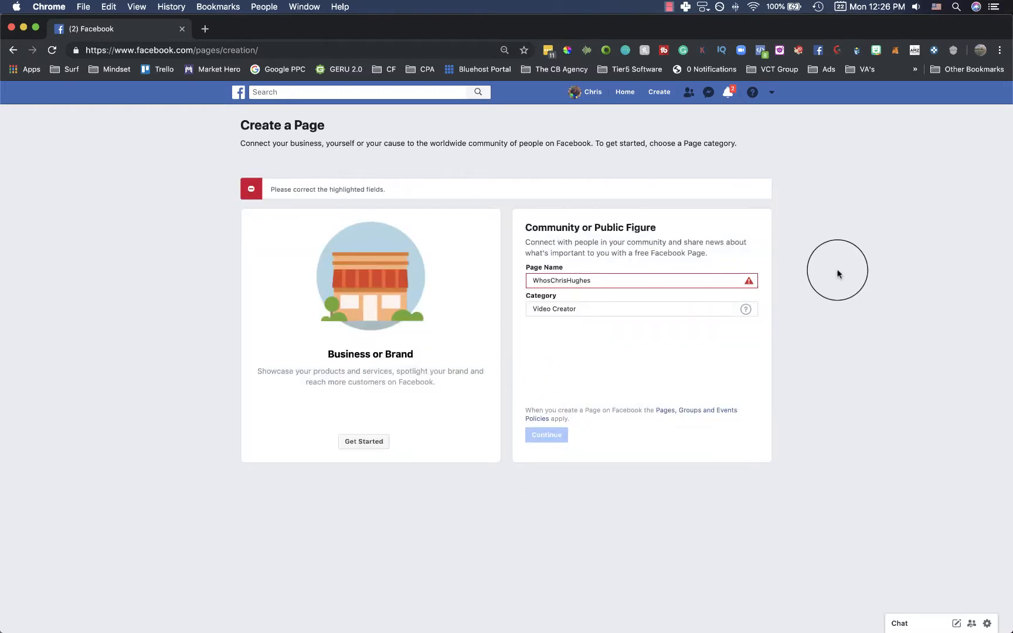
- Change the first-name and last-name initials inside the Page name to lowercase and submit the details to create the Page
mouse_move(749, 282)
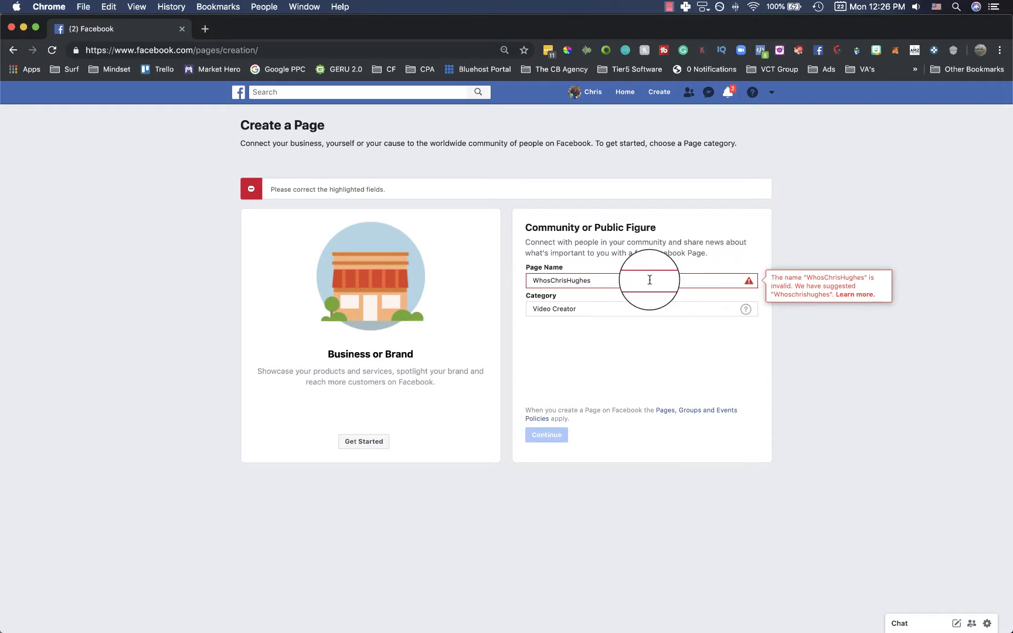
left_click(552, 281)
key("Delete")
type("c")
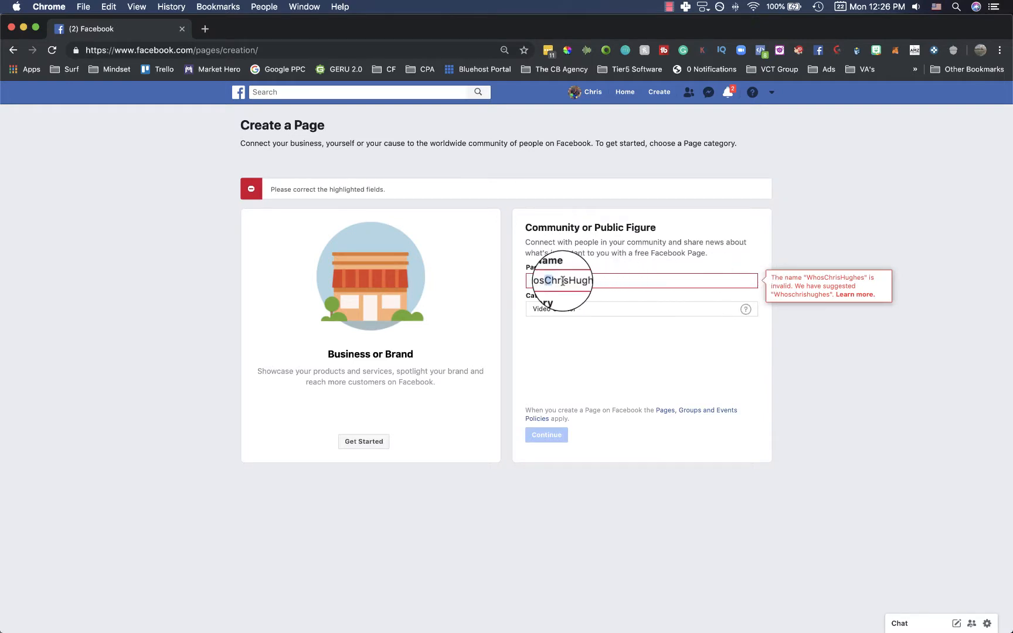
left_click(569, 251)
key("BackSpace")
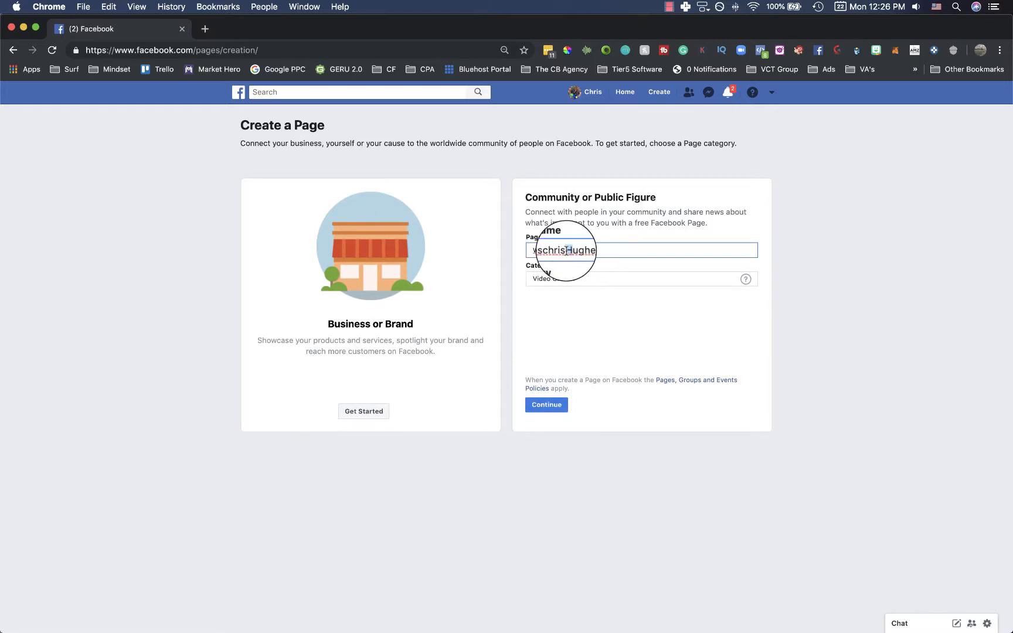
type("h")
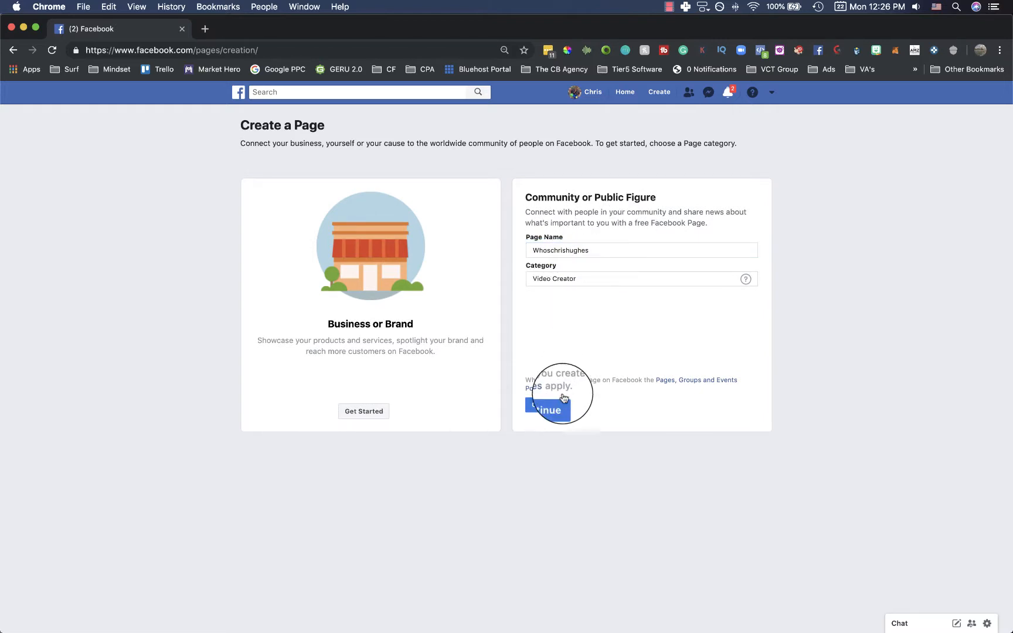
left_click(554, 405)
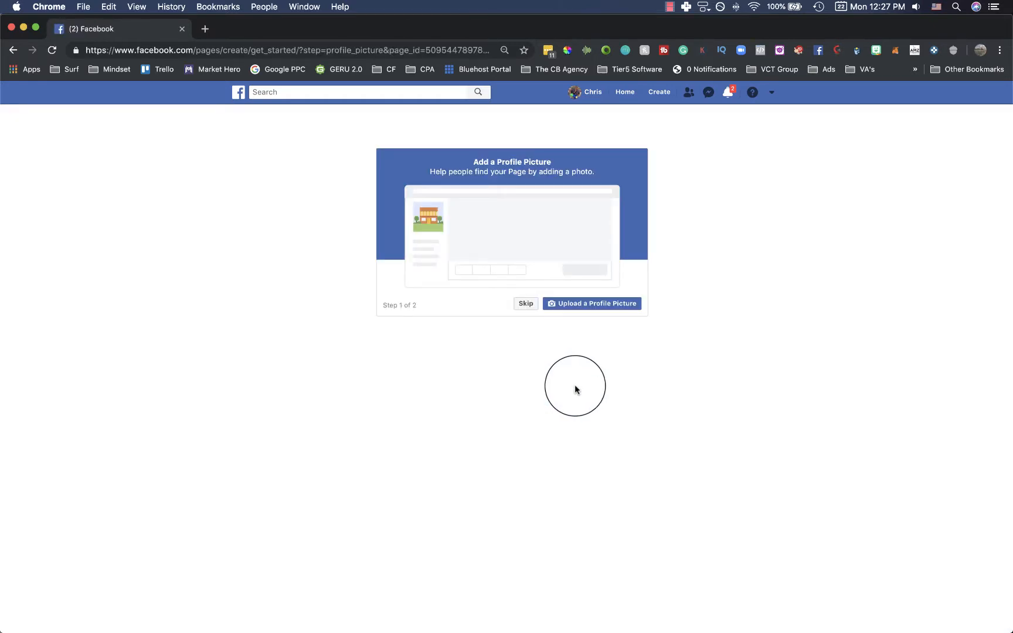
- Skip adding a profile picture and a cover photo in the Page setup
left_click(517, 311)
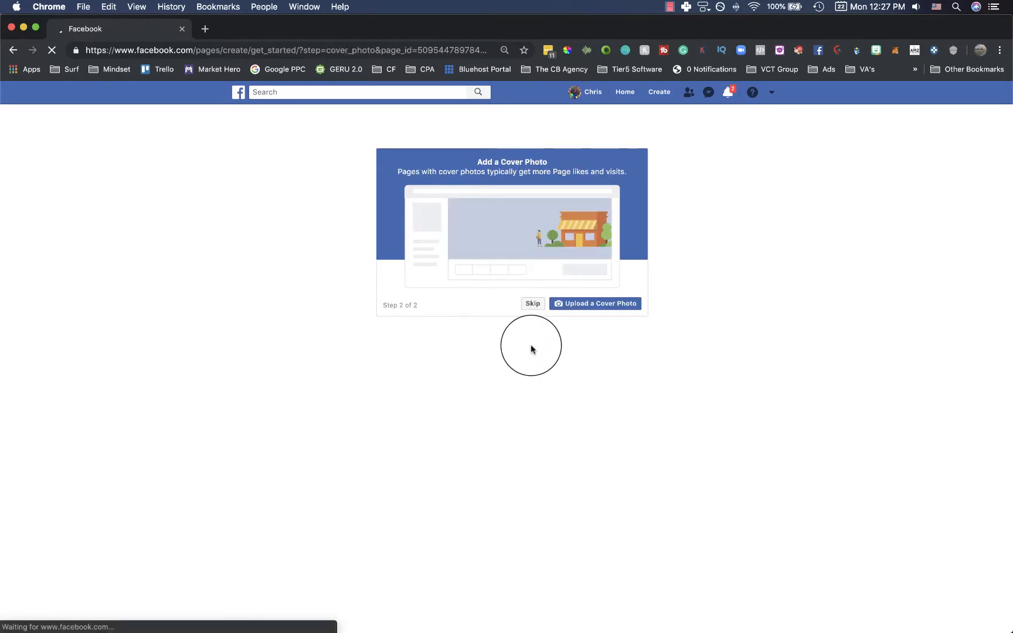
left_click(527, 311)
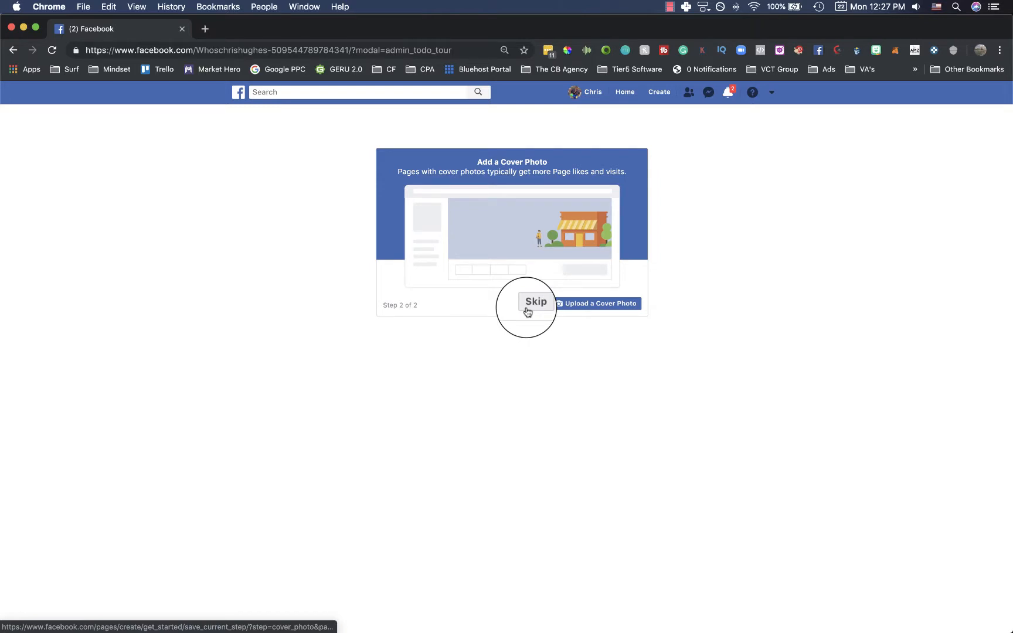
left_click(528, 311)
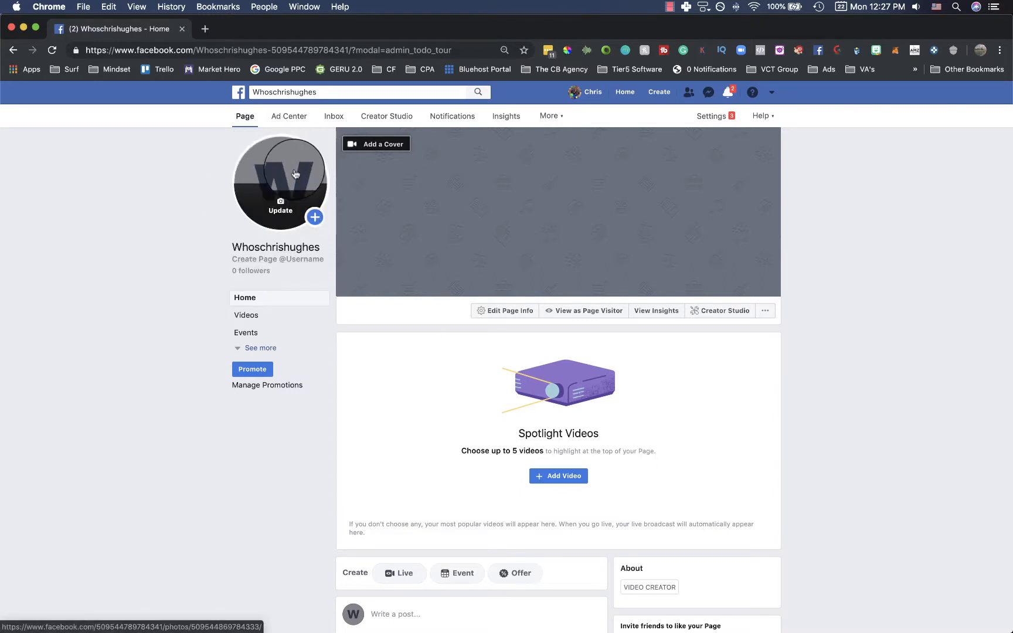
left_click(281, 211)
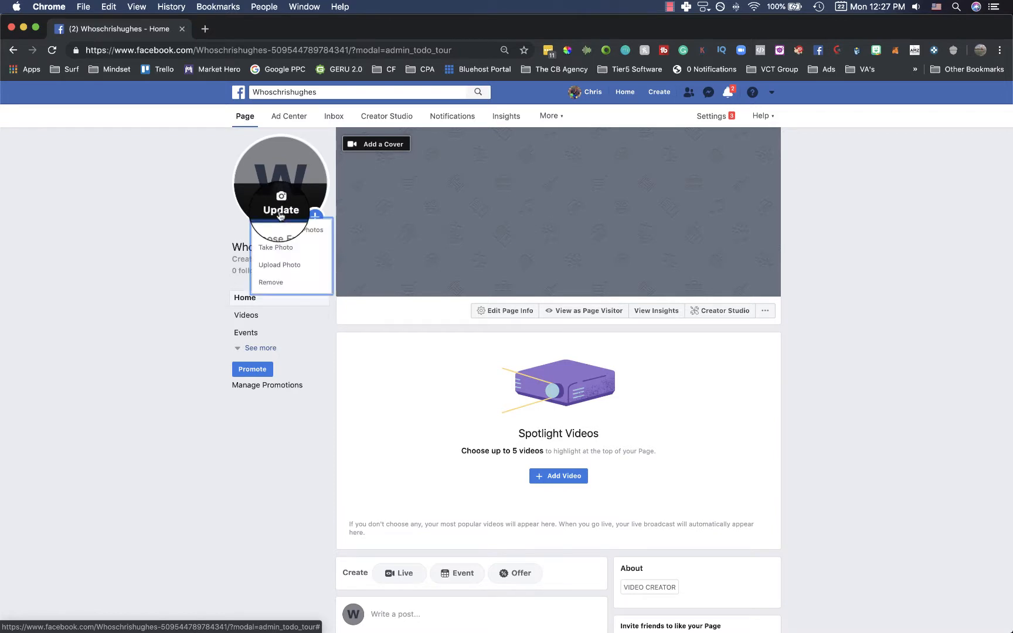
left_click(288, 270)
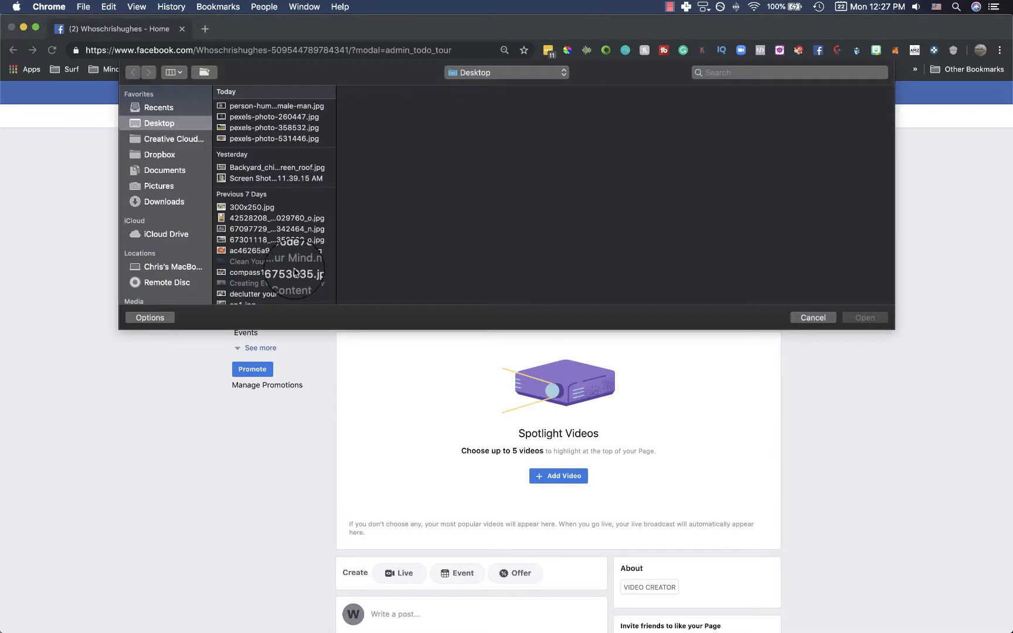
left_click(165, 170)
scroll(302, 258, "down", 5)
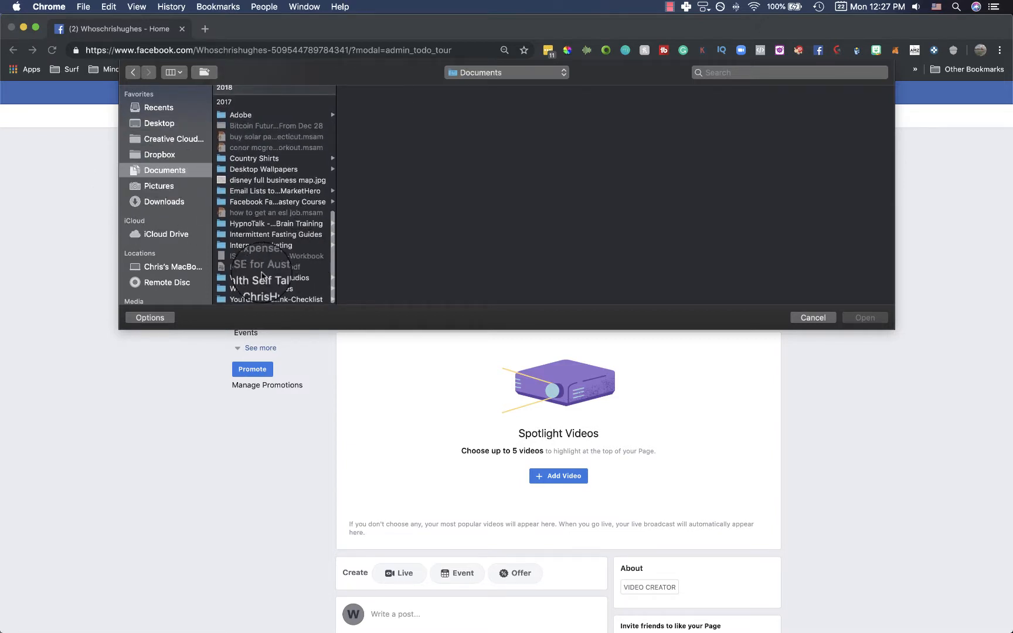
left_click(264, 287)
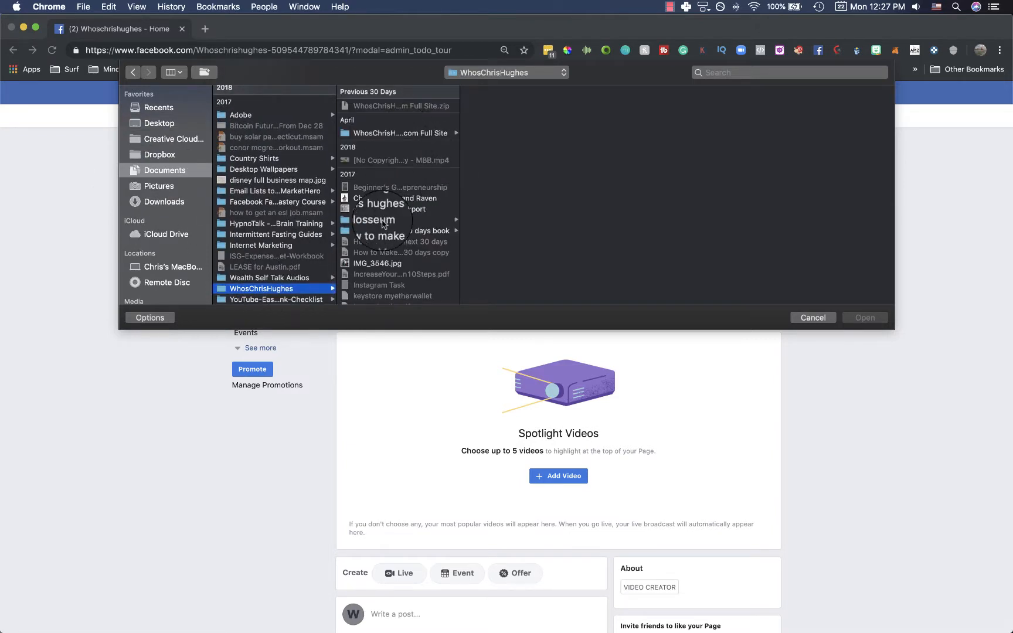
left_click(391, 201)
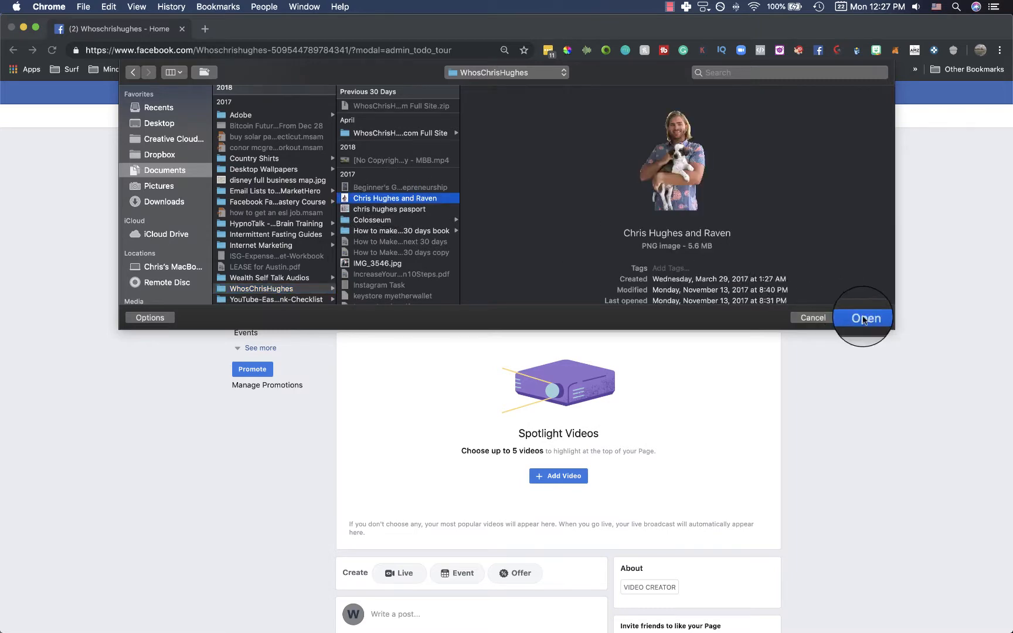
left_click(864, 319)
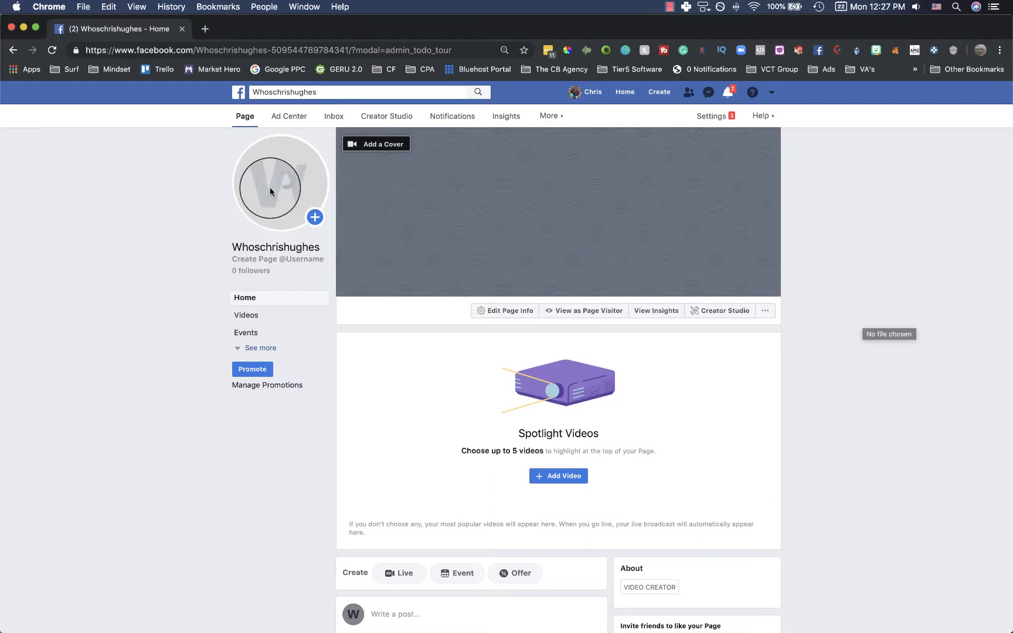
- Zoom the profile picture fully out, move the photo upward inside the circular crop, and save it
left_click(254, 184)
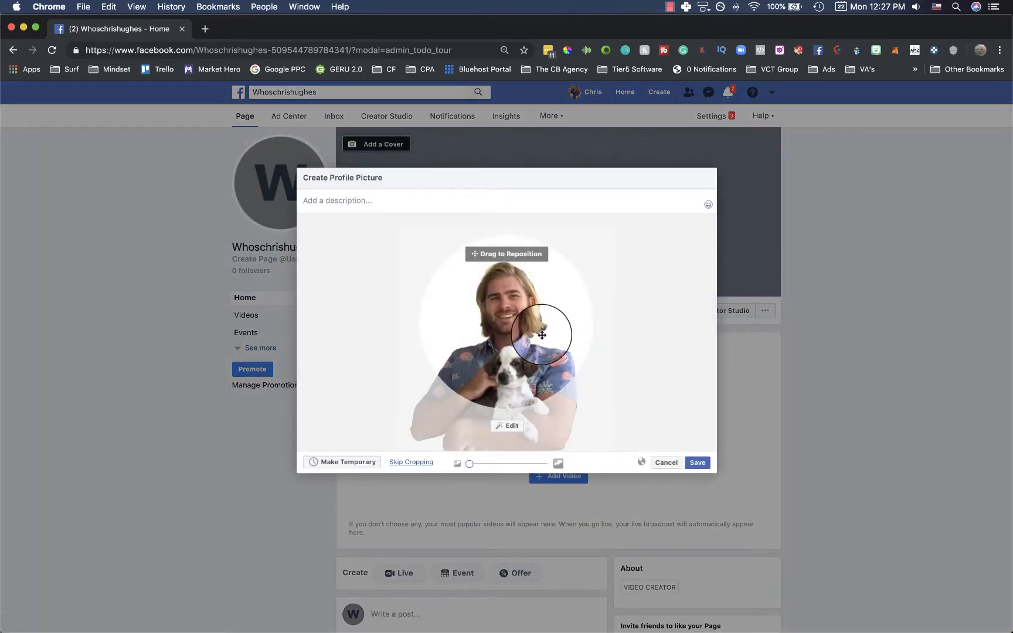
left_click_drag(542, 335, 537, 320)
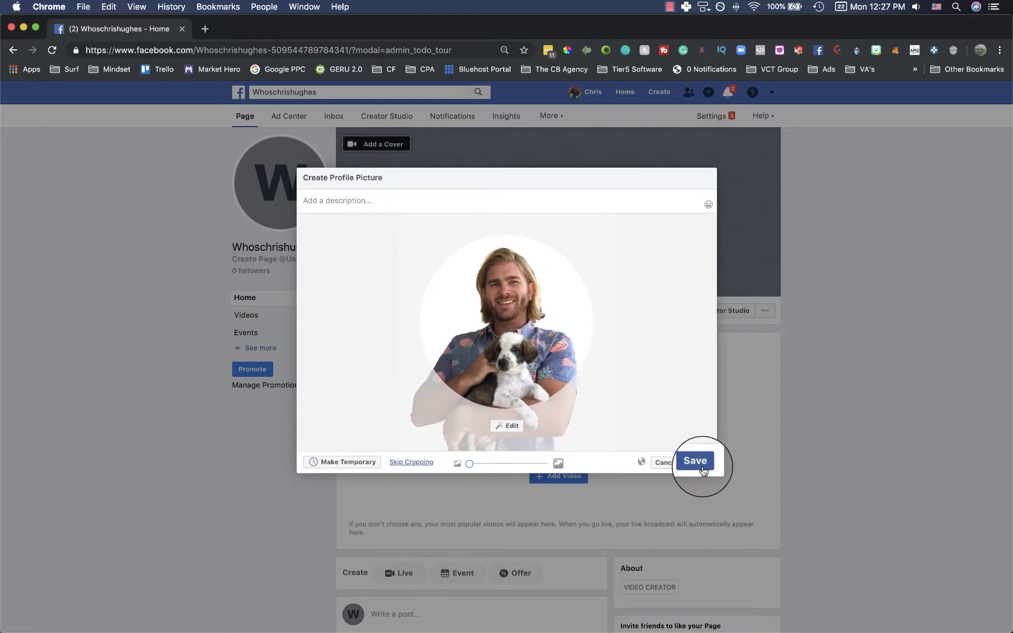
left_click_drag(469, 464, 384, 452)
left_click_drag(533, 418, 517, 343)
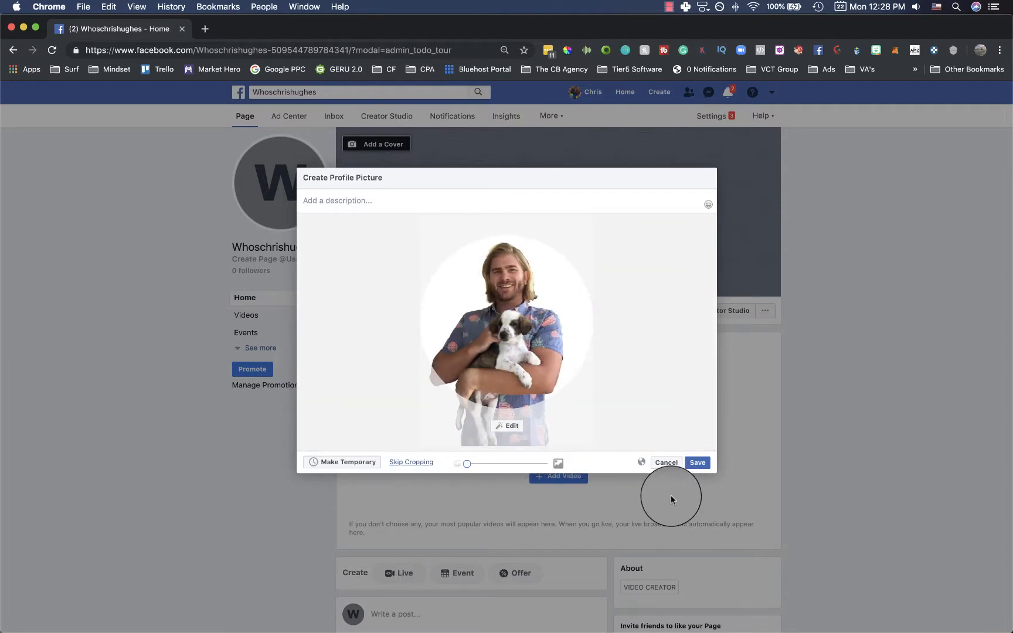
left_click(701, 462)
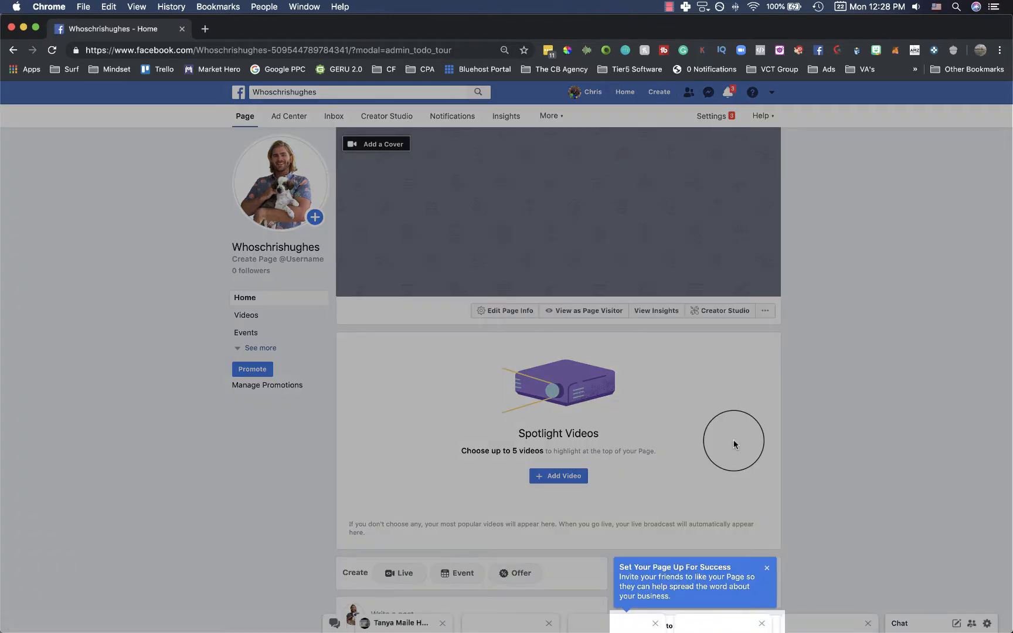
- Dismiss the Page setup tip and request a photo or video upload for the cover
left_click(768, 566)
scroll(785, 481, "down", 5)
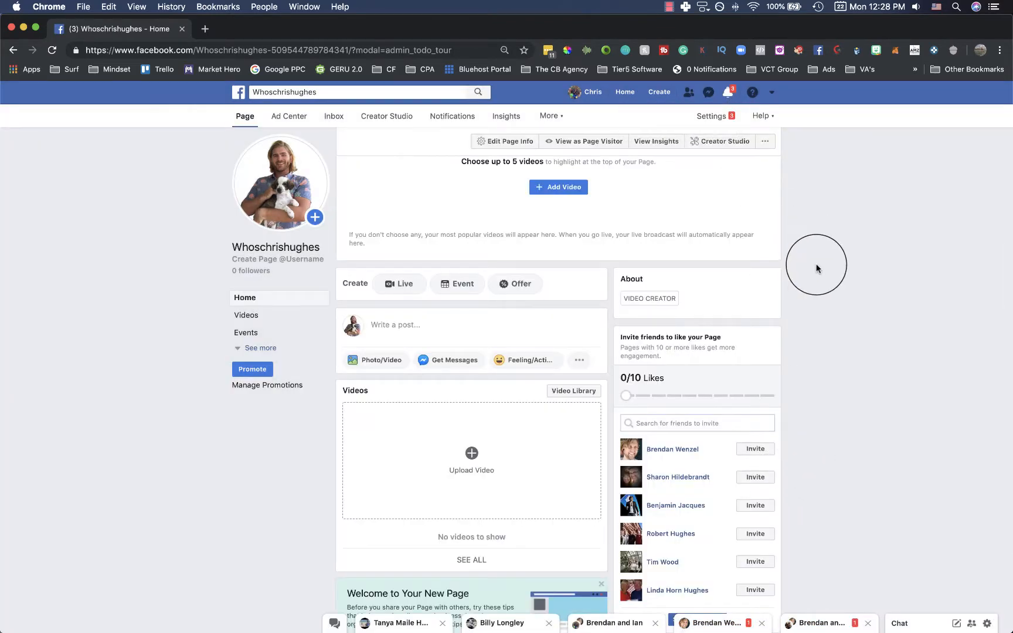
scroll(827, 272, "up", 5)
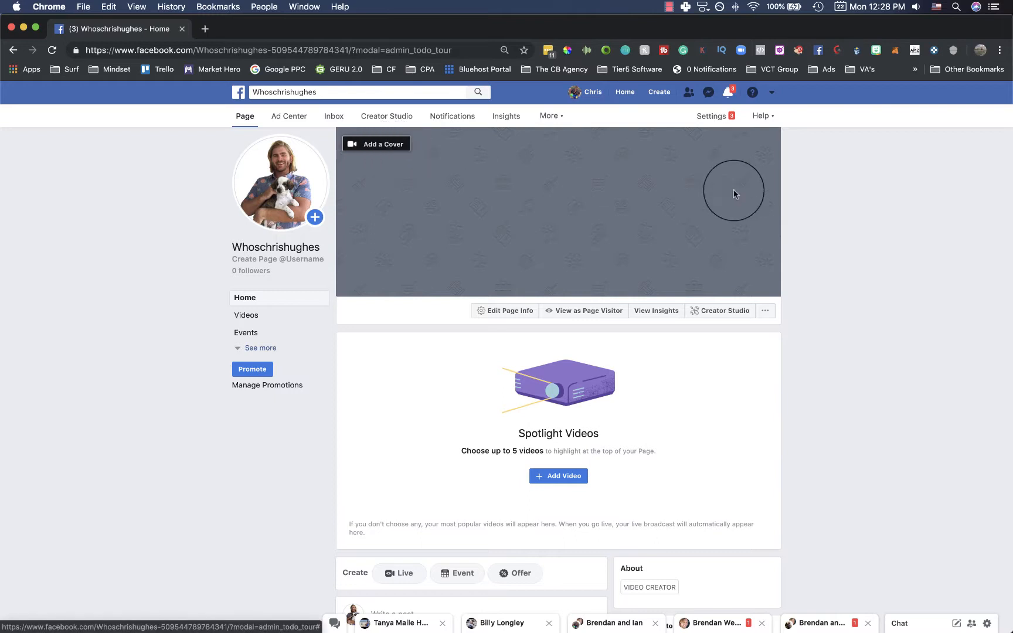
left_click(391, 146)
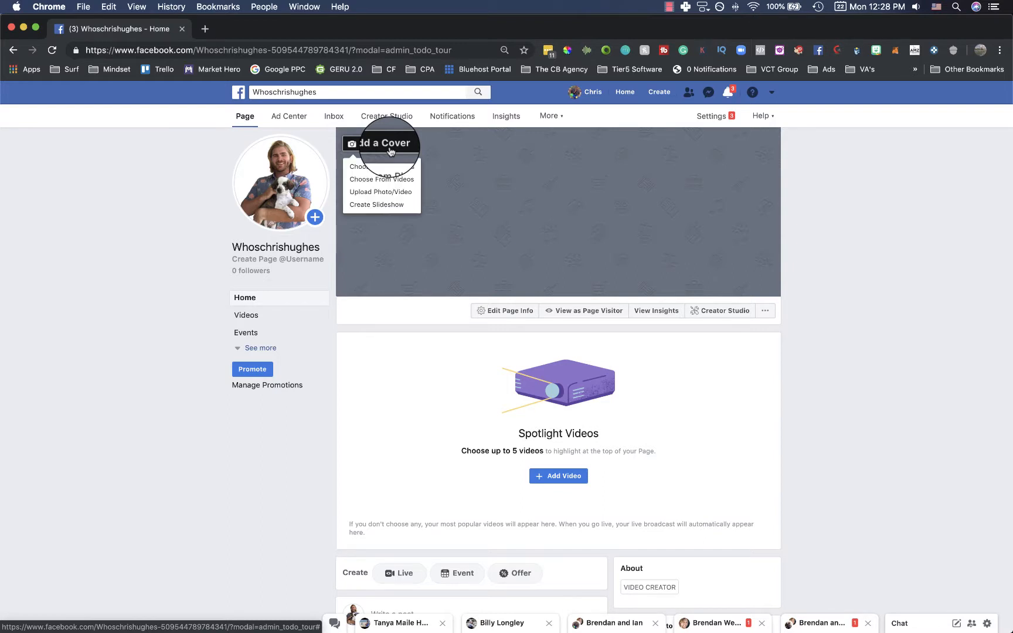
left_click(393, 193)
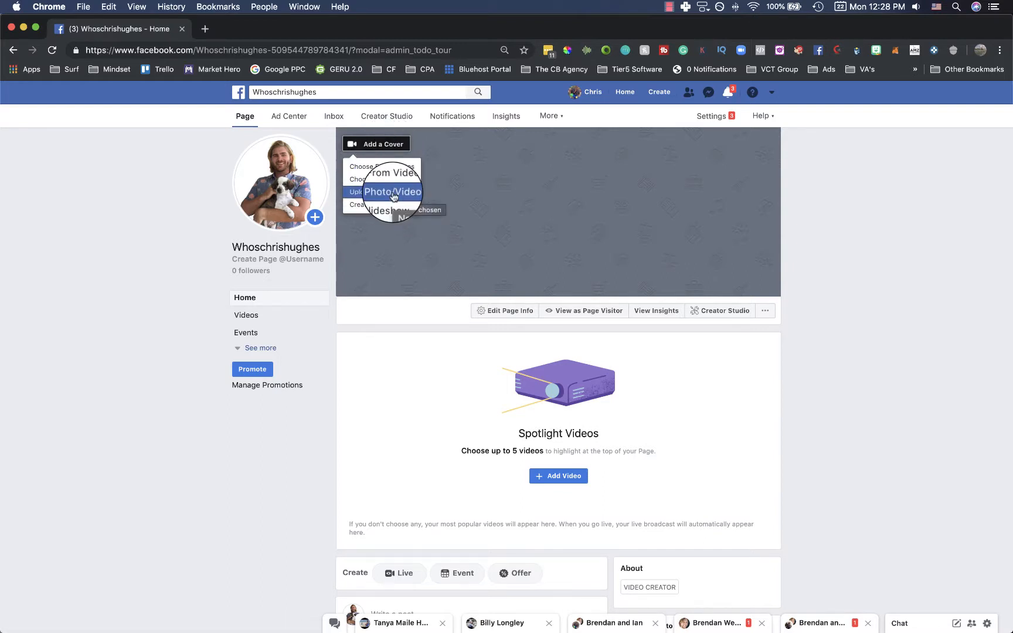
- Open the Facebook home feed in a new tab and view the cover photo on the owner's existing Page
right_click(238, 92)
left_click(229, 47)
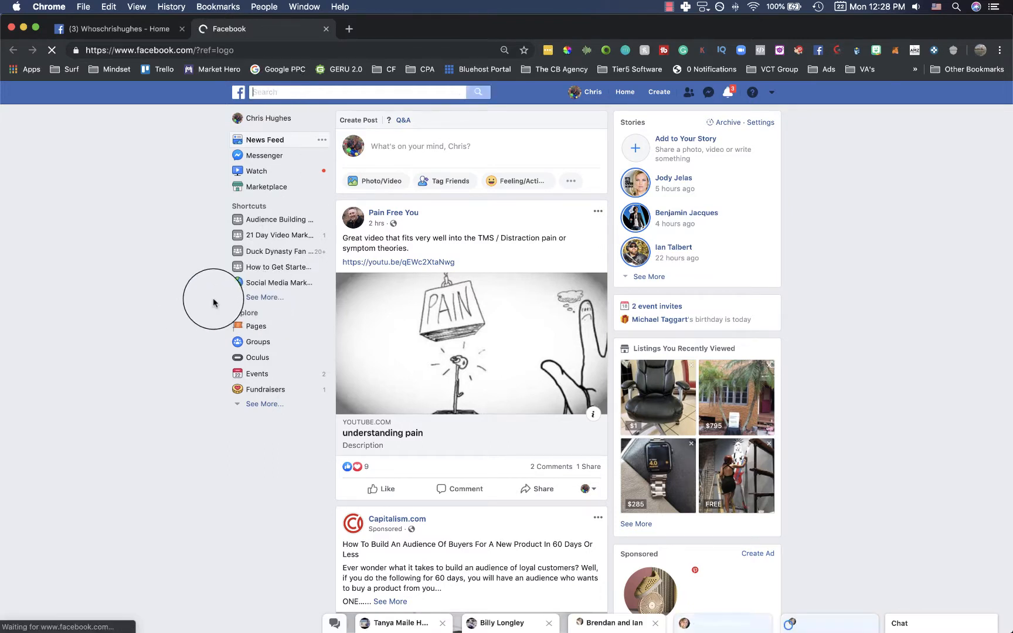
left_click(249, 299)
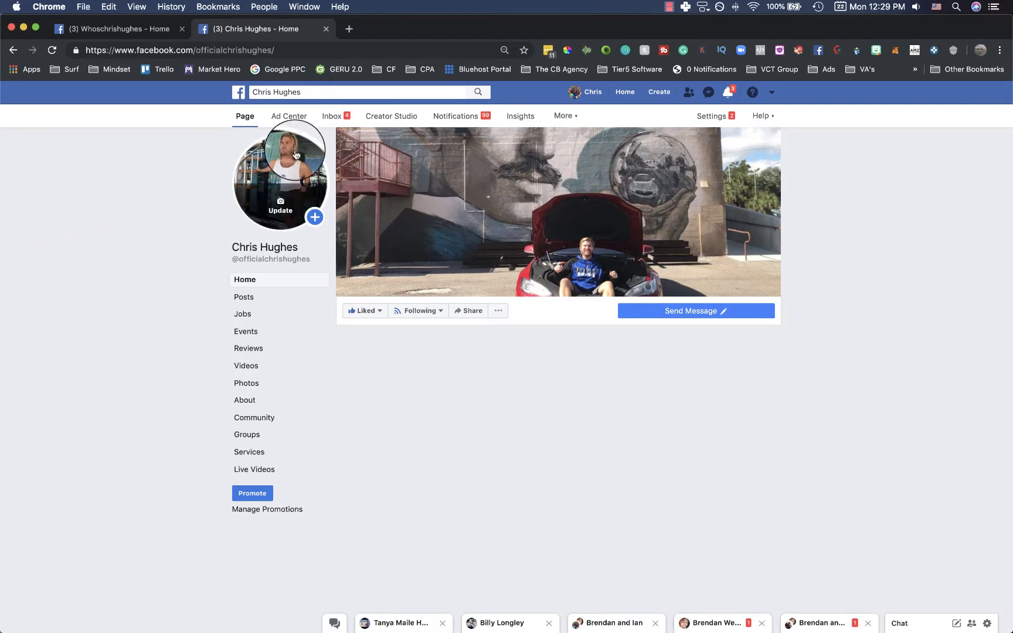
left_click(594, 264)
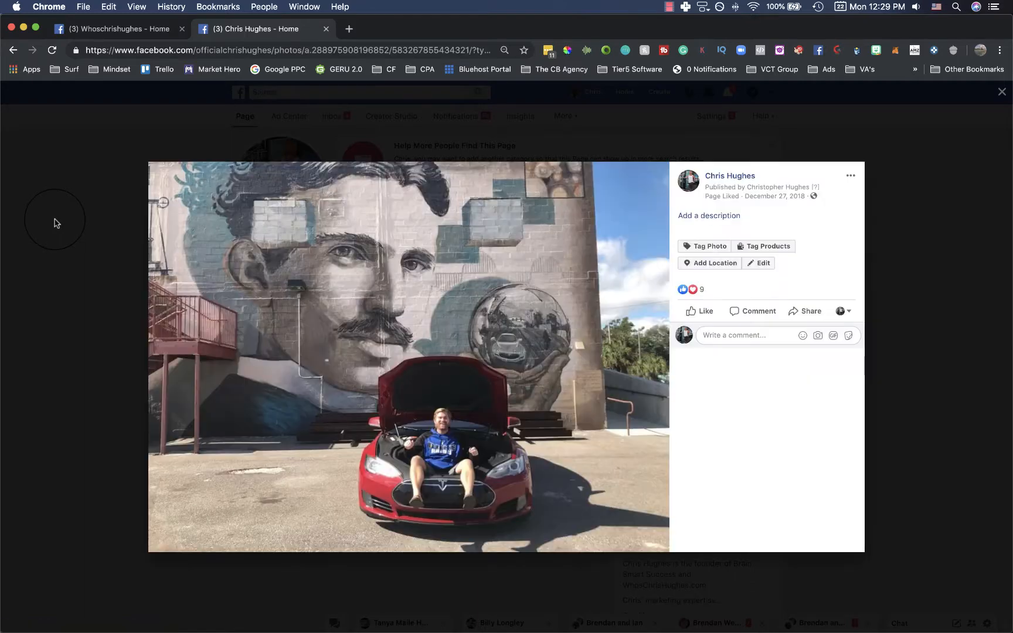
left_click(54, 231)
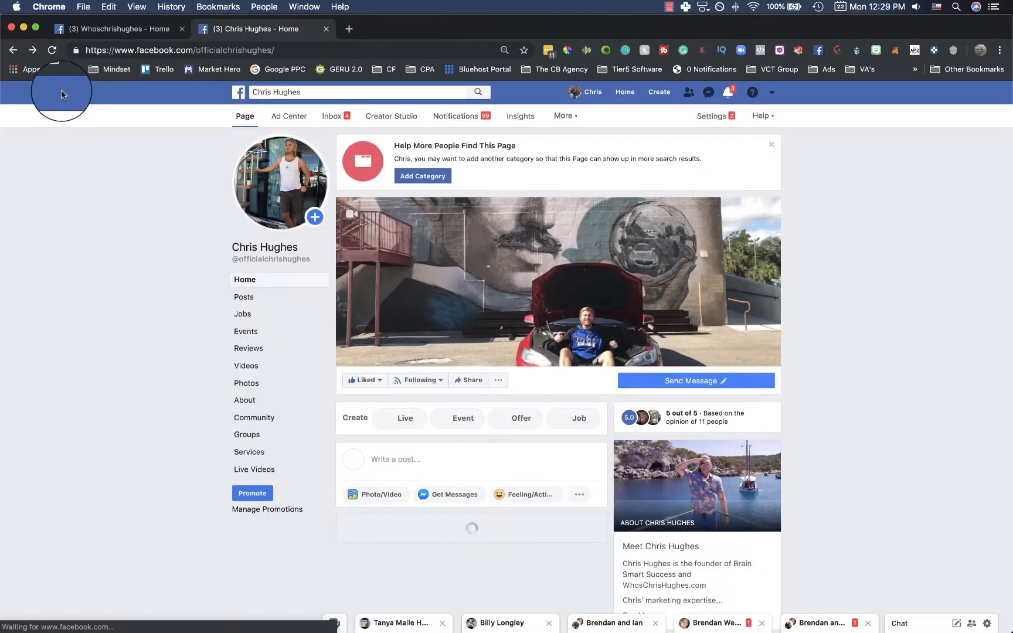
- Search Facebook for "Tony Robbins" and open his Page to examine its profile picture and cover
double_click(288, 92)
triple_click(288, 92)
type("Tony Robbins")
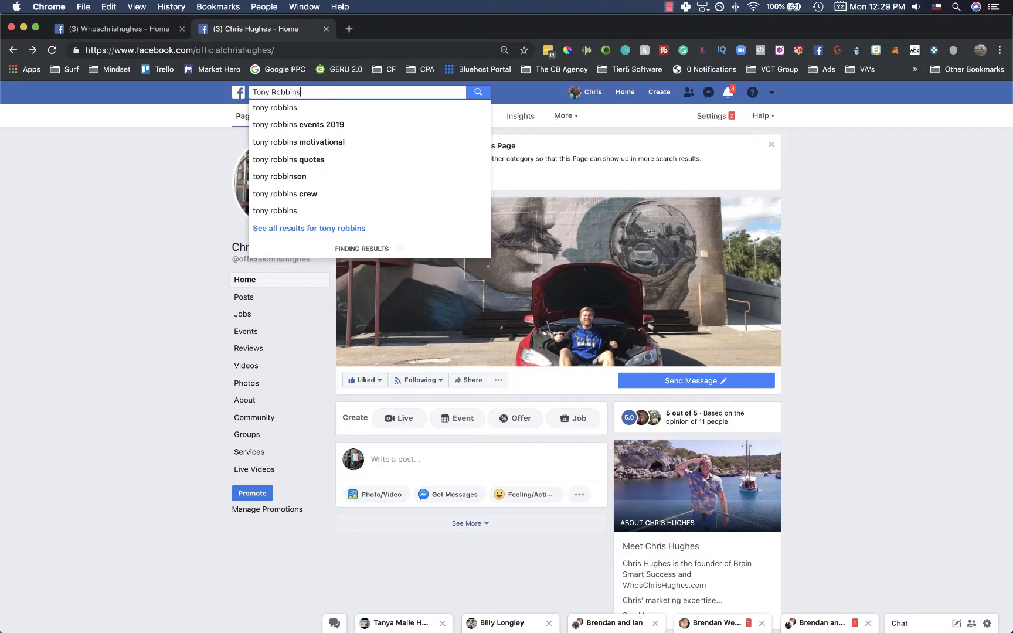
key("Return")
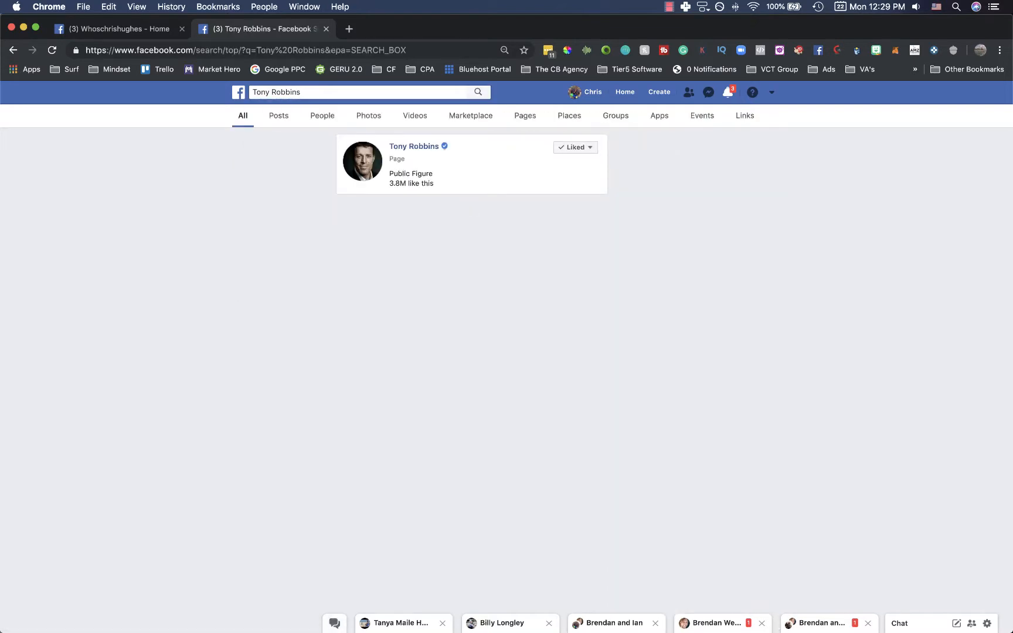
left_click(414, 148)
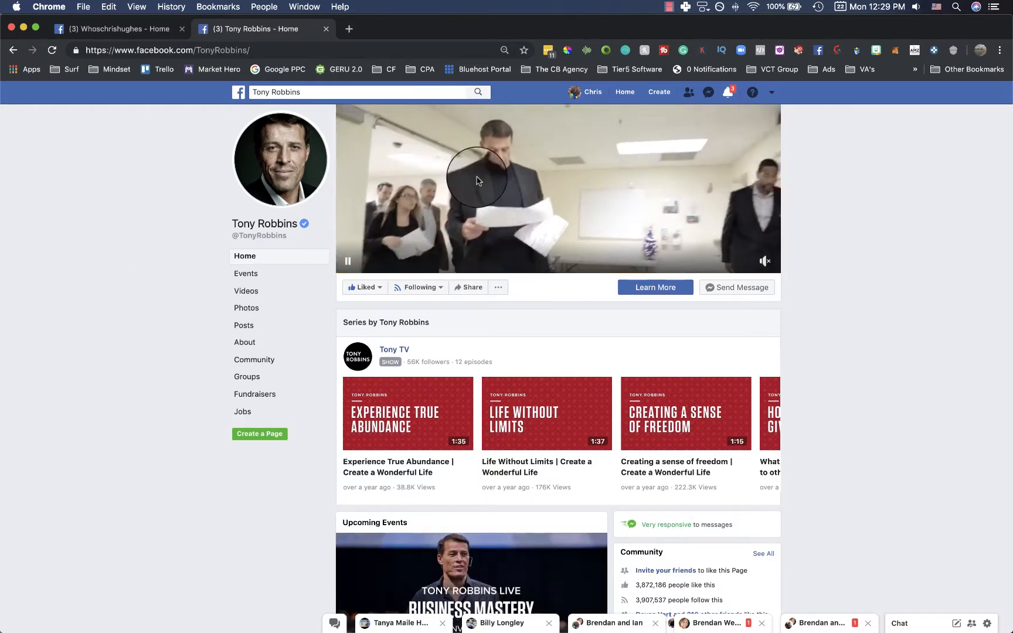
- Search Facebook for "Rachel Hollis" and open her Page to examine its profile picture and cover
left_click(291, 91)
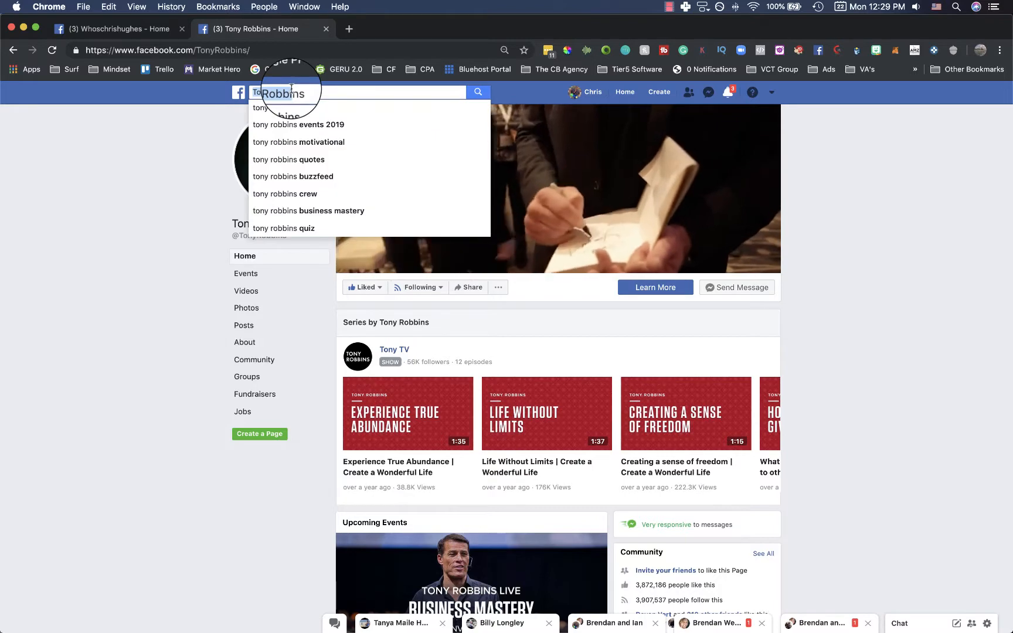
type("Rachel Holl")
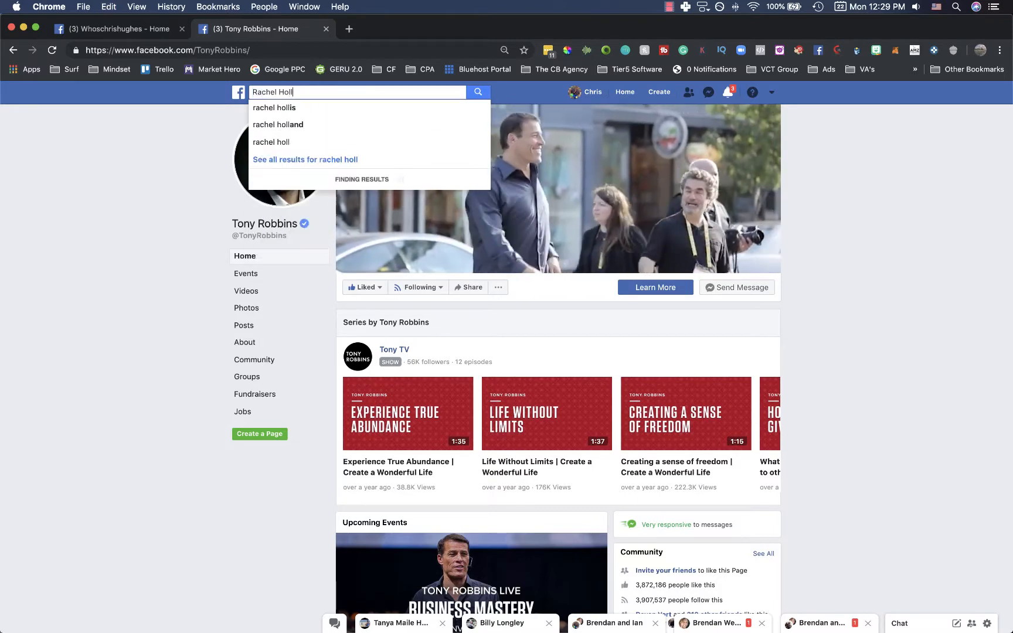
type("is")
key("Return")
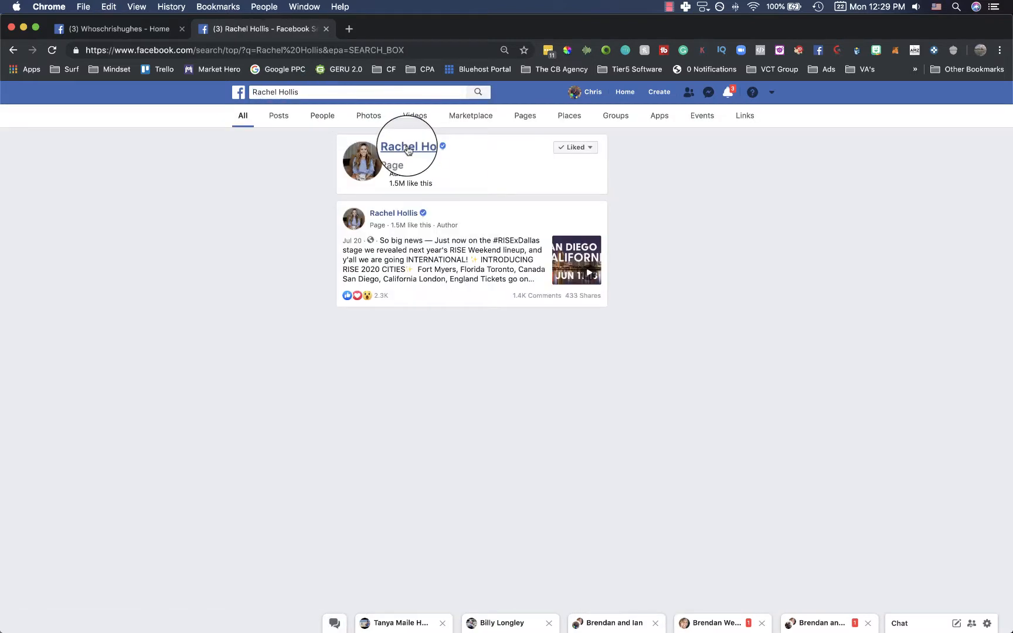
left_click(409, 148)
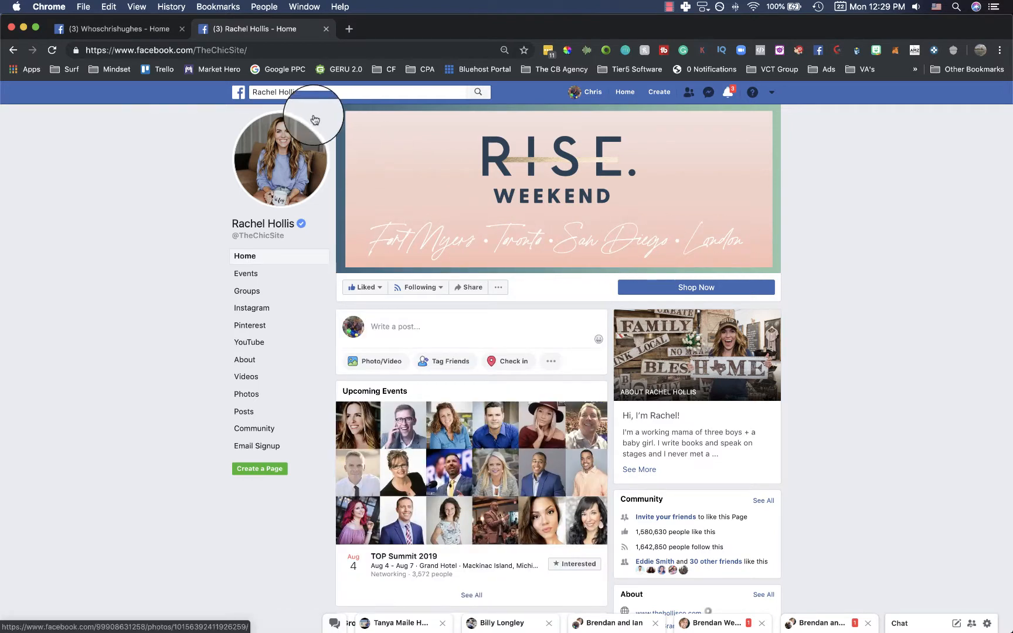
left_click(310, 92)
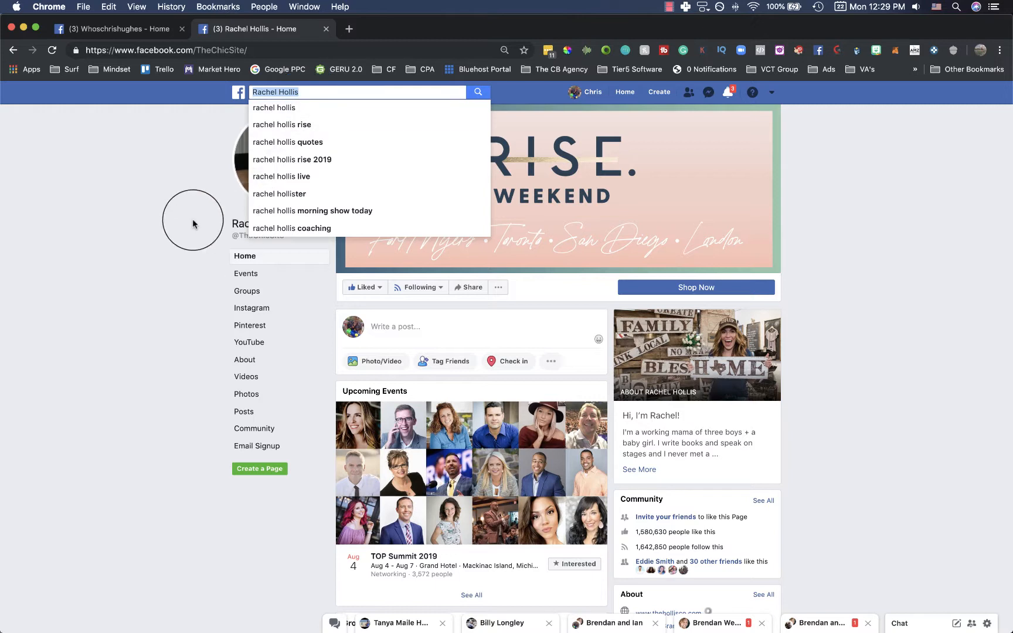
left_click(79, 265)
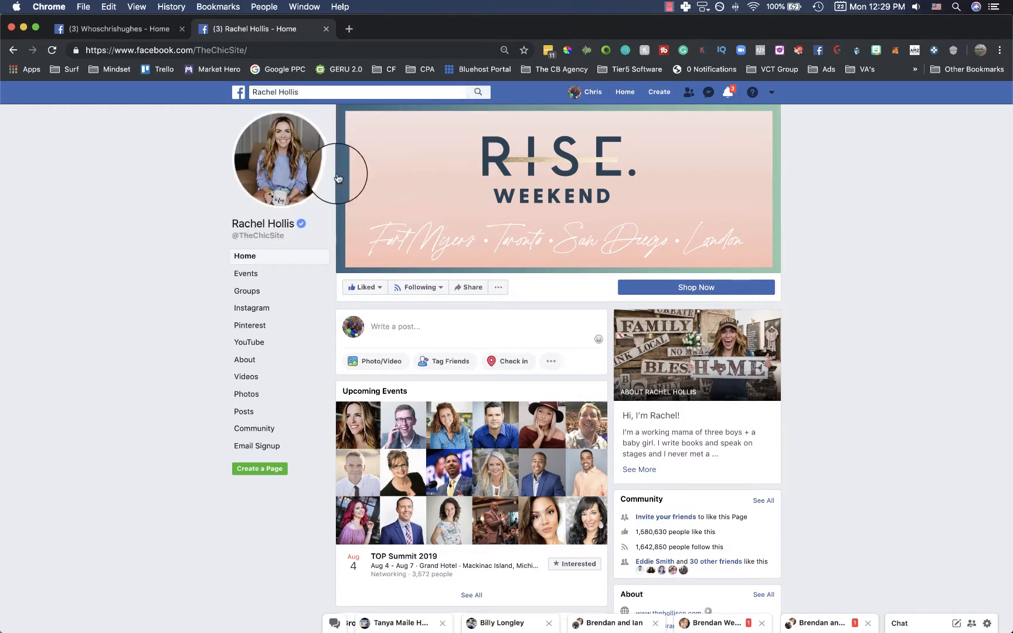
left_click(281, 149)
left_click(114, 175)
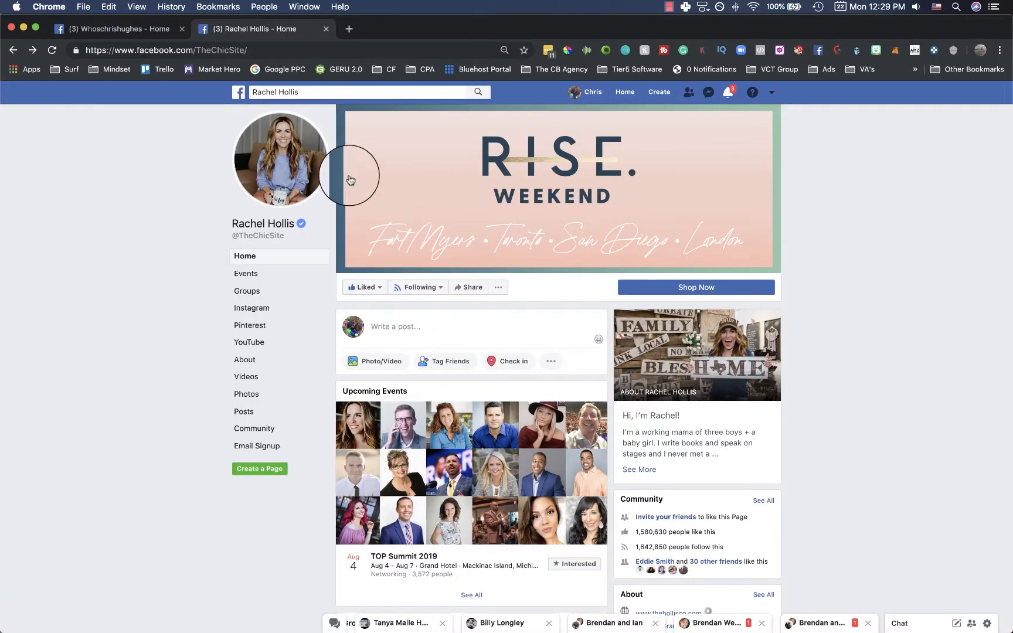
left_click(292, 127)
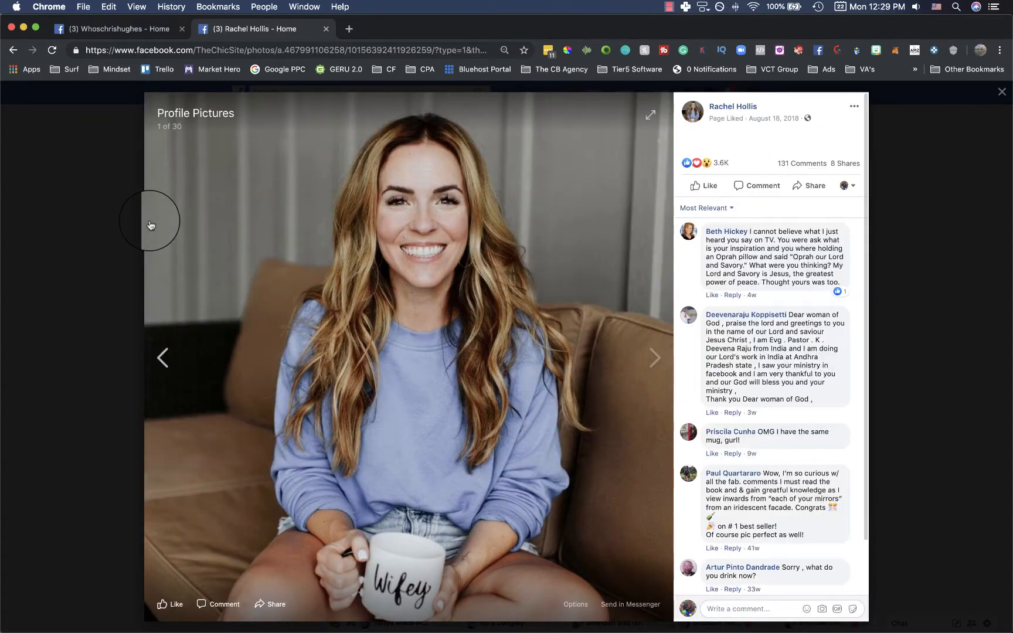
left_click(58, 196)
- Return to the new Page and start uploading a cover photo from the Lifestyle folder
left_click(117, 29)
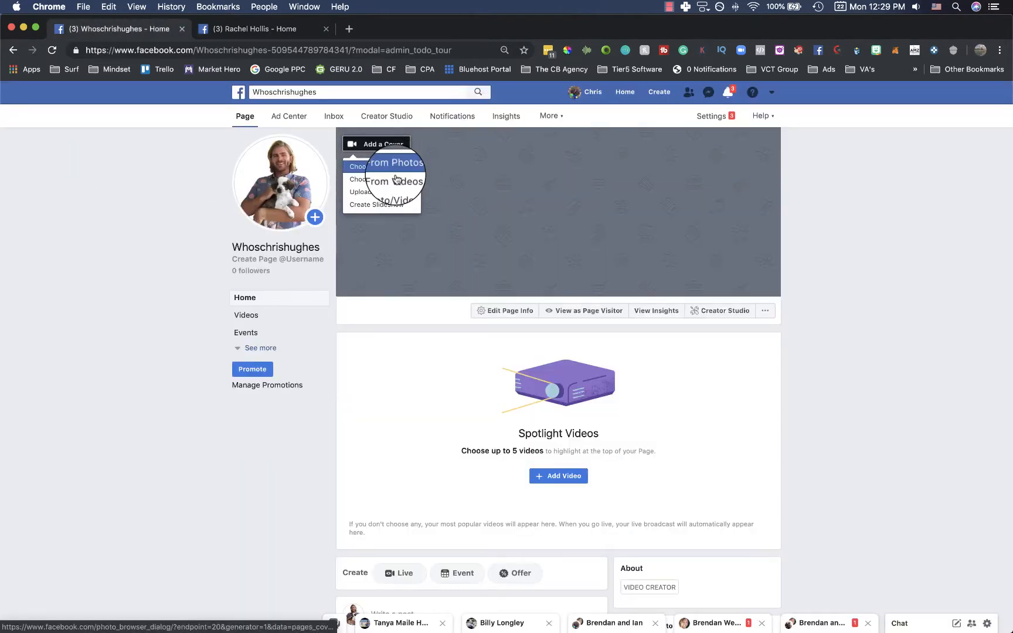
left_click(389, 193)
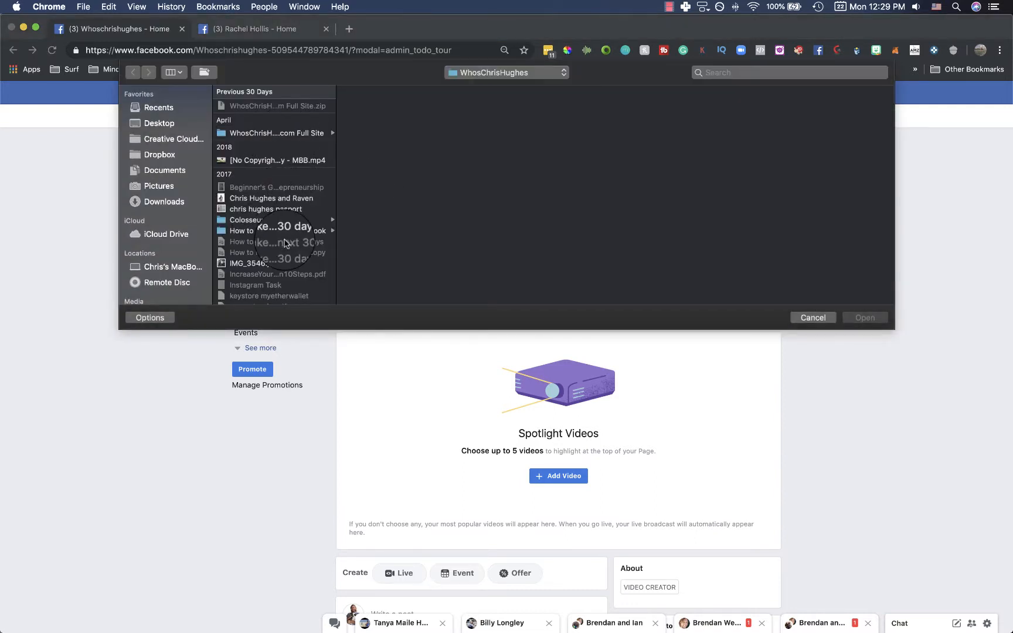
scroll(284, 243, "down", 5)
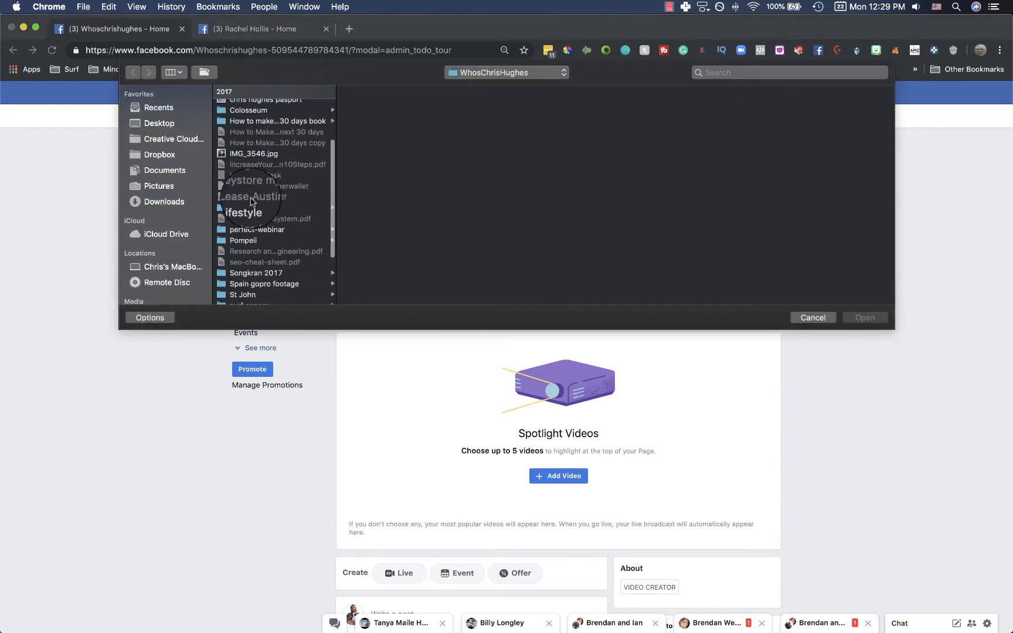
left_click(251, 206)
- Preview several photos in the Lifestyle folder, upload the one of a man sitting before an ocean sunset as cover, and save it
left_click(375, 144)
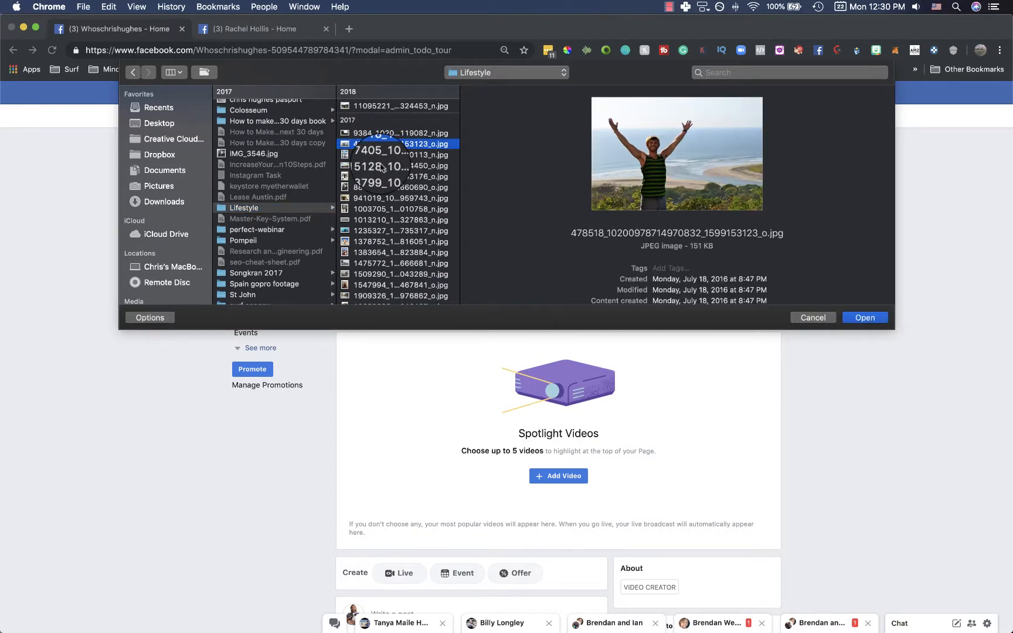
left_click(381, 166)
scroll(384, 170, "down", 5)
left_click(387, 178)
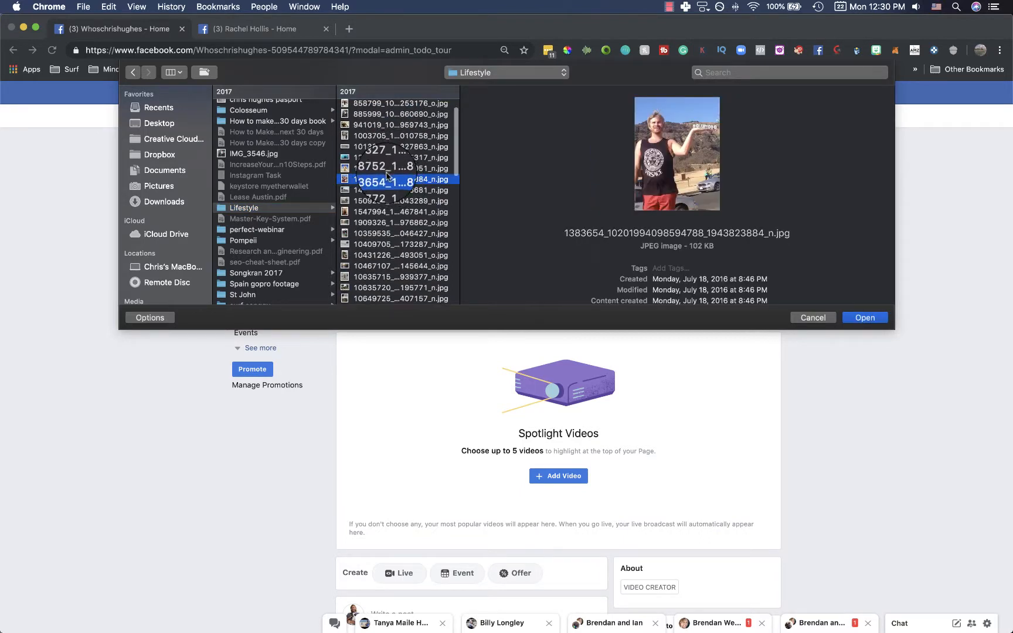
left_click(384, 167)
left_click(386, 146)
scroll(386, 143, "up", 5)
left_click(387, 142)
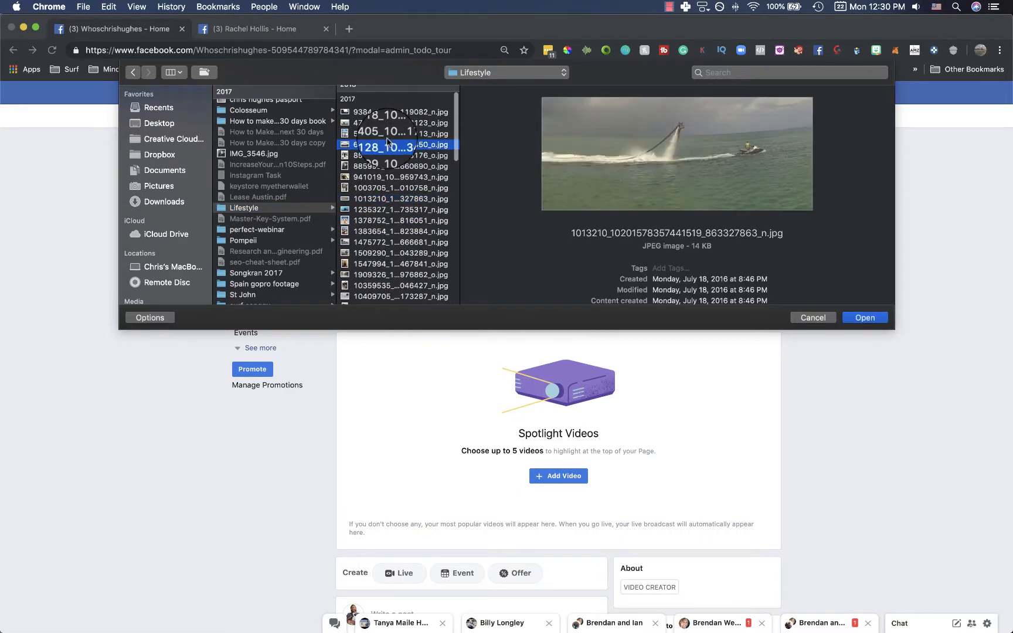
left_click(385, 133)
left_click(387, 144)
left_click(851, 318)
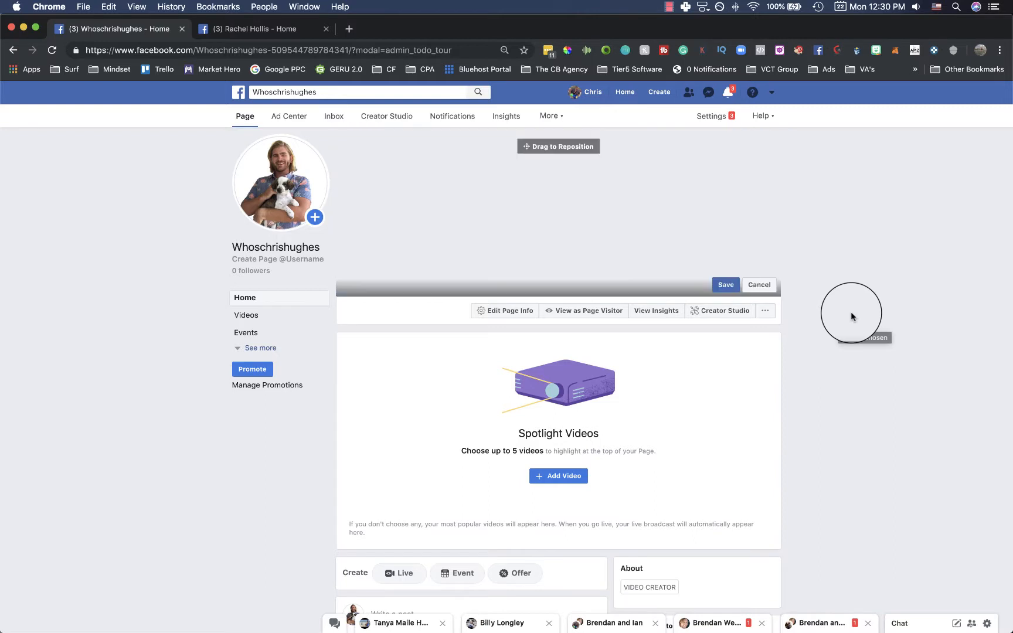
left_click(720, 287)
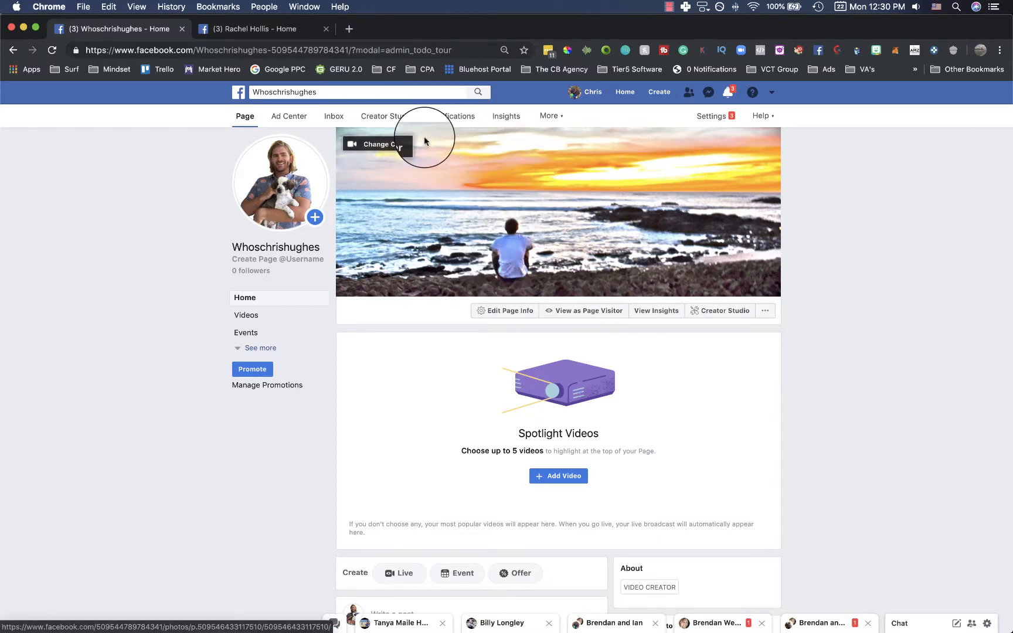
- Open canva.com in a new browser tab, search the design types for "Facebook" and create a blank Facebook Cover design
left_click(349, 29)
type("canva.com")
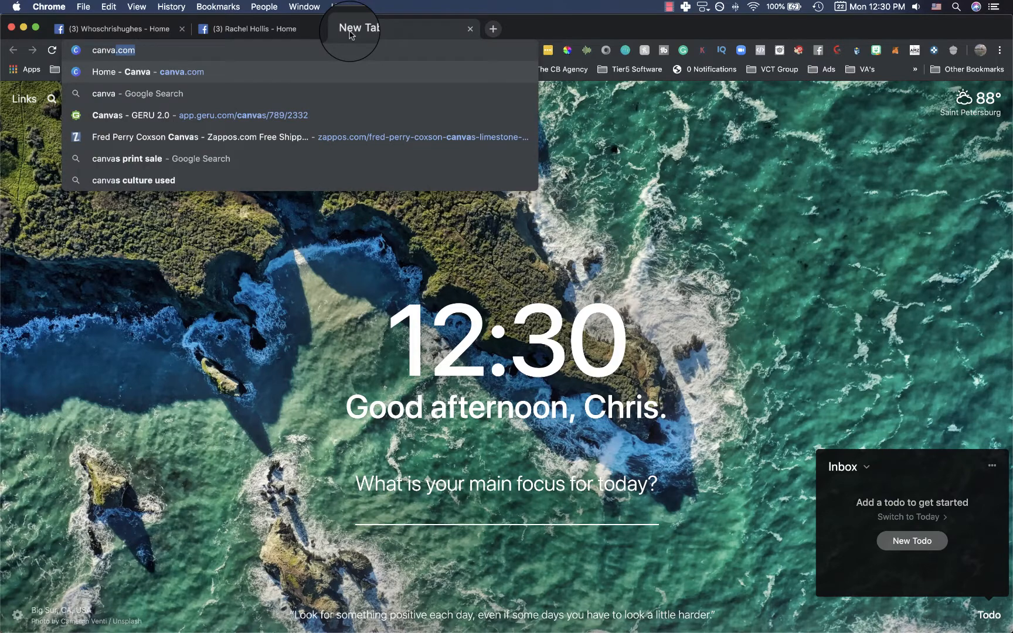
key("Return")
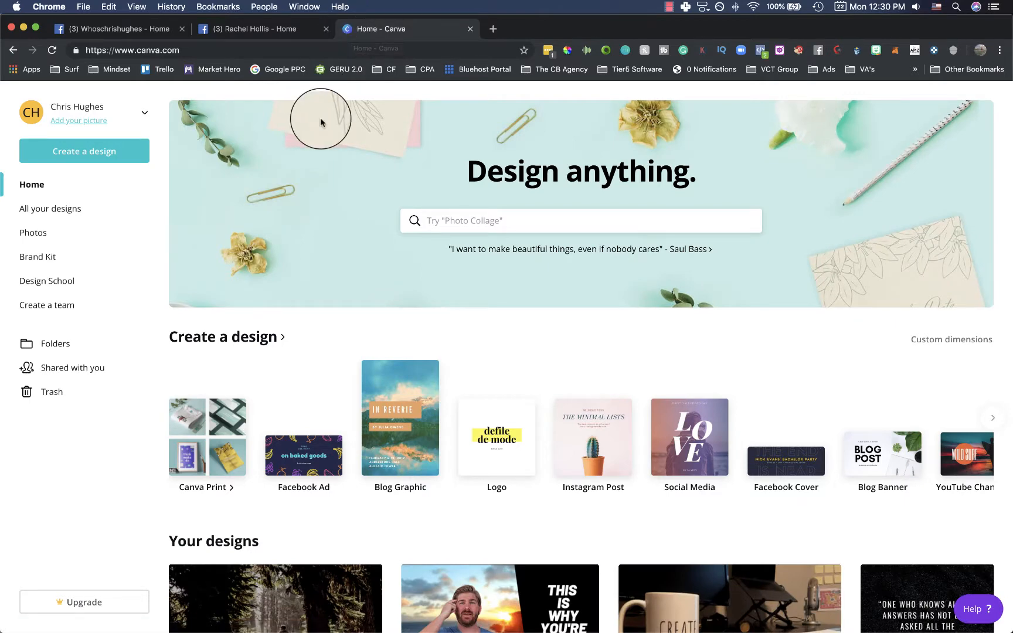
left_click(100, 154)
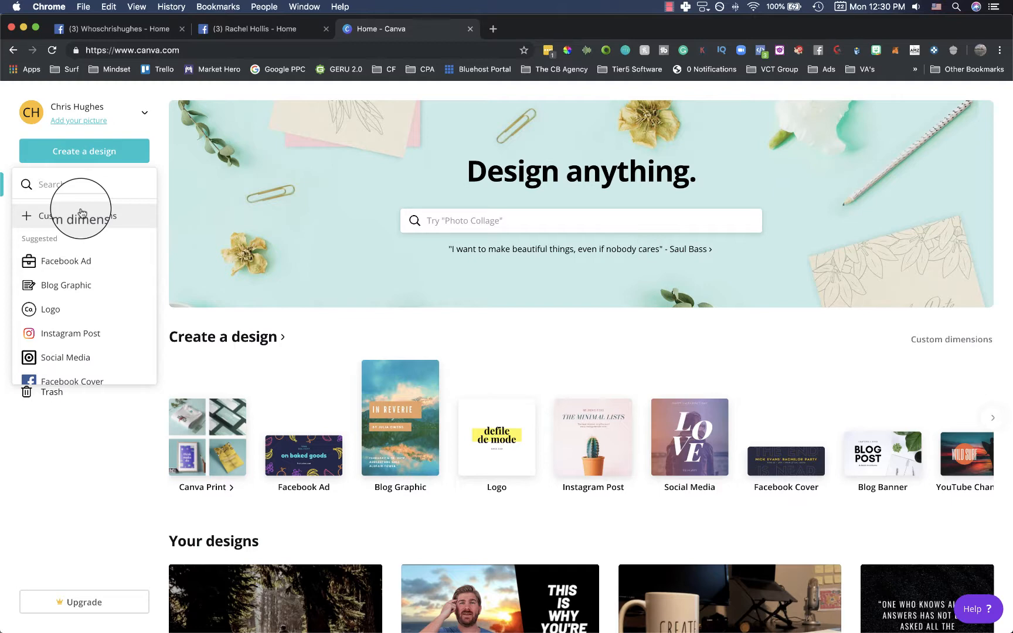
type("Facebook")
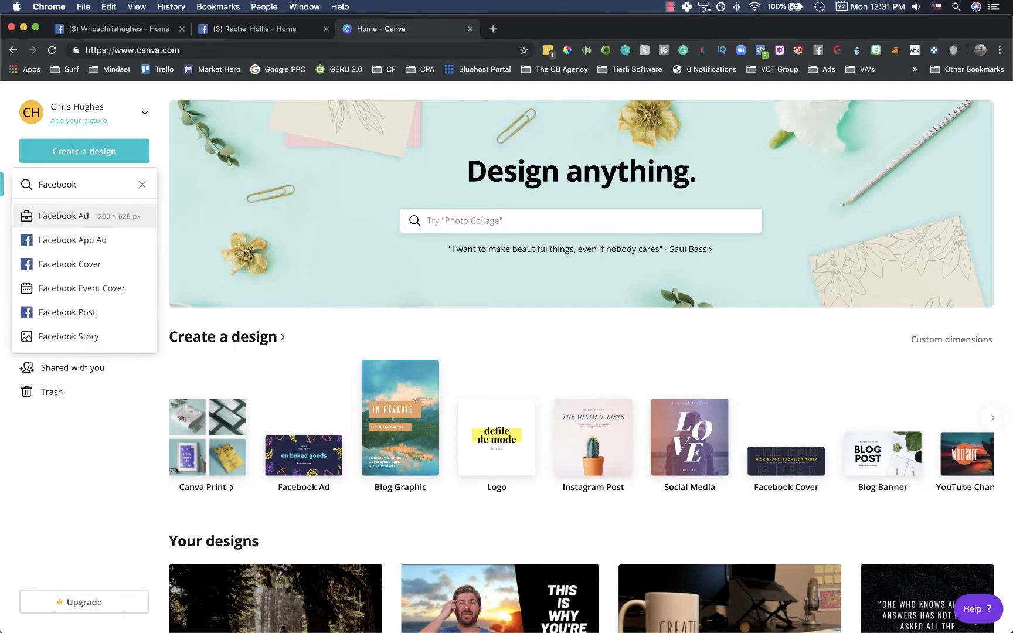
left_click(81, 265)
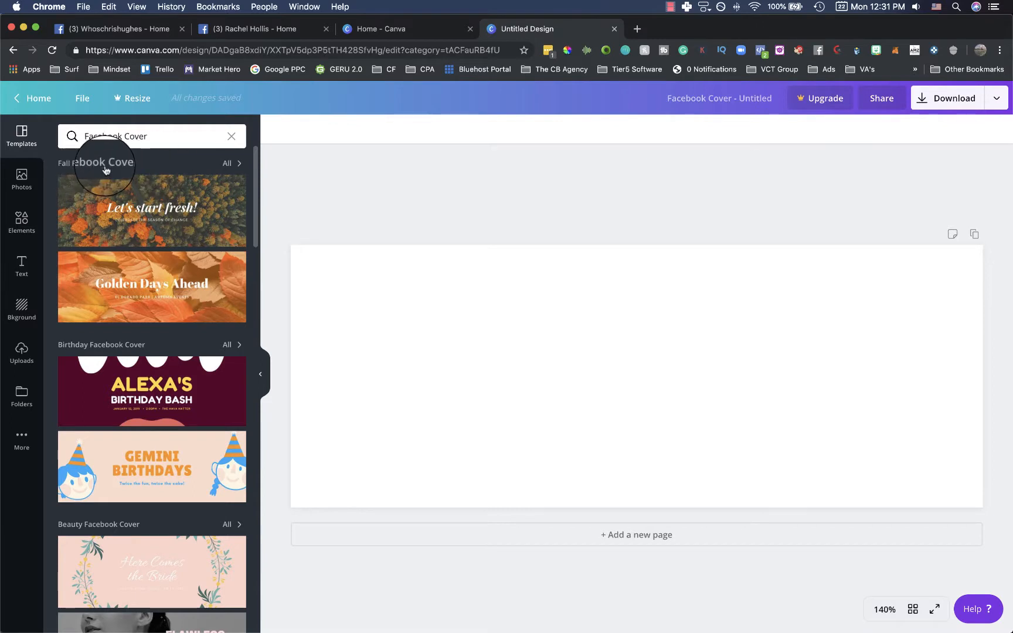
- Apply the VACAY template from the Summer Facebook Cover group and check the image crop of its letter V
scroll(145, 252, "down", 5)
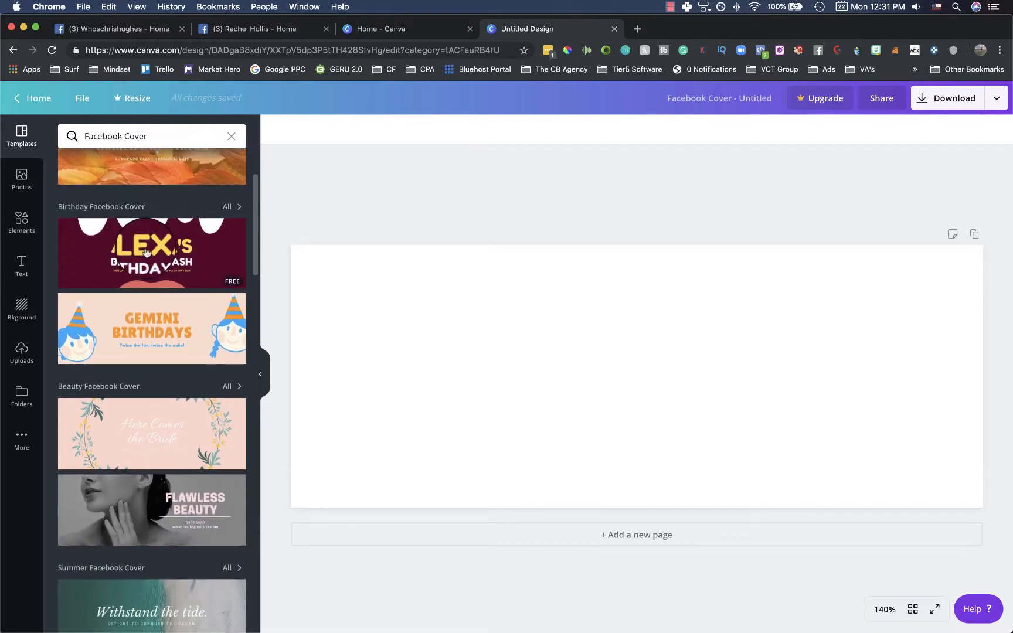
scroll(146, 252, "down", 4)
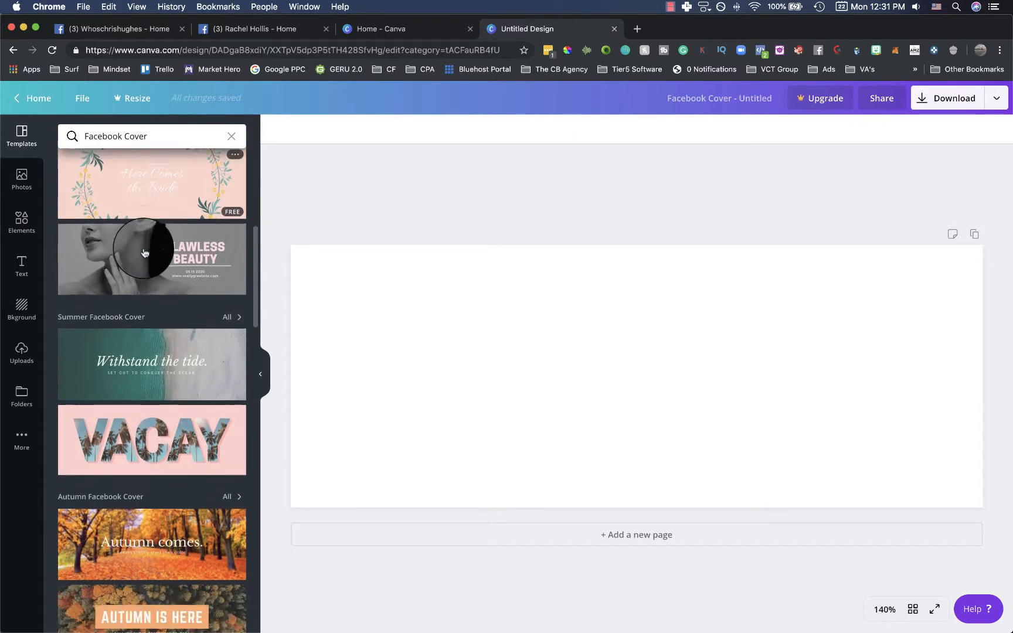
scroll(139, 306, "down", 2)
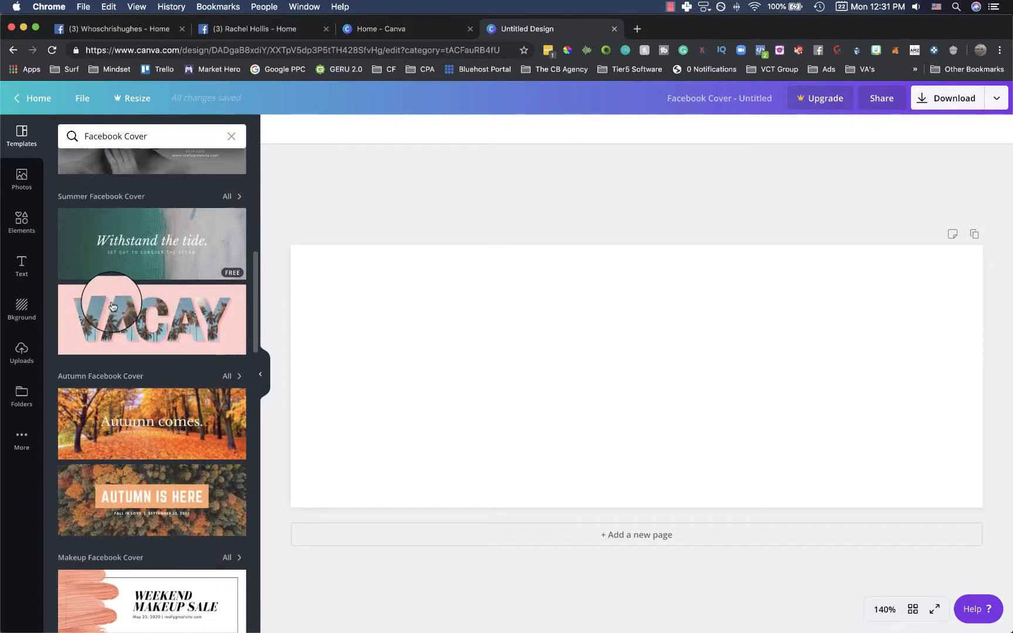
scroll(151, 279, "down", 1)
left_click(151, 263)
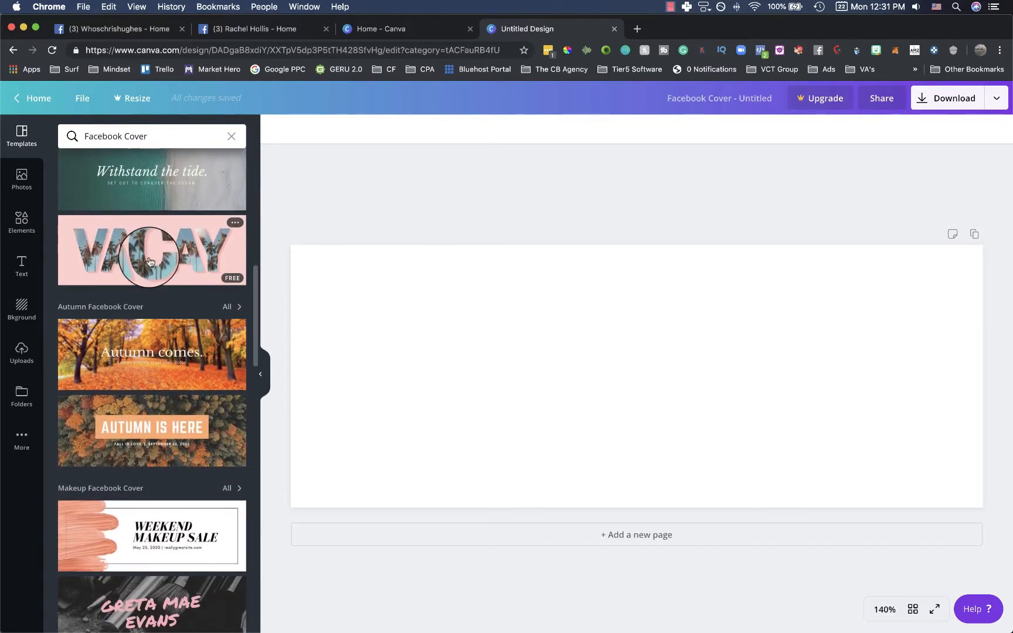
scroll(200, 348, "down", 2)
scroll(207, 367, "down", 2)
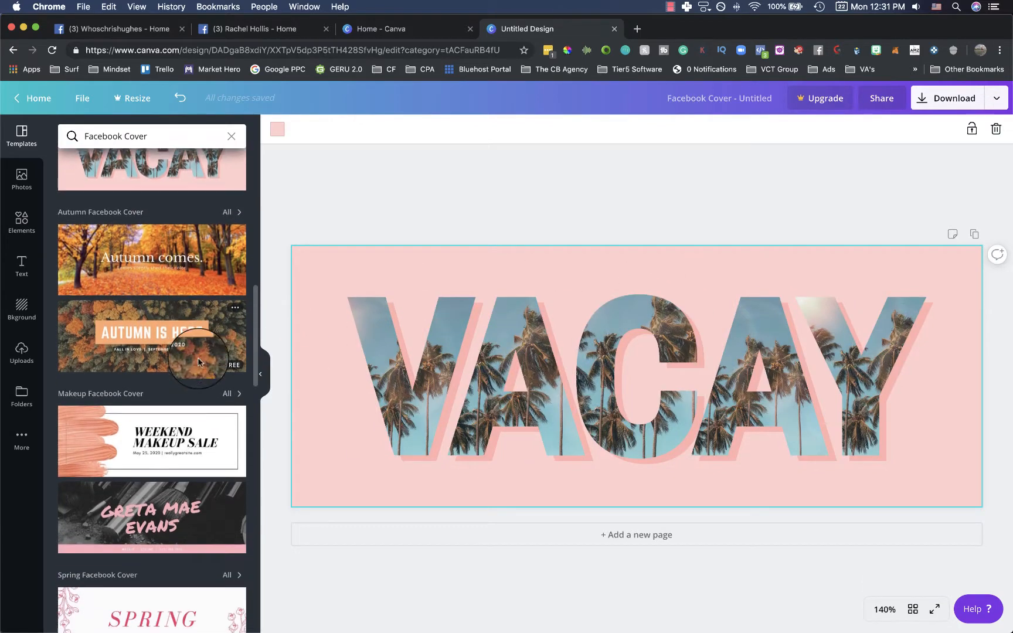
double_click(428, 354)
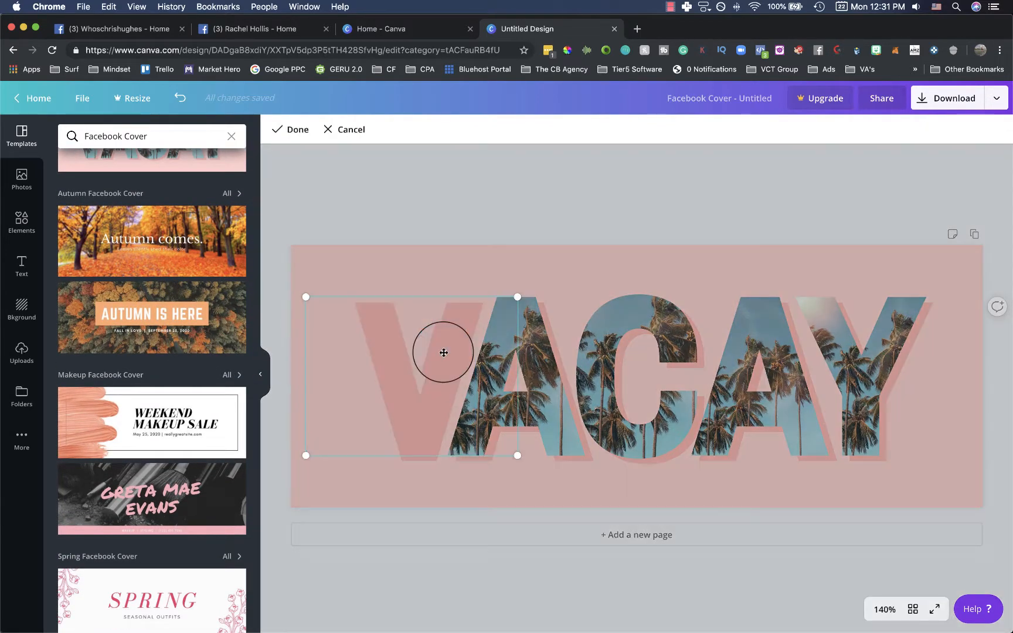
left_click(296, 132)
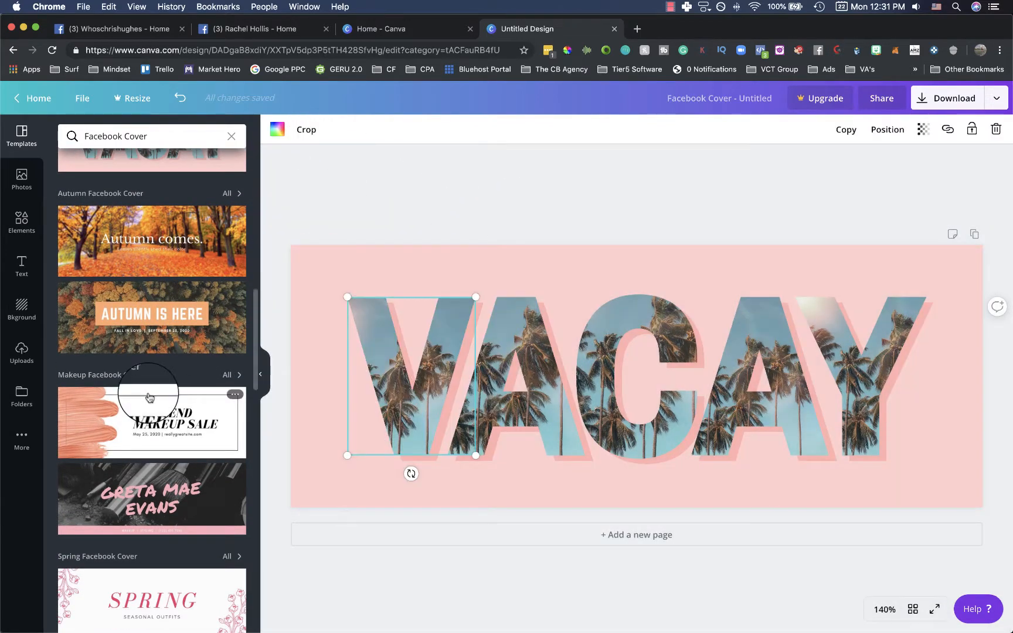
- Browse further cover templates and apply the HORIZONS mountain template from the Winter Facebook Cover group
scroll(154, 381, "down", 2)
scroll(153, 375, "down", 9)
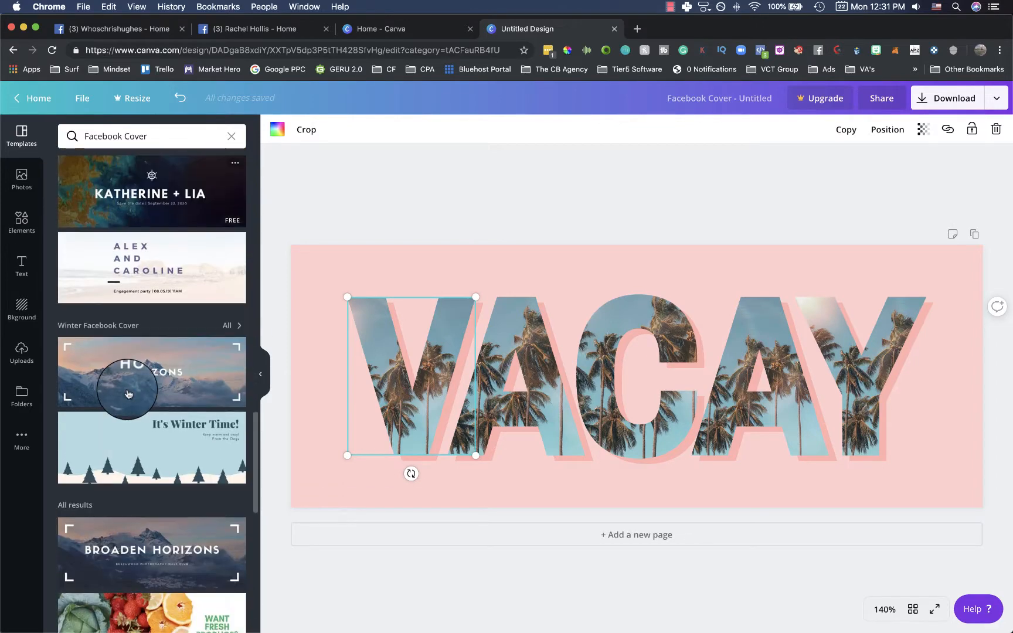
scroll(139, 385, "down", 3)
scroll(130, 305, "up", 2)
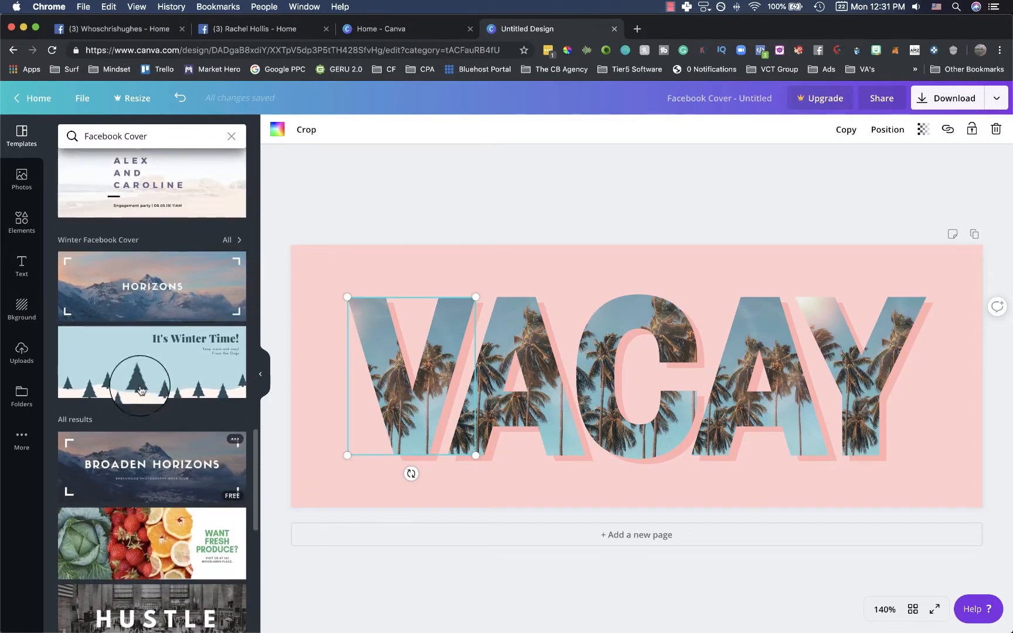
left_click(129, 300)
left_click(446, 391)
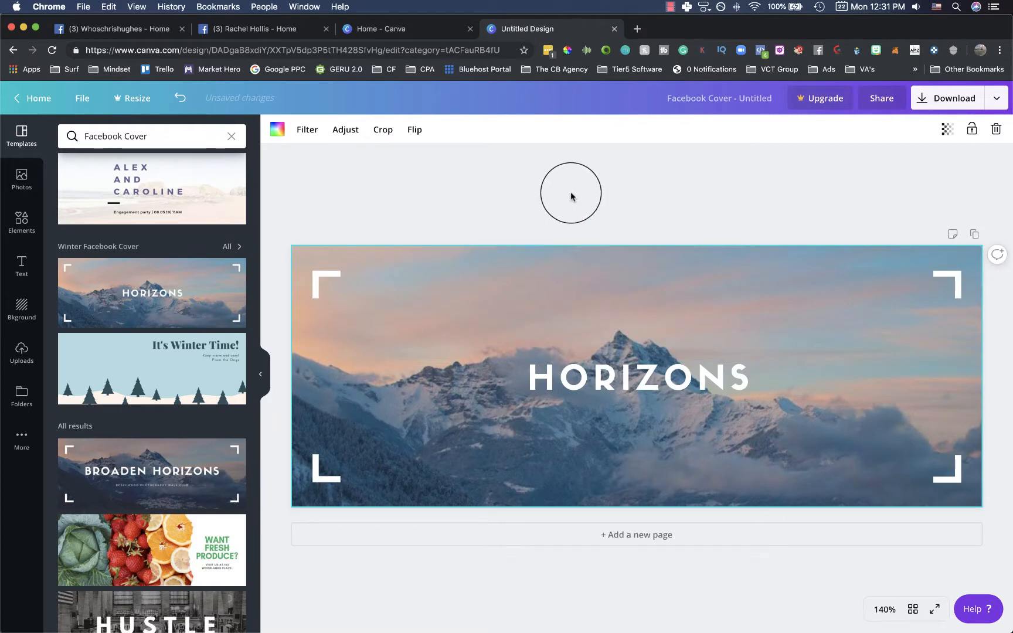
- Replace the HORIZONS heading with the owner's full name followed by "| ENTREPRENEUR | VIDEO CREATOR"
double_click(633, 380)
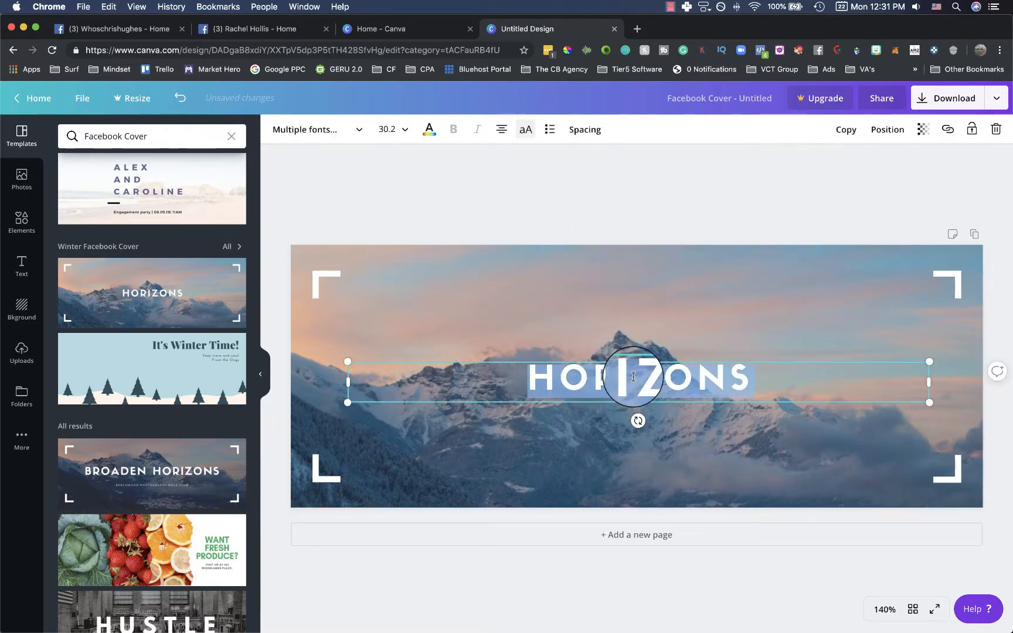
type("CHRIS")
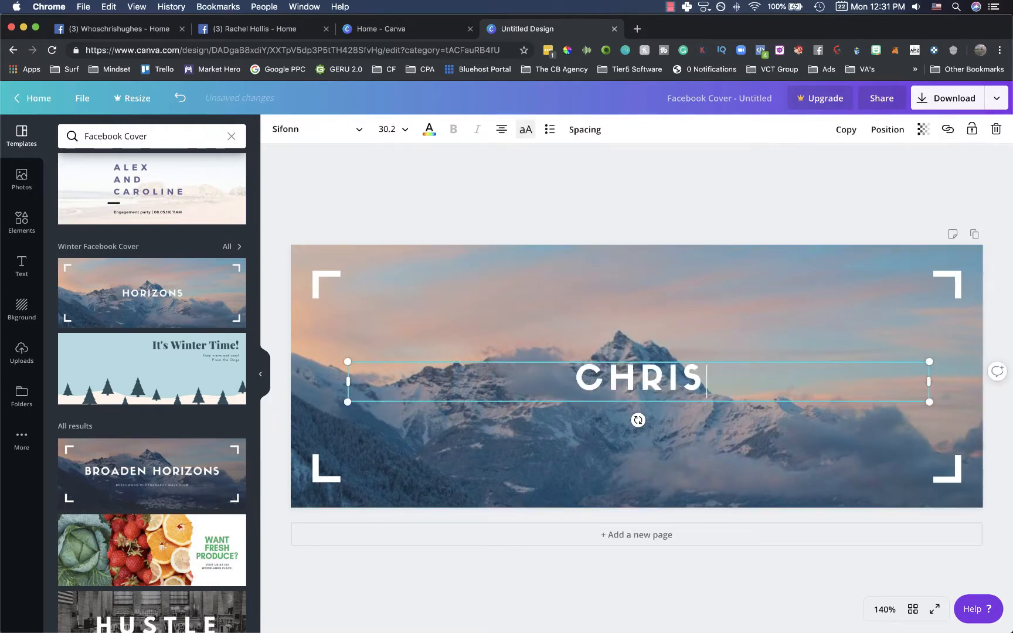
type(" HUGHES ")
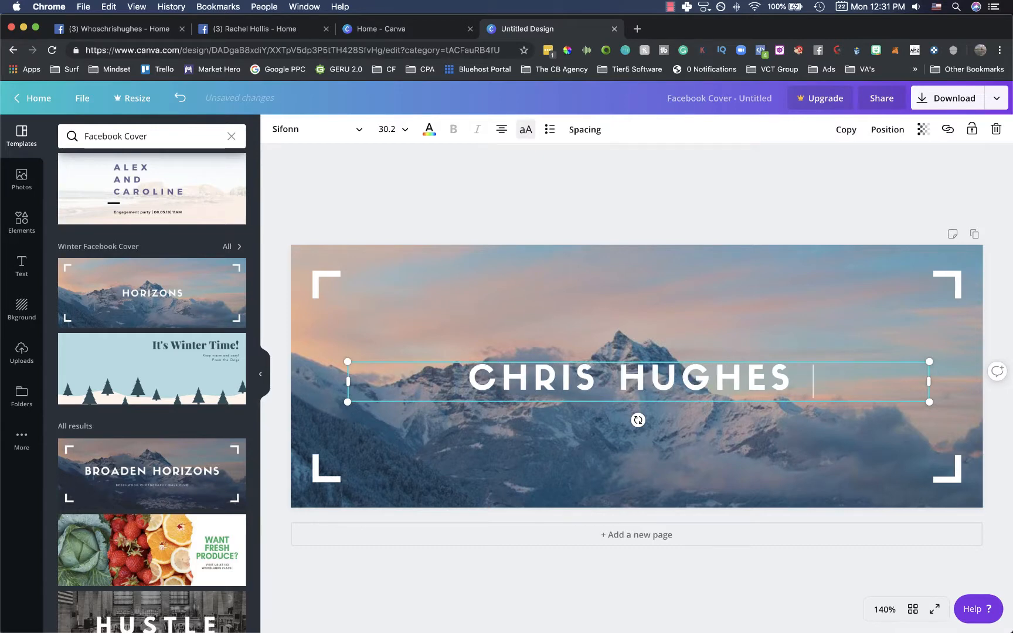
type("| ENTREPRENEUR")
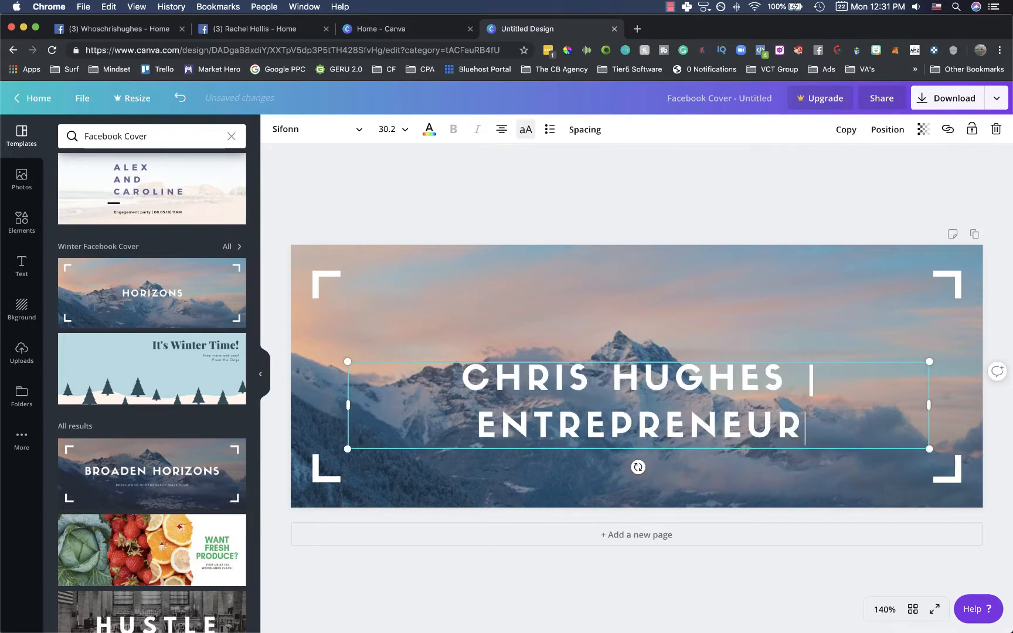
type(" | VIDEO CREATOR")
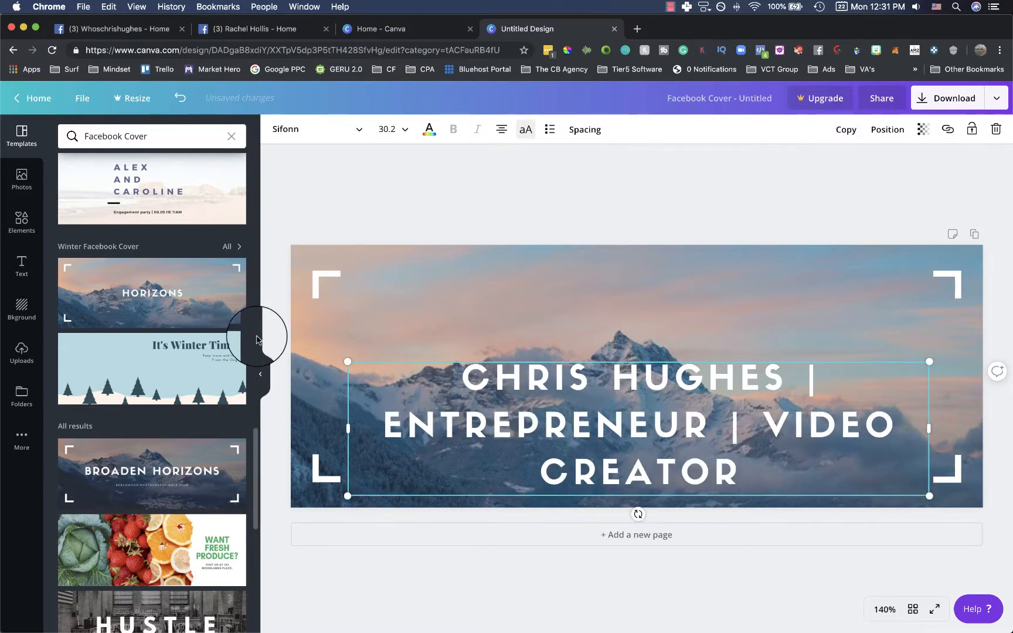
left_click(455, 186)
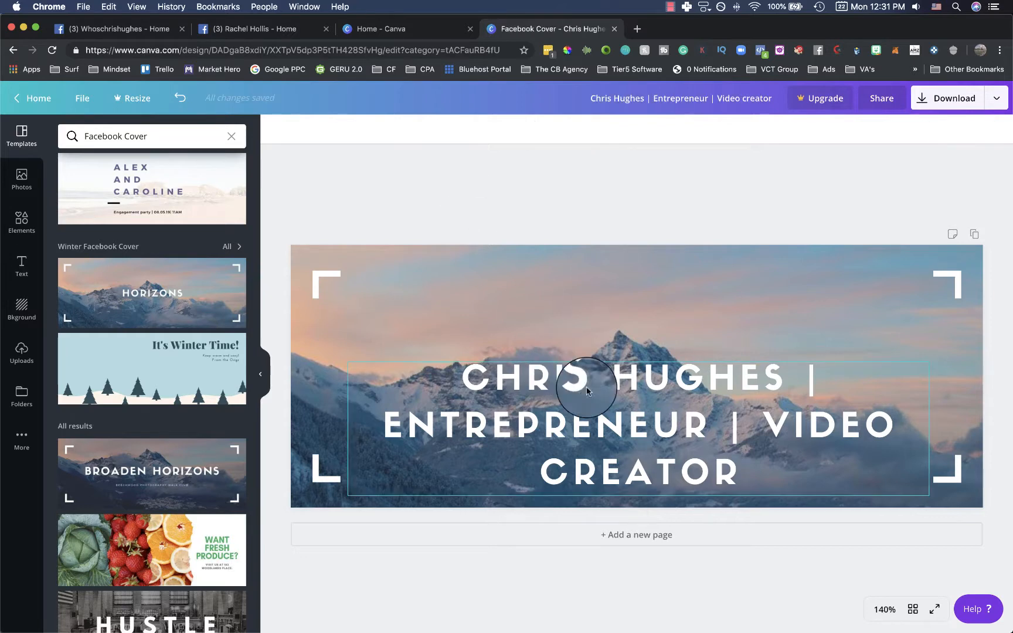
- Move the heading up to the middle of the cover and set its font size to 24
left_click_drag(613, 414, 612, 362)
double_click(612, 362)
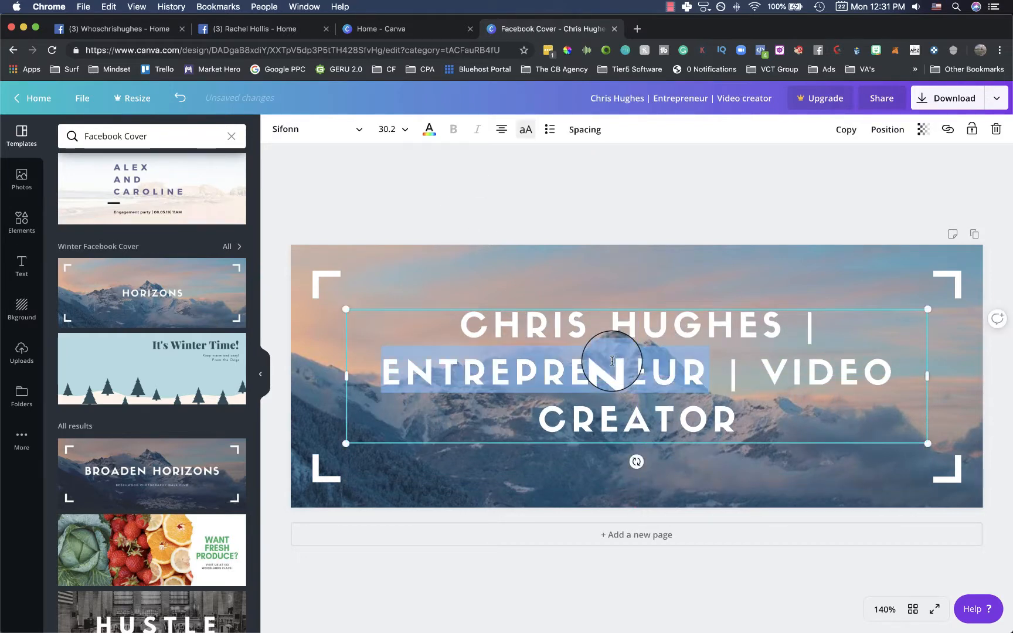
left_click(394, 131)
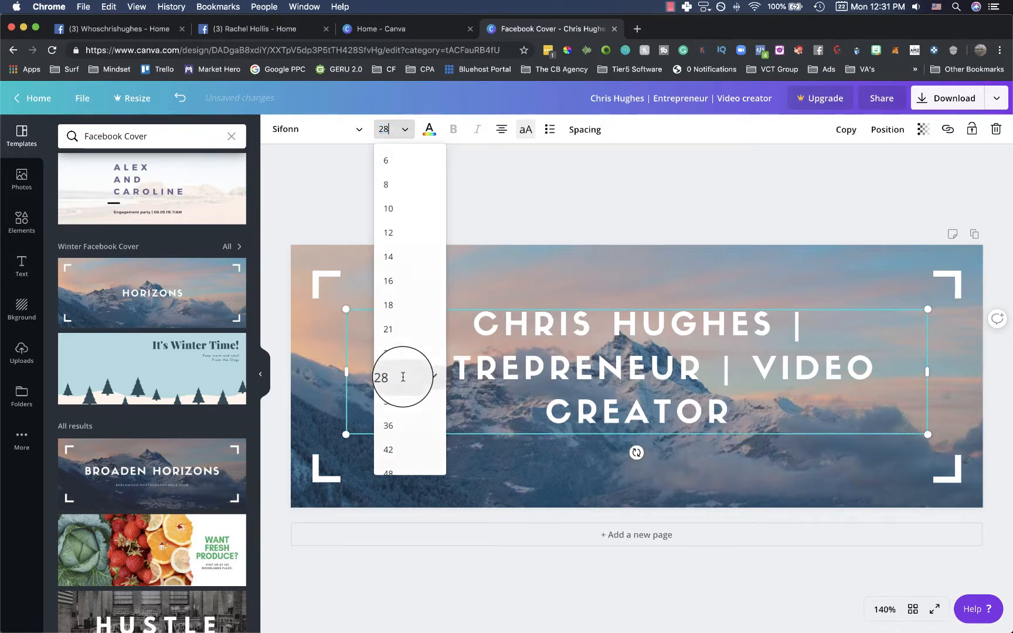
left_click(403, 380)
left_click(405, 130)
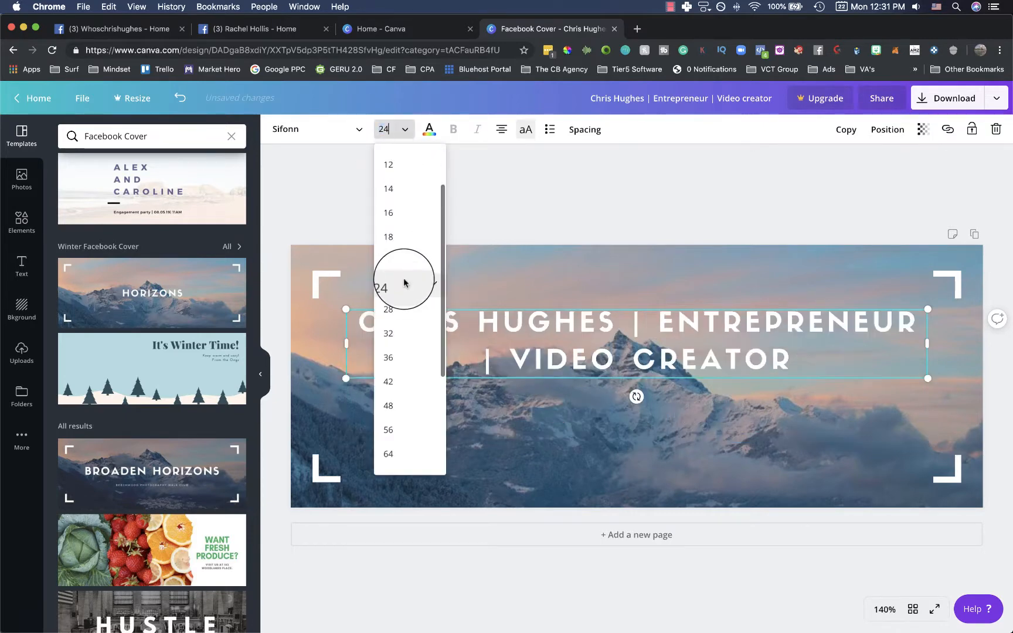
left_click(402, 284)
- Change the heading's font to Costa Rica
left_click(318, 135)
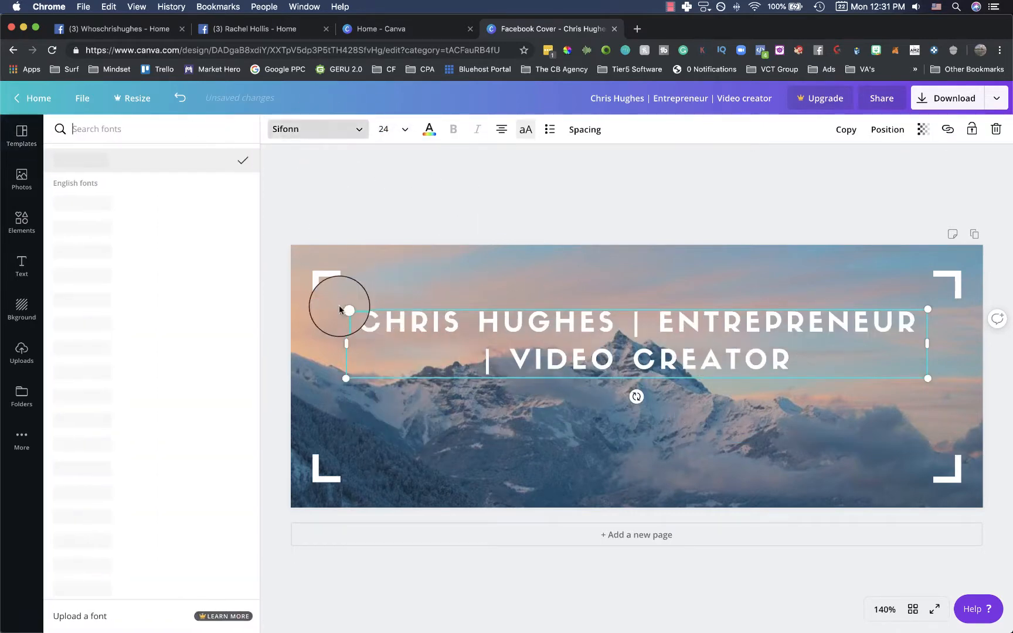
scroll(111, 251, "down", 5)
scroll(112, 251, "down", 15)
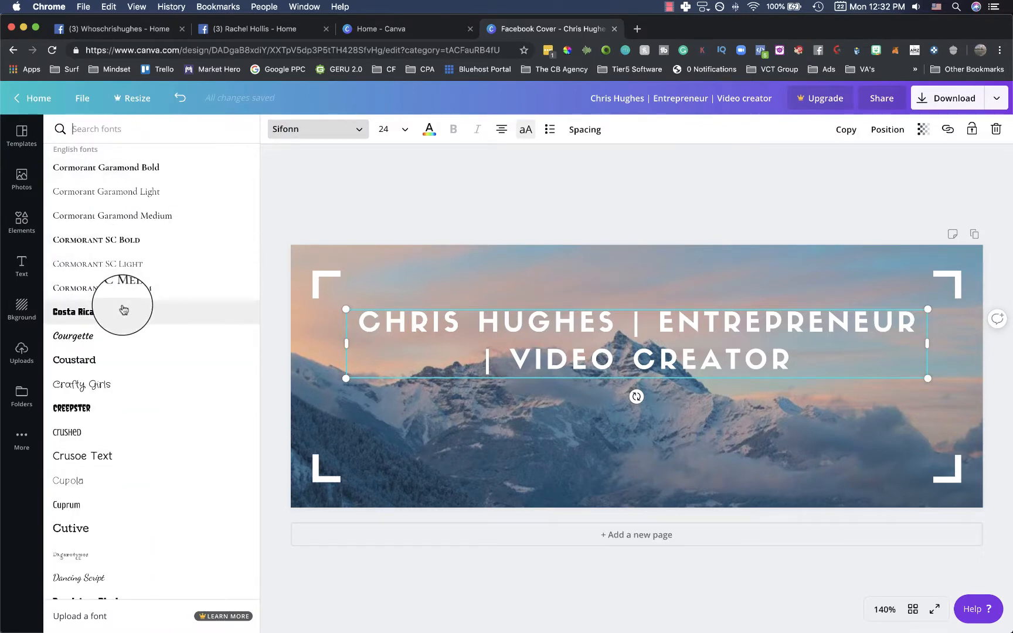
left_click(90, 320)
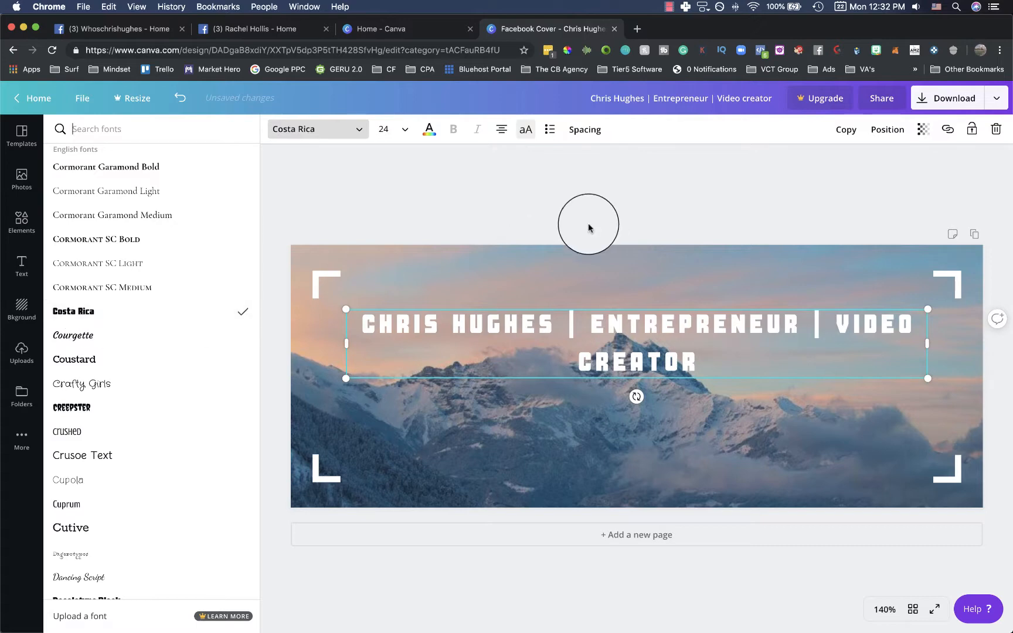
- Try the Coustard, Crusoe Text and Decalotype Black fonts on the heading and settle on DejaVu Serif
left_click(122, 362)
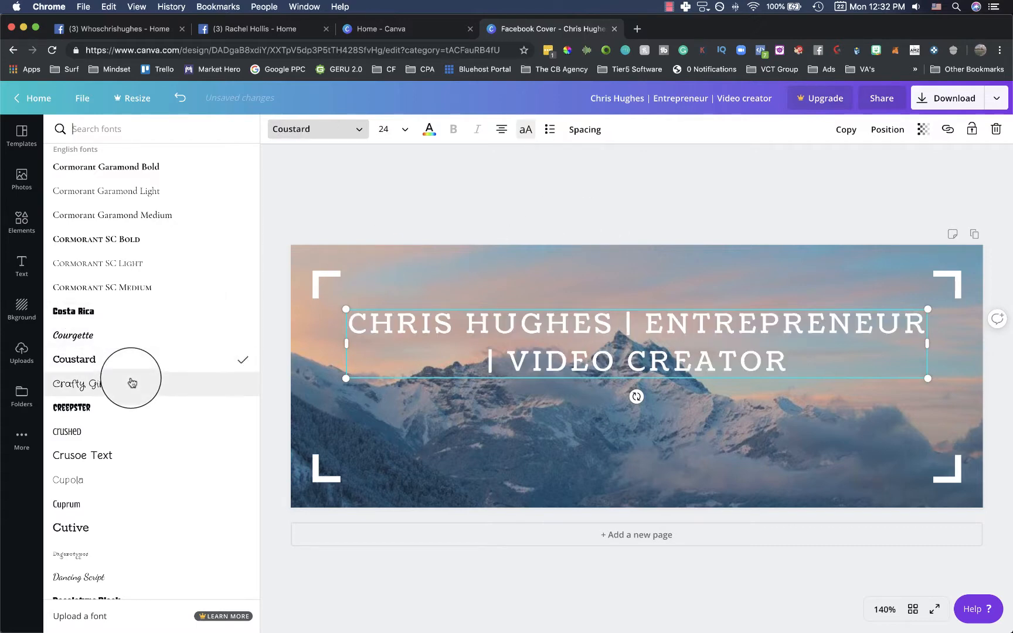
scroll(131, 384, "down", 2)
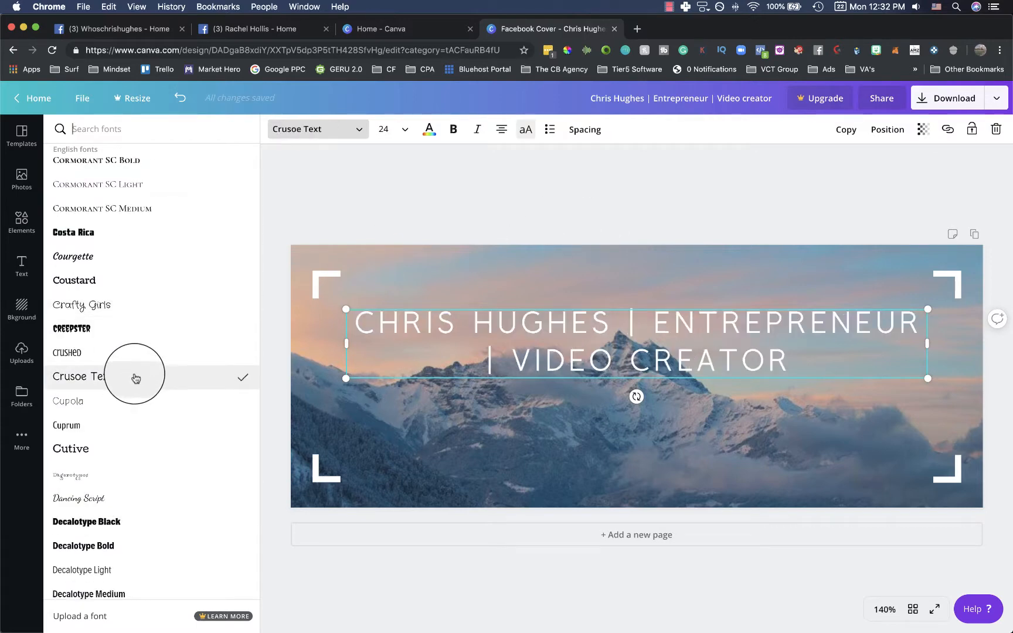
scroll(136, 381, "down", 3)
left_click(120, 395)
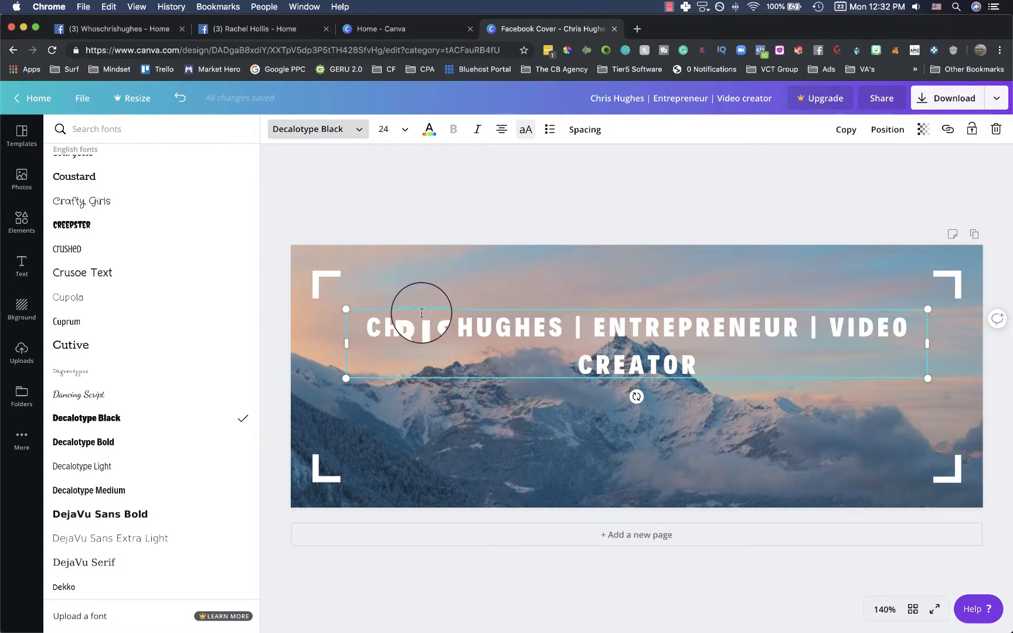
scroll(190, 355, "down", 5)
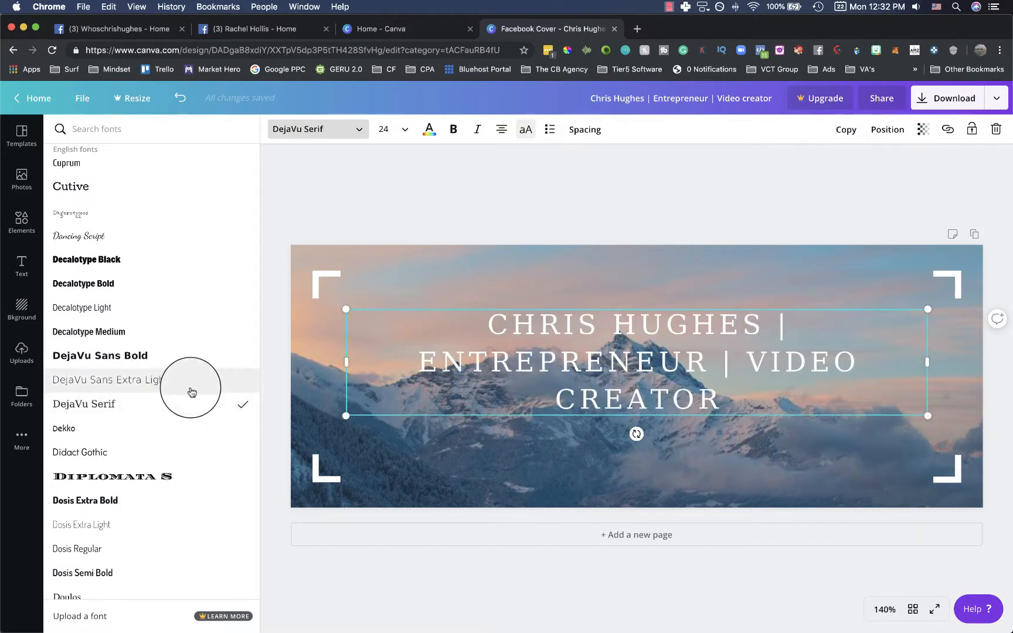
left_click(662, 191)
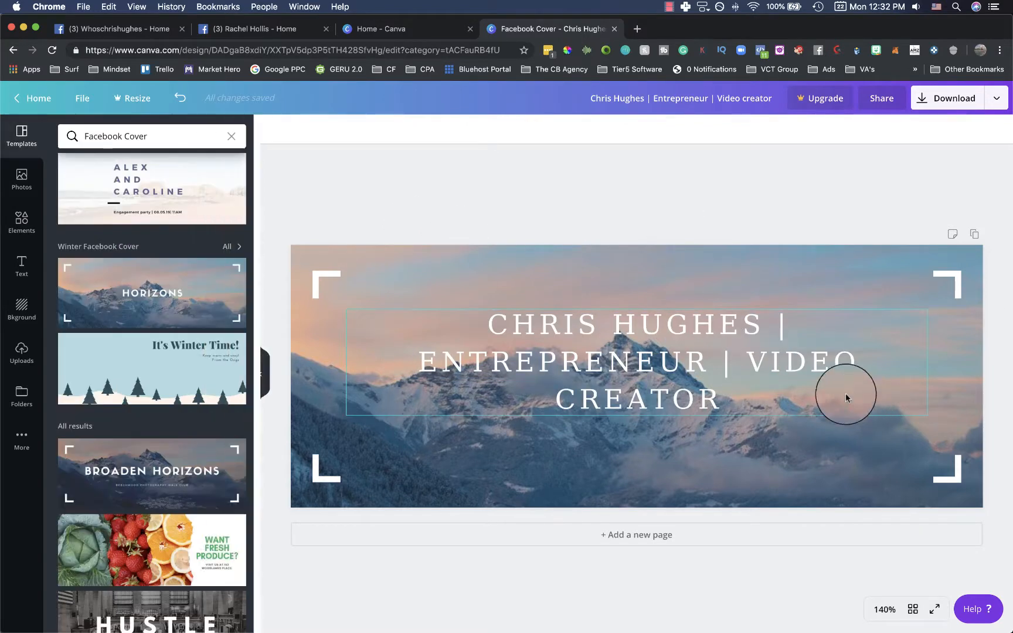
- Reduce the heading's font size to 14 and move it to just below the centre of the cover
left_click(775, 331)
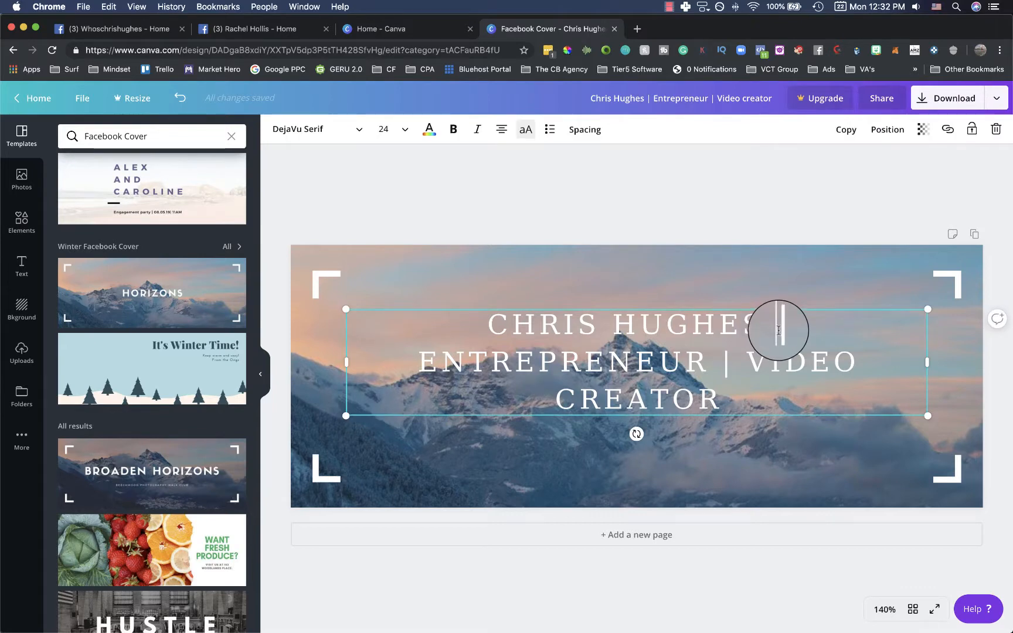
key("super+a")
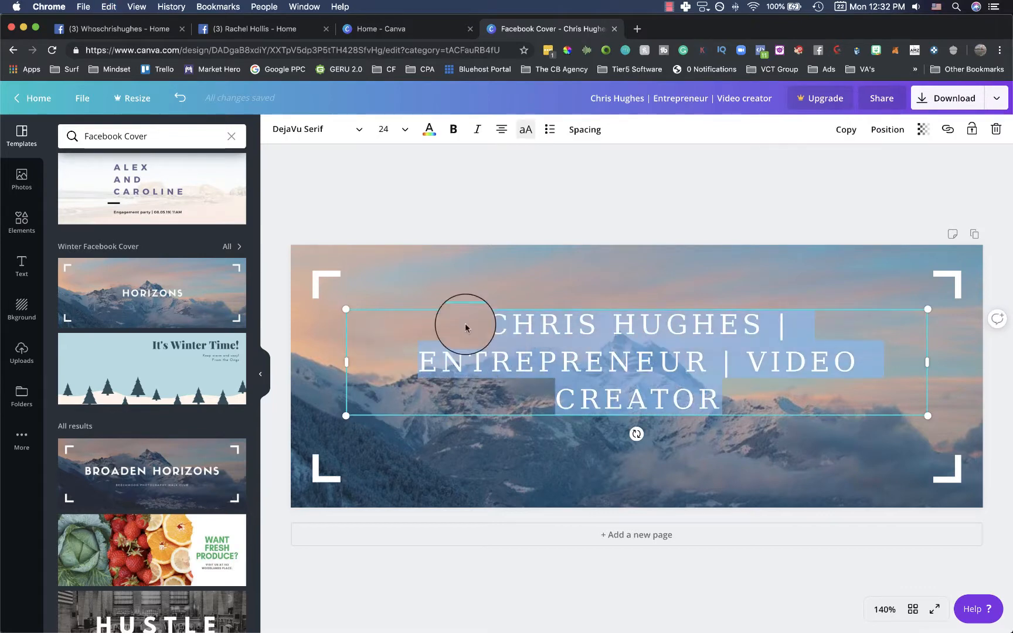
left_click(414, 128)
left_click(398, 263)
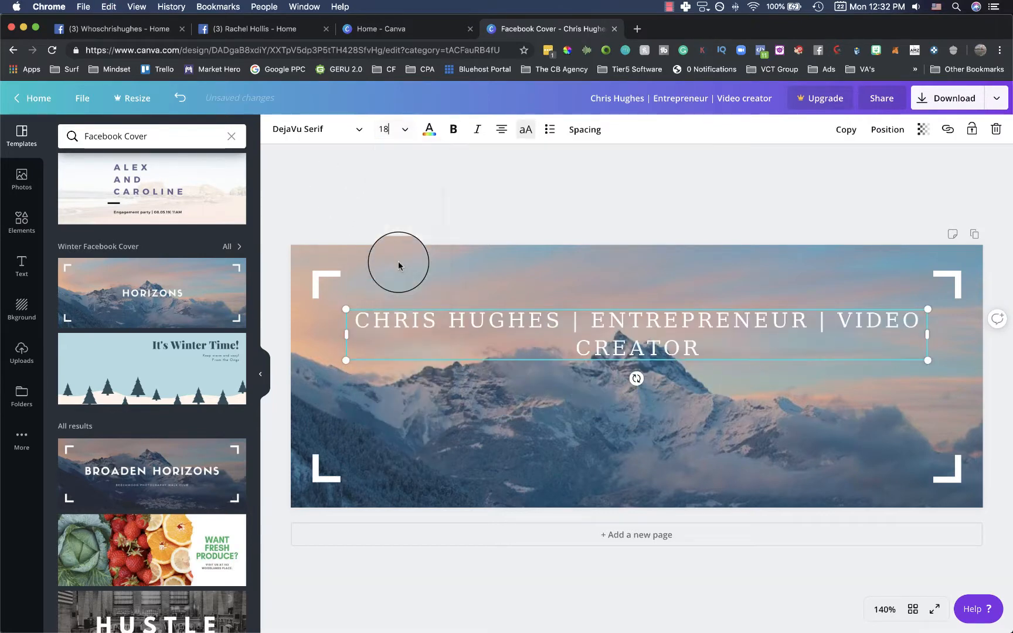
left_click(411, 124)
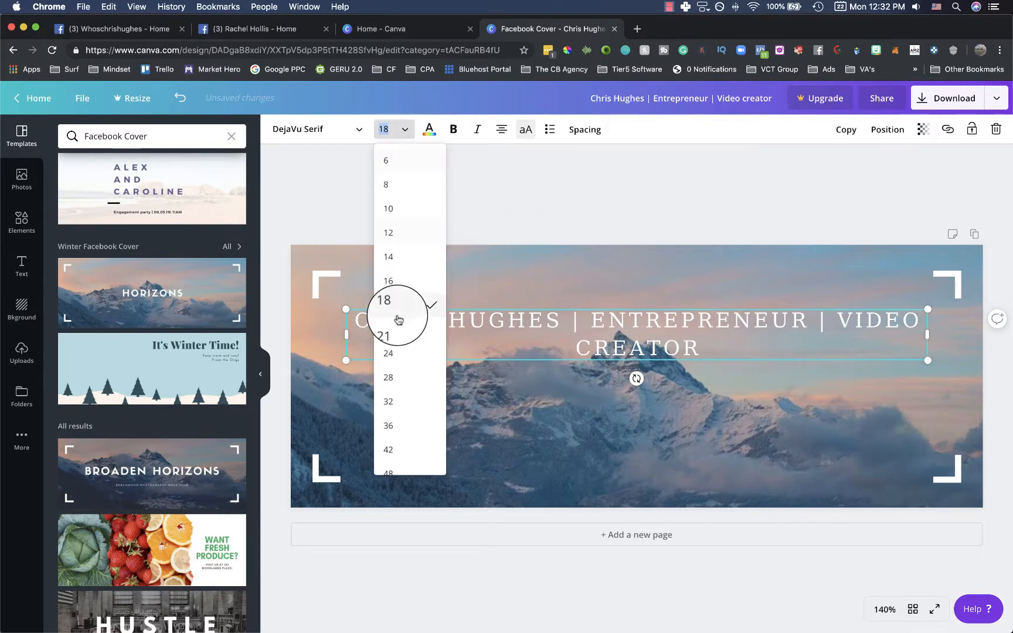
left_click(398, 228)
left_click(562, 237)
left_click_drag(610, 316, 611, 385)
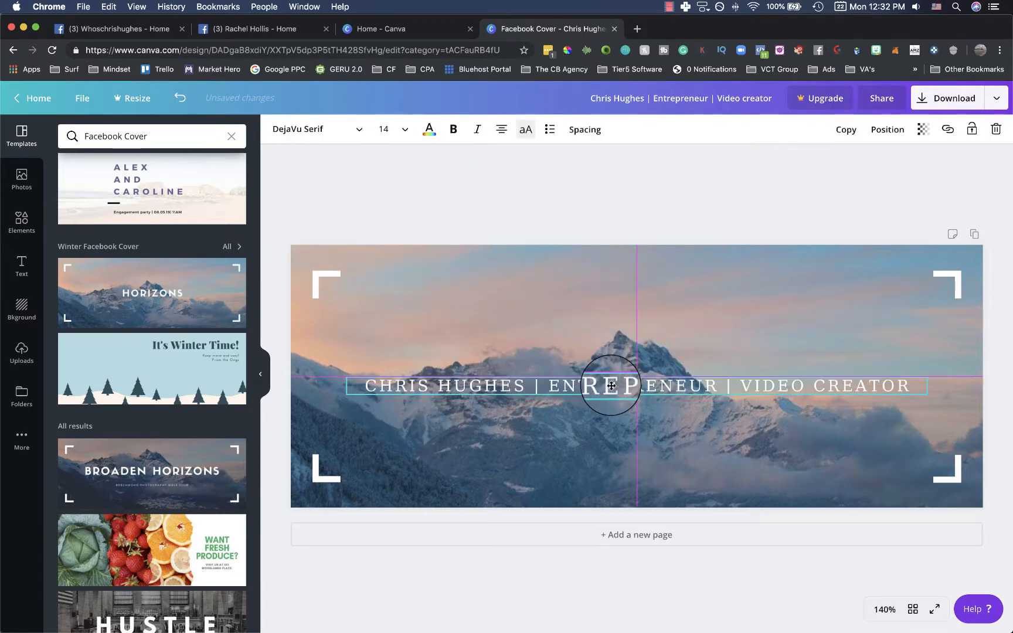
left_click(361, 208)
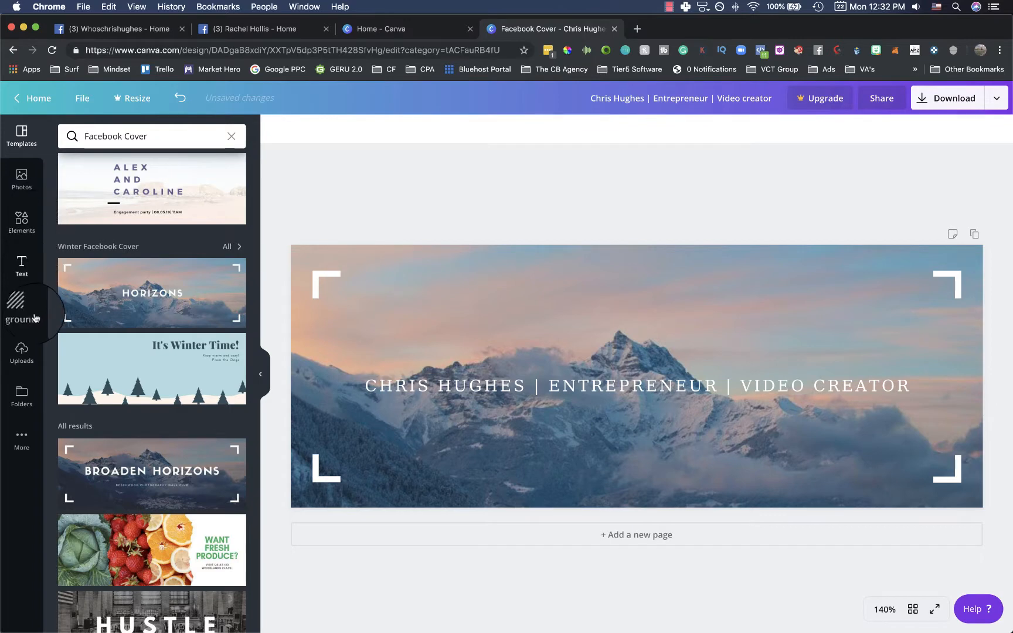
- Upload the beach sunset photo from the Lifestyle folder and use it as the cover's background
left_click(22, 359)
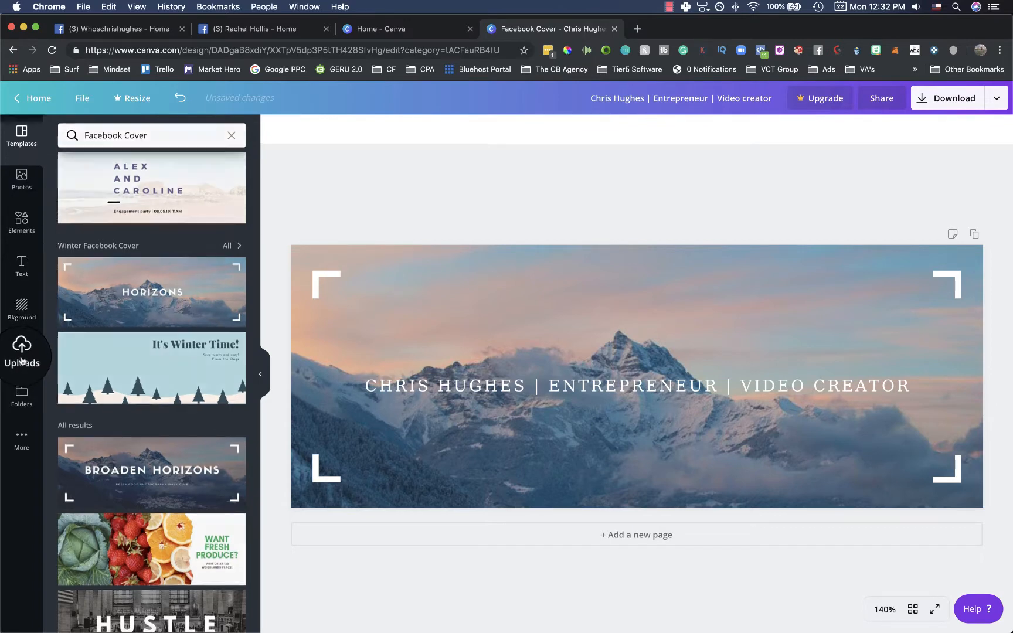
left_click(153, 138)
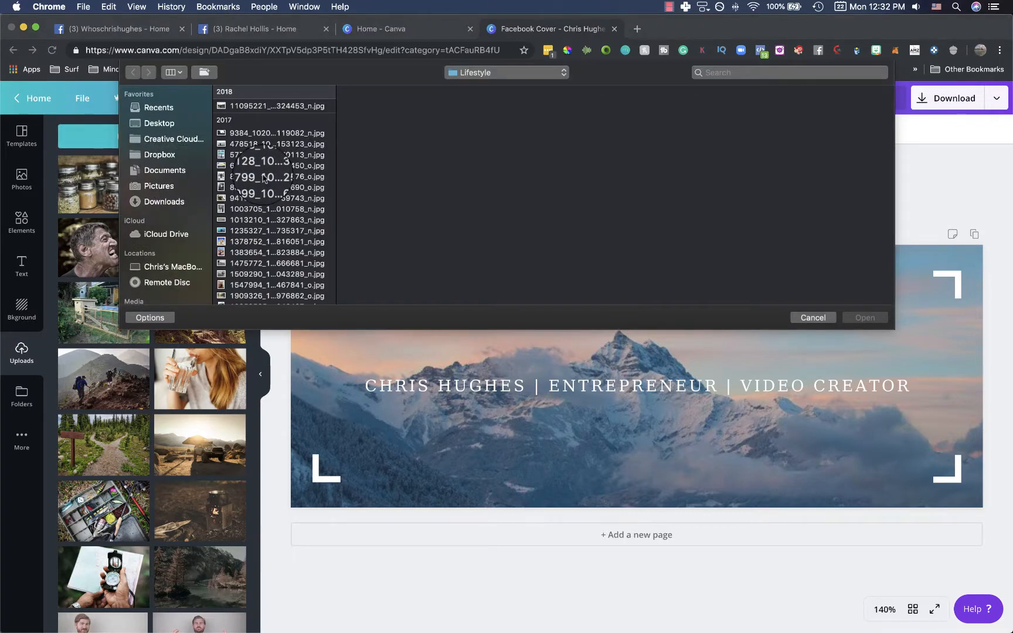
left_click(263, 177)
left_click(250, 166)
double_click(249, 166)
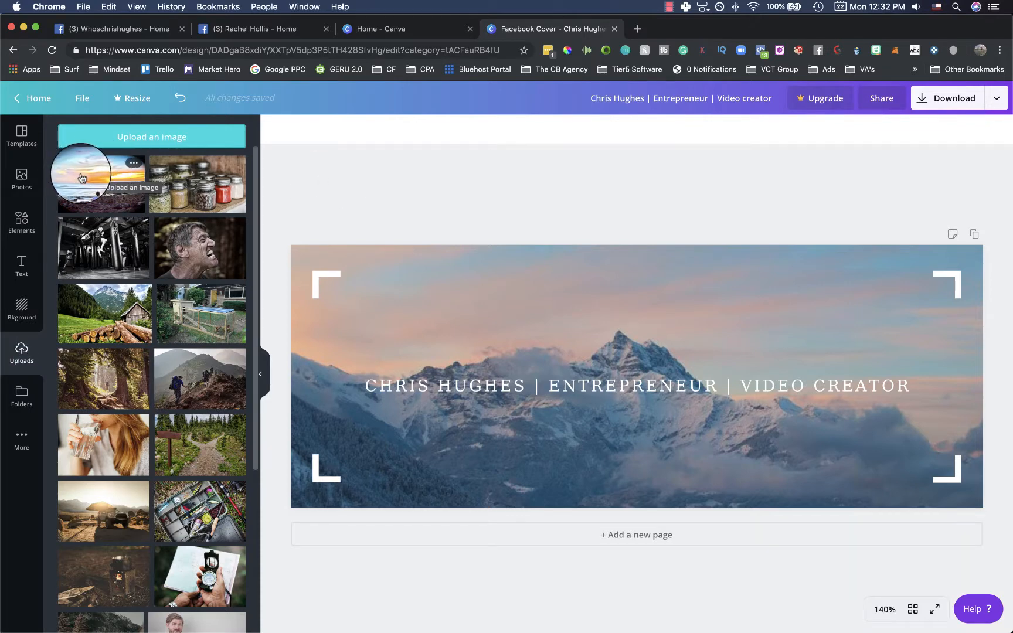
left_click_drag(82, 180, 344, 261)
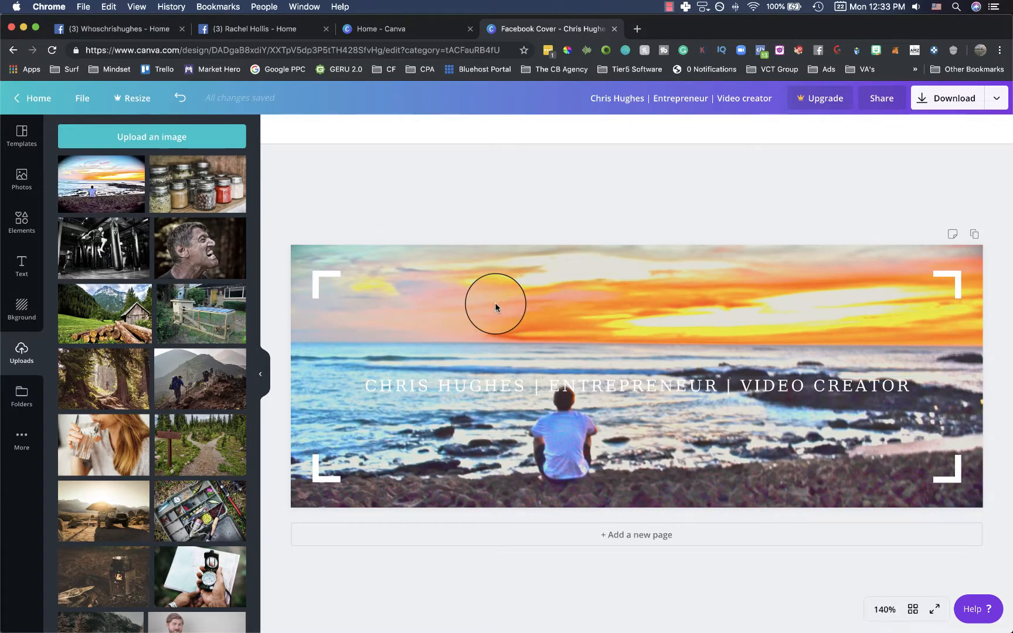
- Adjust the background photo to saturation 50, brightness -70 and contrast -9
left_click(449, 253)
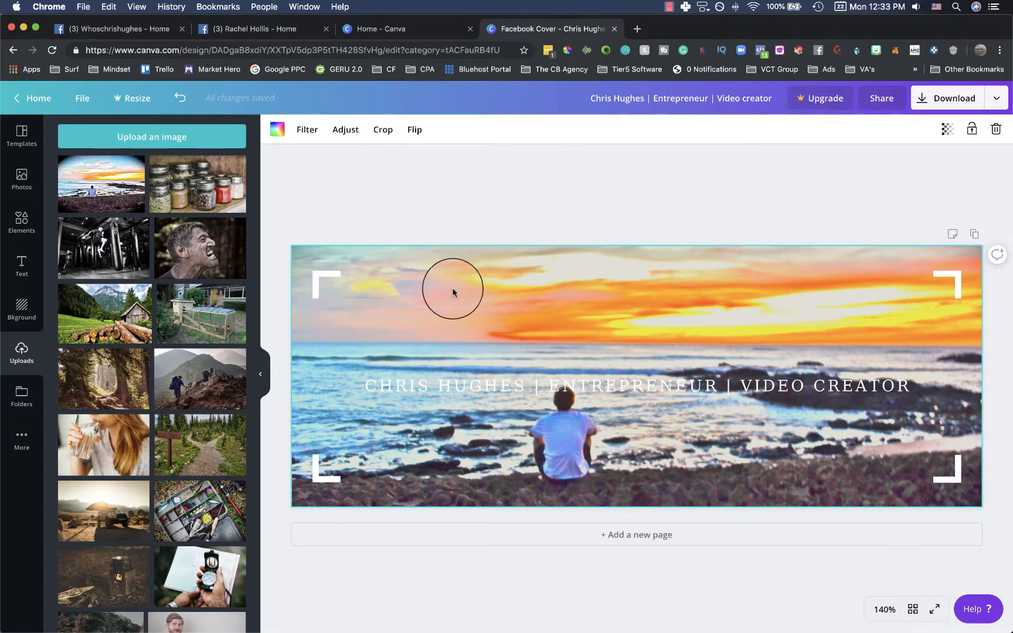
left_click(306, 130)
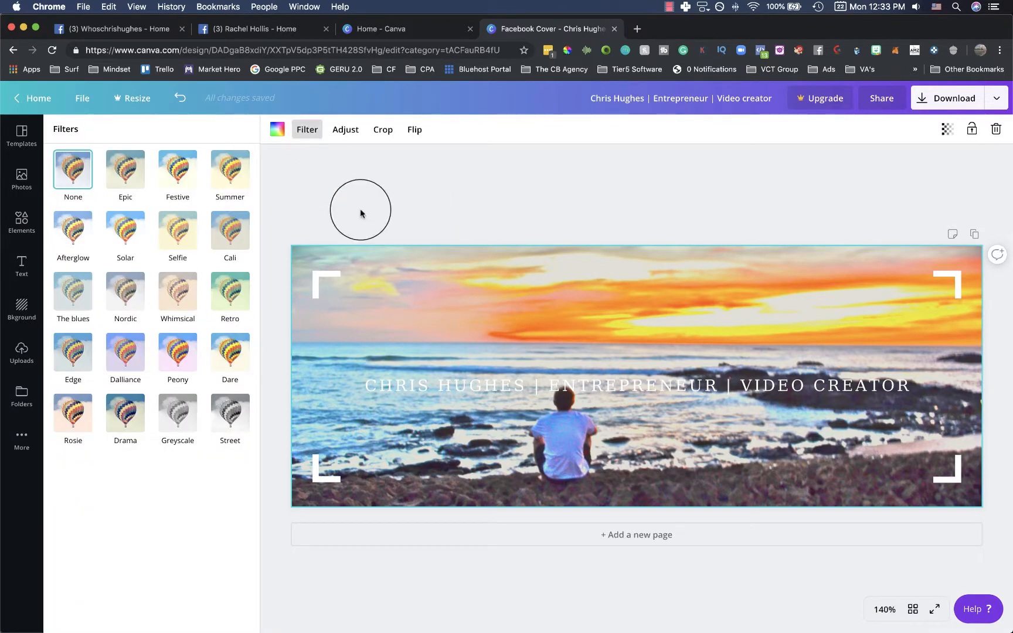
left_click(346, 129)
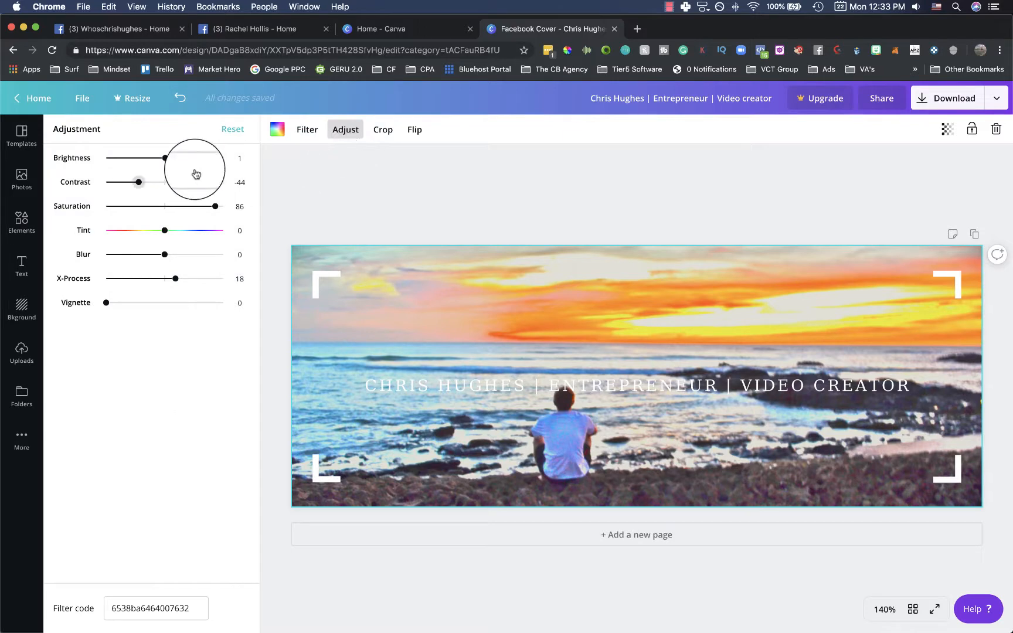
left_click_drag(215, 211, 193, 207)
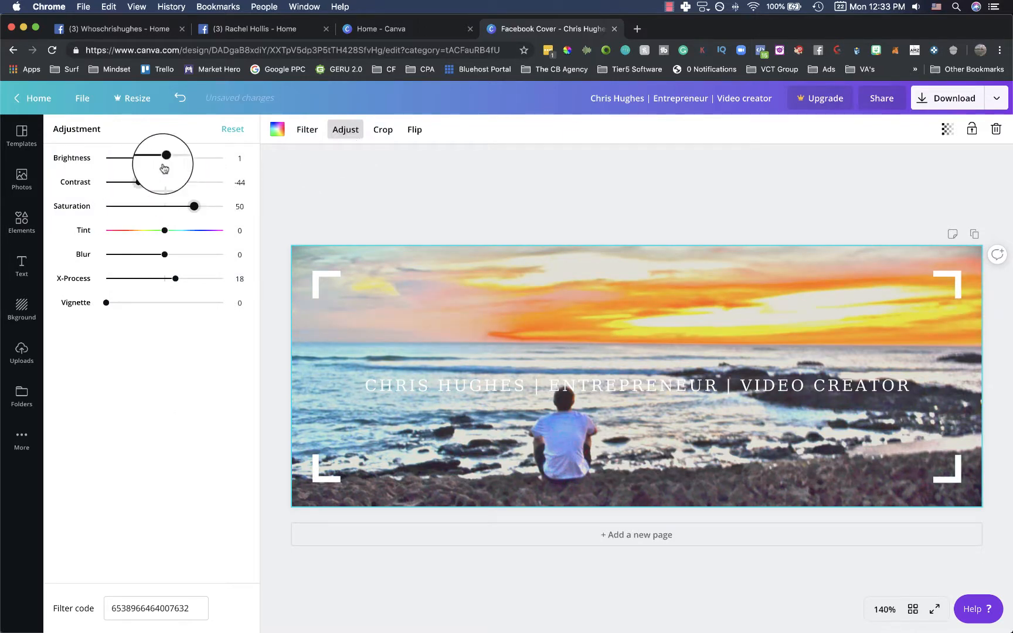
left_click_drag(164, 159, 159, 183)
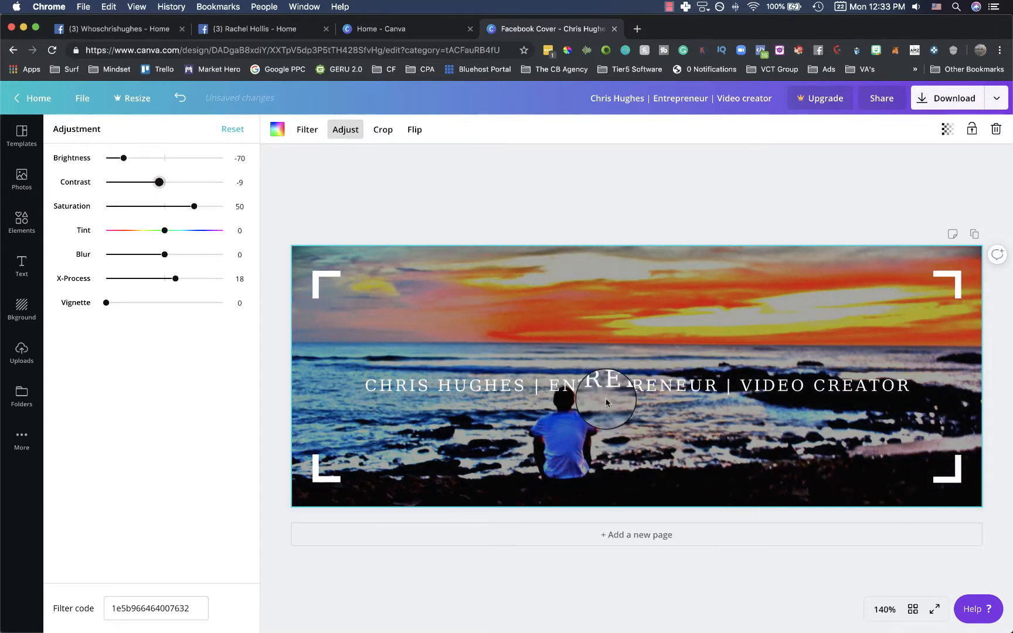
- Move the heading down to the lower edge of the cover, below the seated man
left_click_drag(615, 387, 558, 476)
left_click(628, 361)
left_click(571, 217)
- Reposition the background photo in its crop so the seated man sits higher, above the heading
left_click(592, 362)
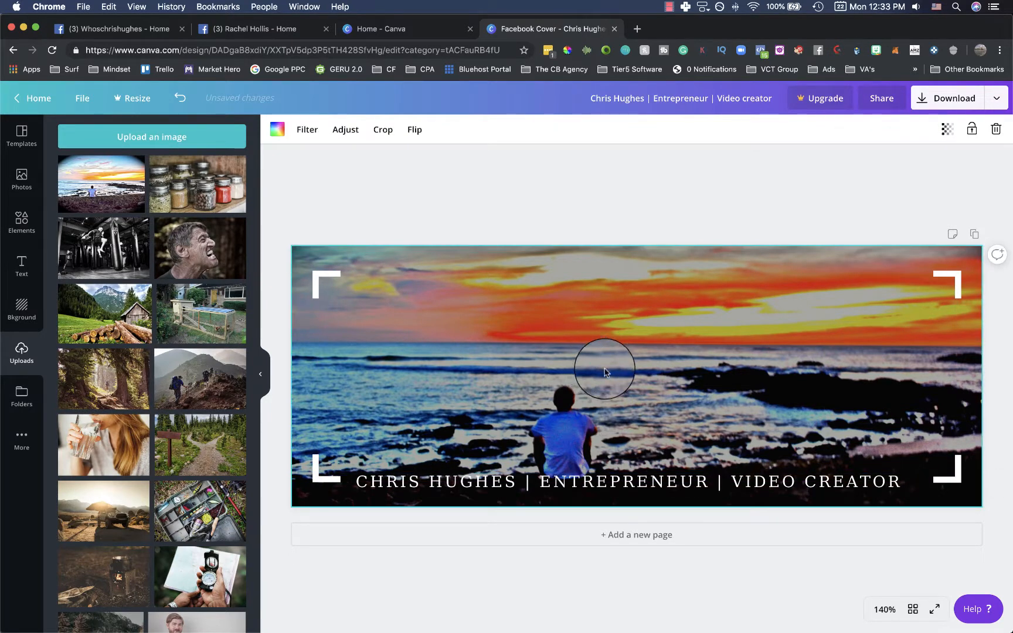
double_click(601, 367)
left_click_drag(599, 286, 600, 311)
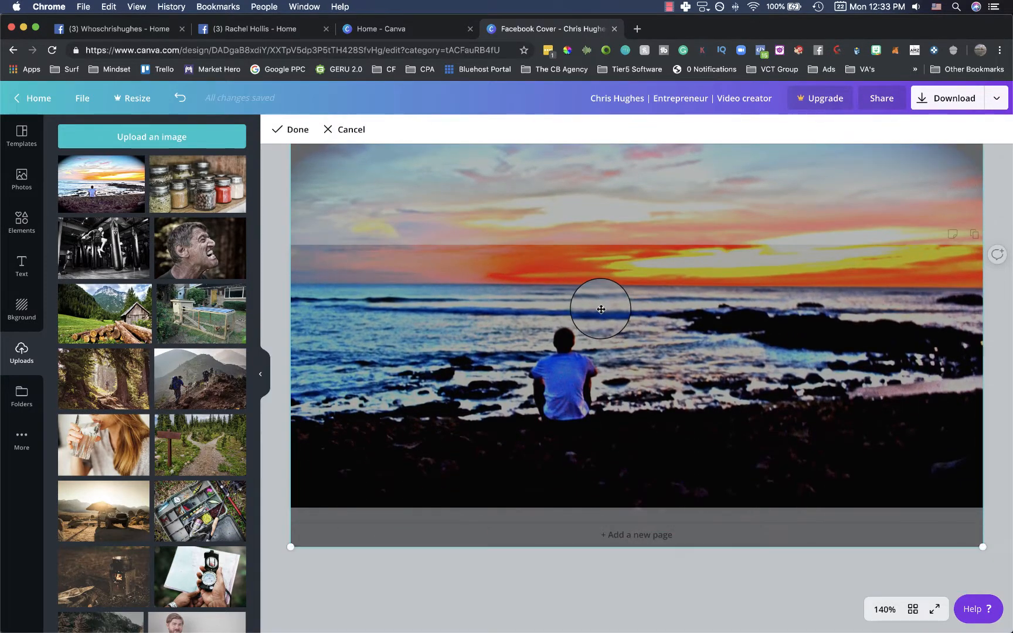
double_click(600, 309)
double_click(555, 305)
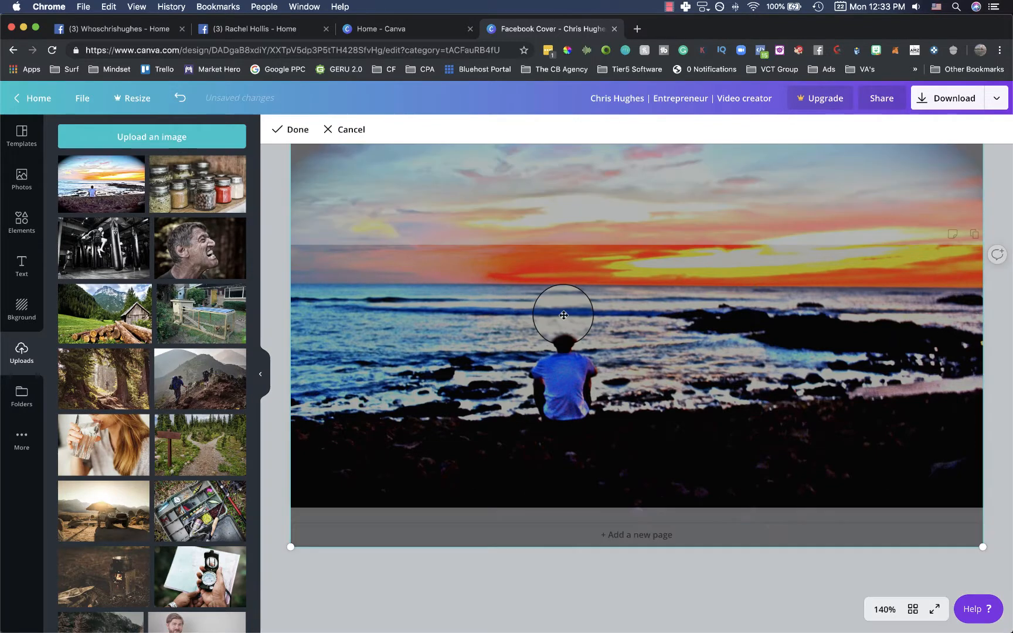
left_click_drag(564, 315, 561, 339)
left_click(280, 129)
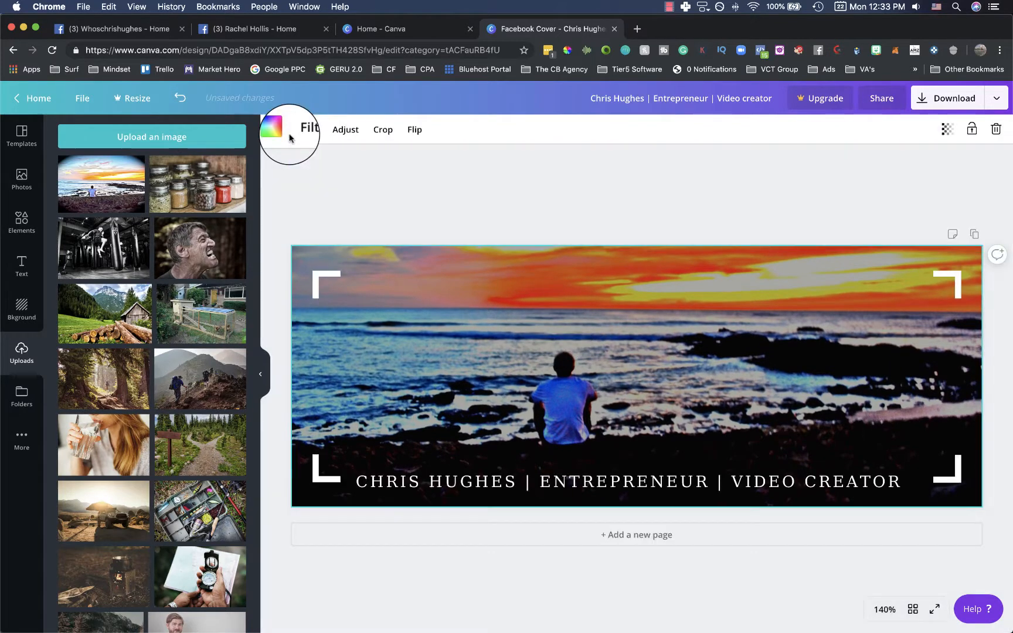
left_click(284, 189)
- Put "ENTREPRENEUR | VIDEO CREATOR" on its own line, remove the divider after the name, and move the heading up between the corner brackets
left_click_drag(646, 483, 621, 478)
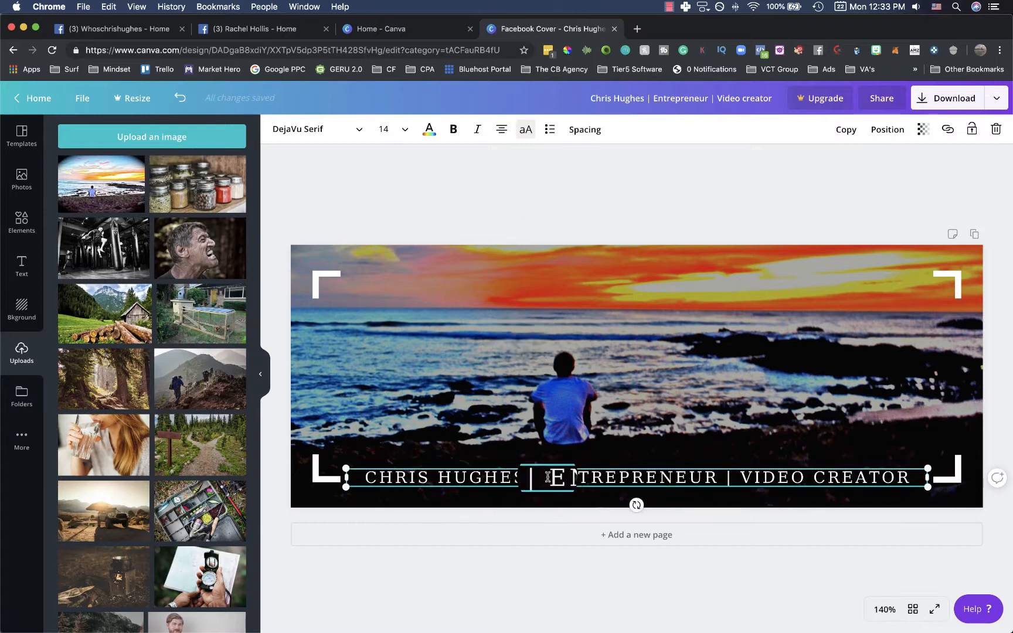
left_click(549, 477)
key("Return")
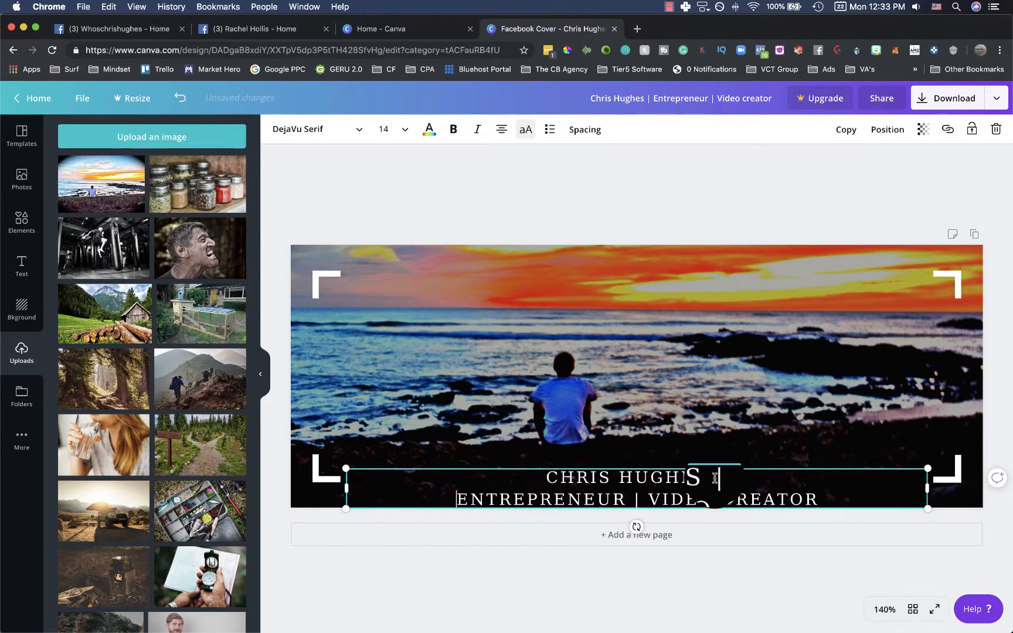
left_click(587, 209)
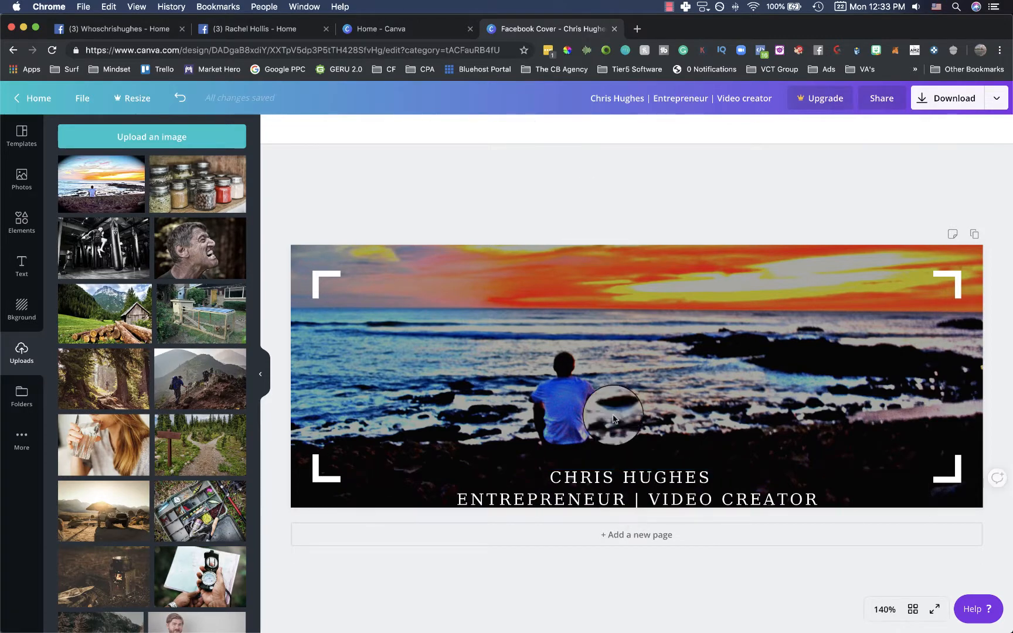
mouse_move(610, 478)
left_mouse_down()
mouse_move(583, 471)
mouse_move(595, 490)
mouse_move(590, 294)
mouse_move(585, 443)
mouse_move(597, 479)
left_mouse_up()
left_click(416, 170)
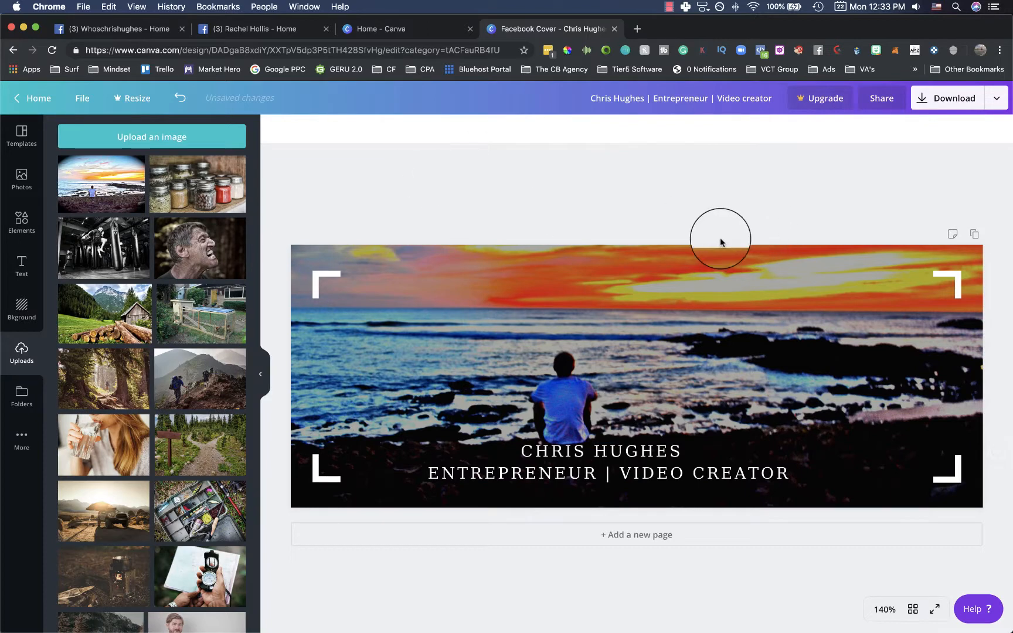
- Download the finished cover as a PNG
left_click(945, 101)
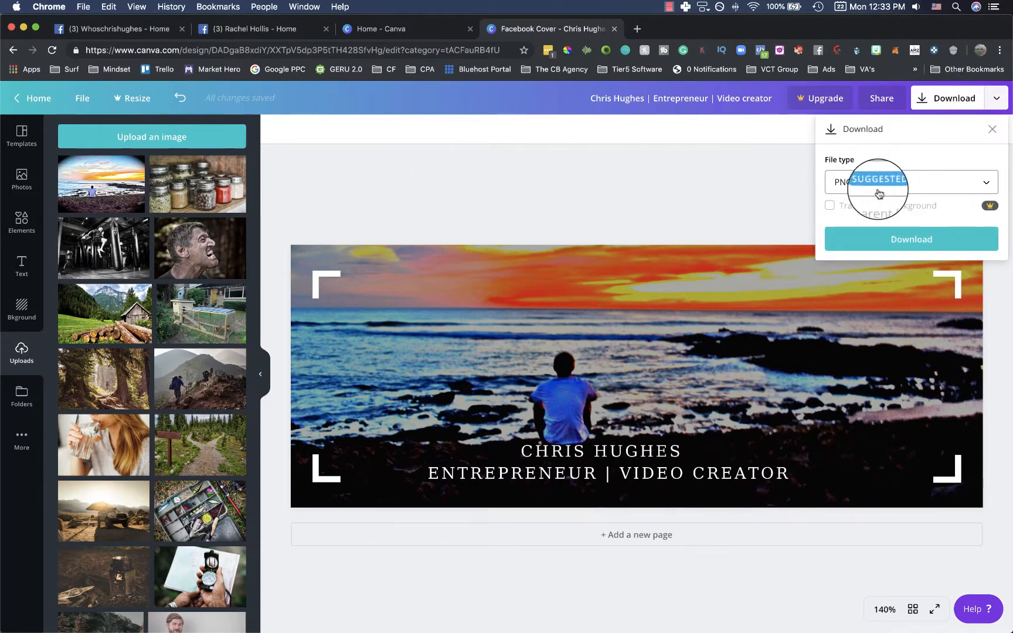
left_click(897, 239)
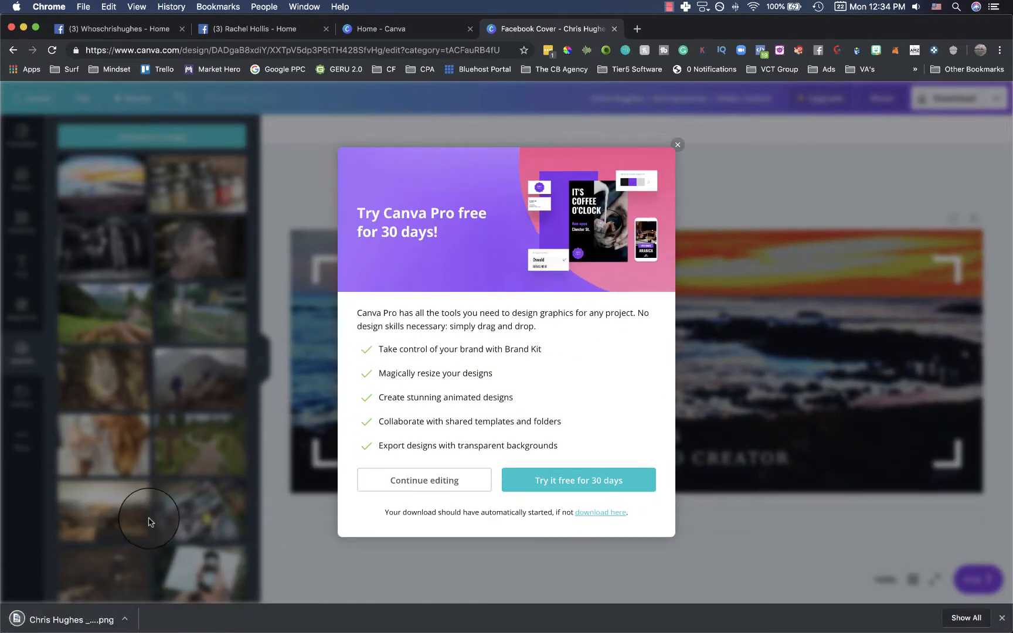
- Switch to the Facebook Page, upload the newly created cover PNG from Downloads as its cover photo, and save it
left_click(114, 32)
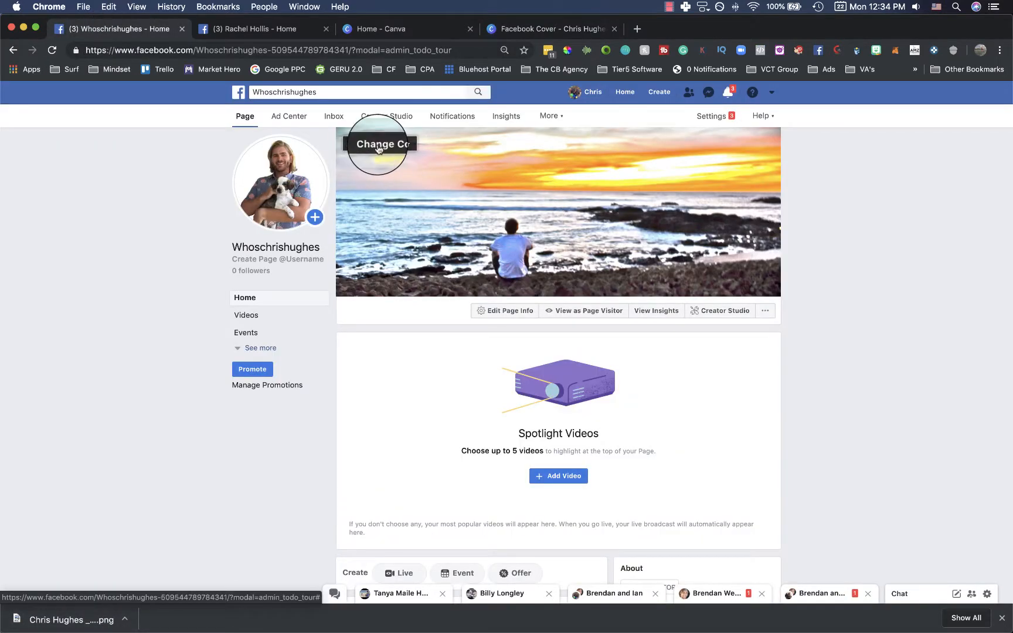
left_click(379, 148)
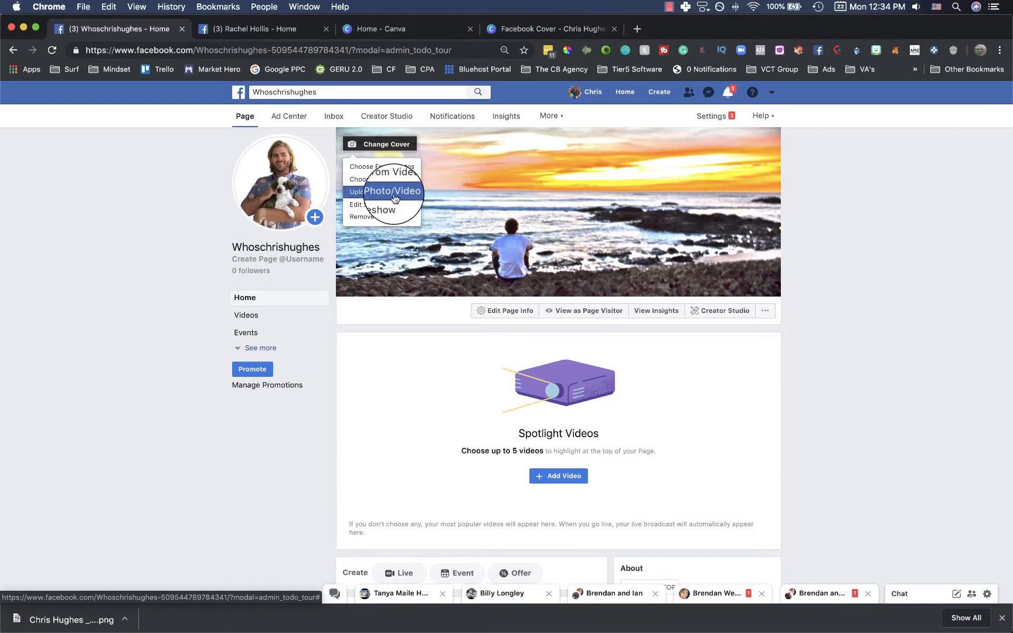
left_click(394, 195)
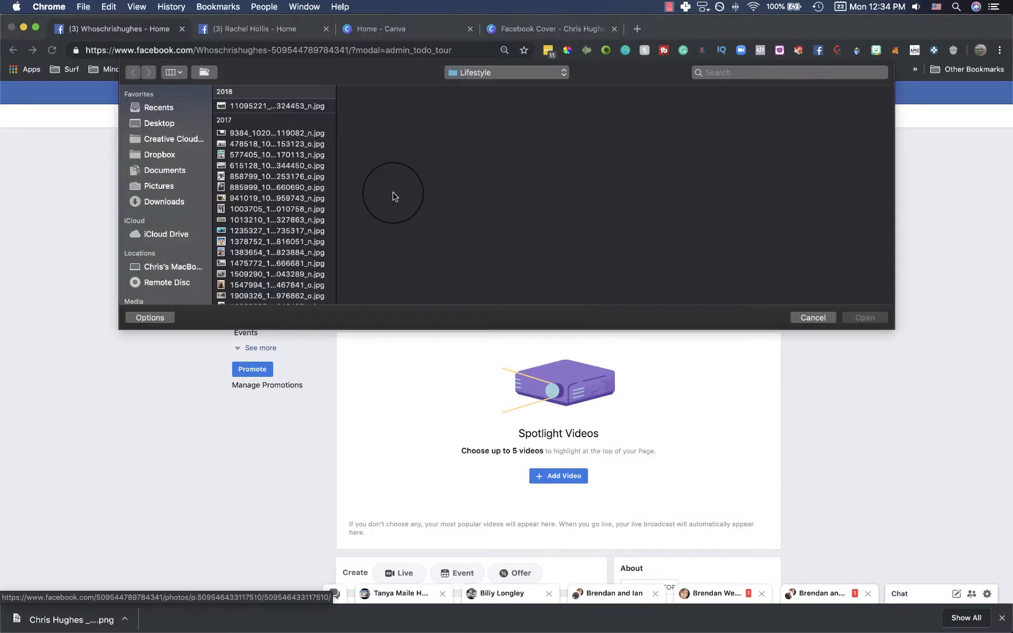
left_click(164, 201)
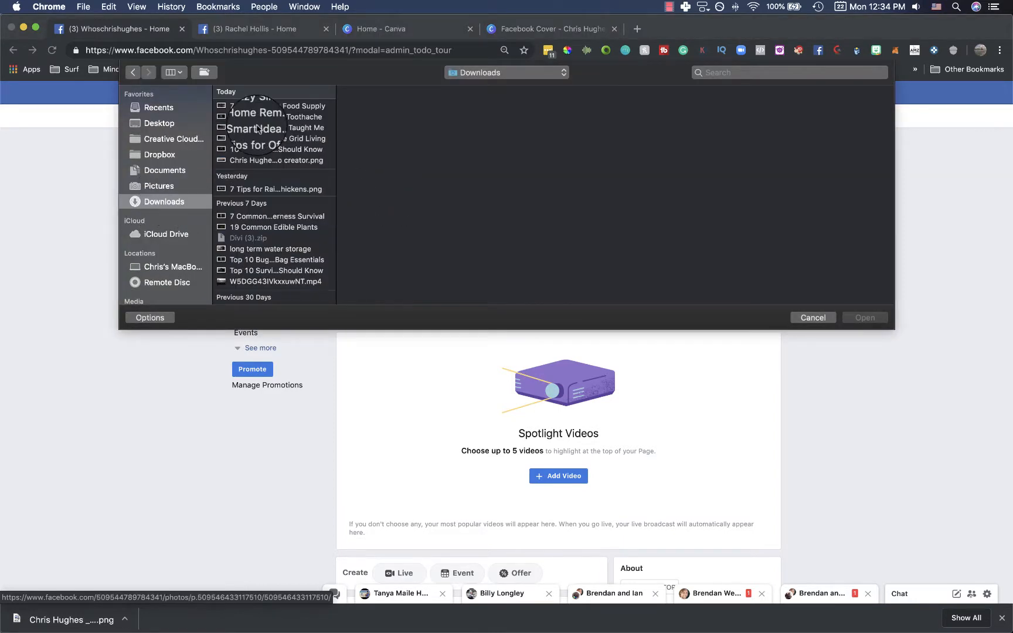
left_click(258, 160)
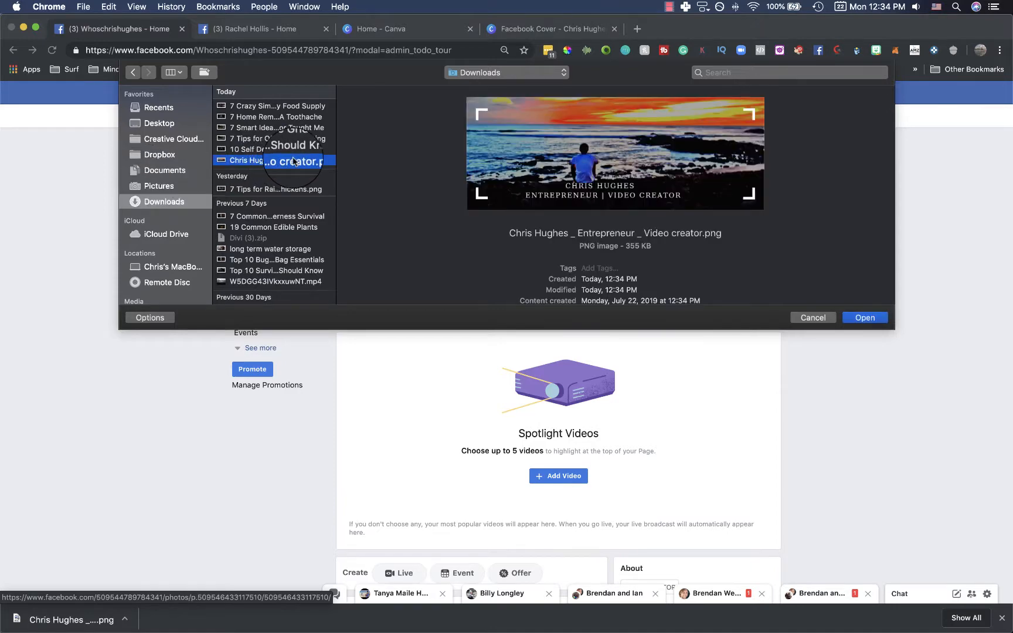
double_click(293, 162)
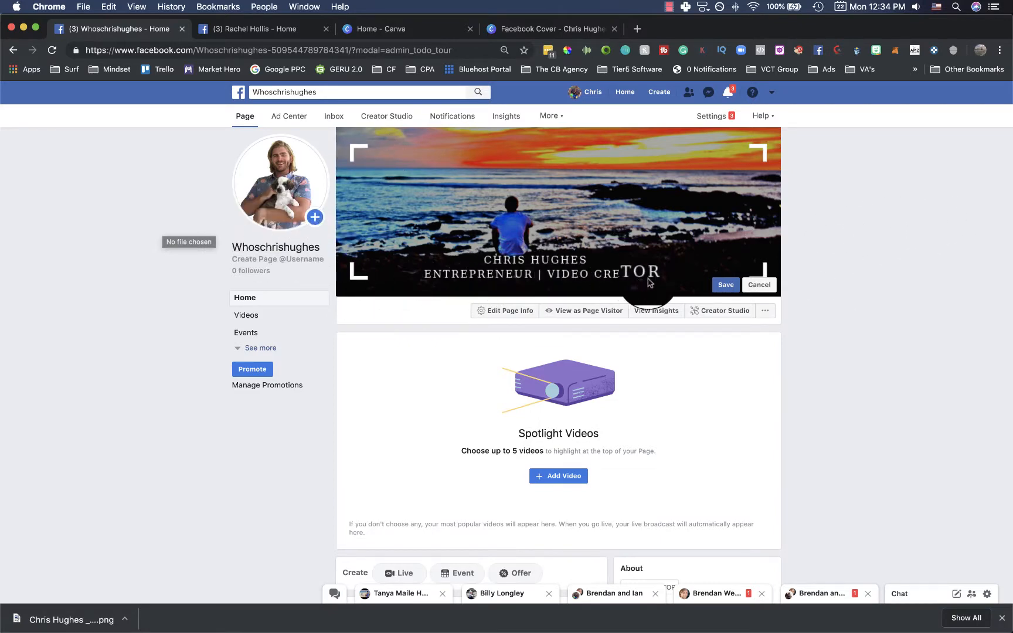
left_click(727, 286)
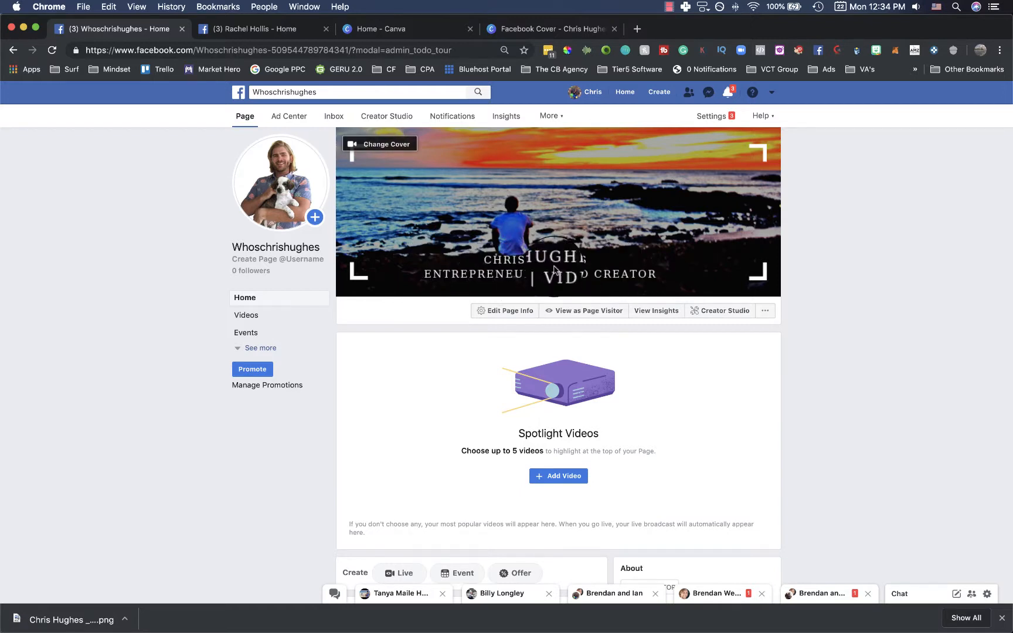
- Review the Page's new cover, Spotlight Videos and About sections, and close the Rachel Hollis reference page
scroll(287, 223, "down", 1)
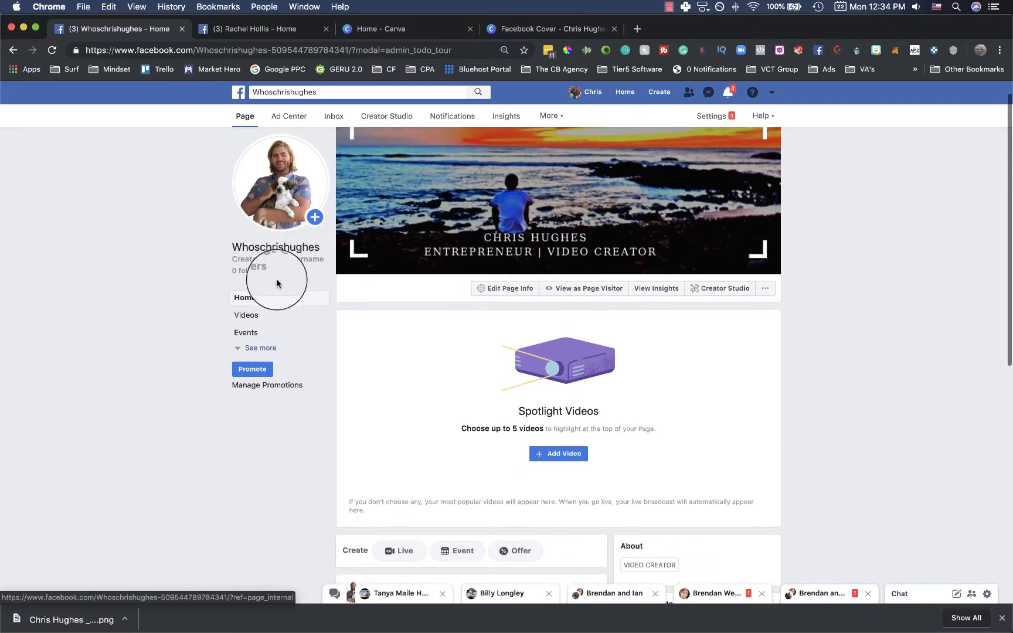
scroll(287, 283, "down", 2)
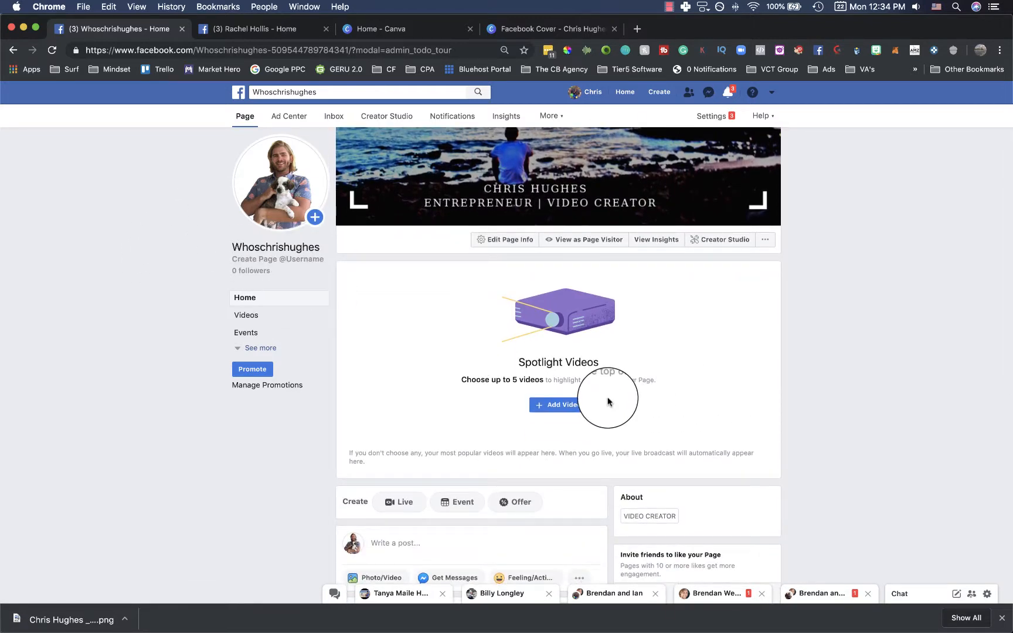
scroll(530, 362, "up", 1)
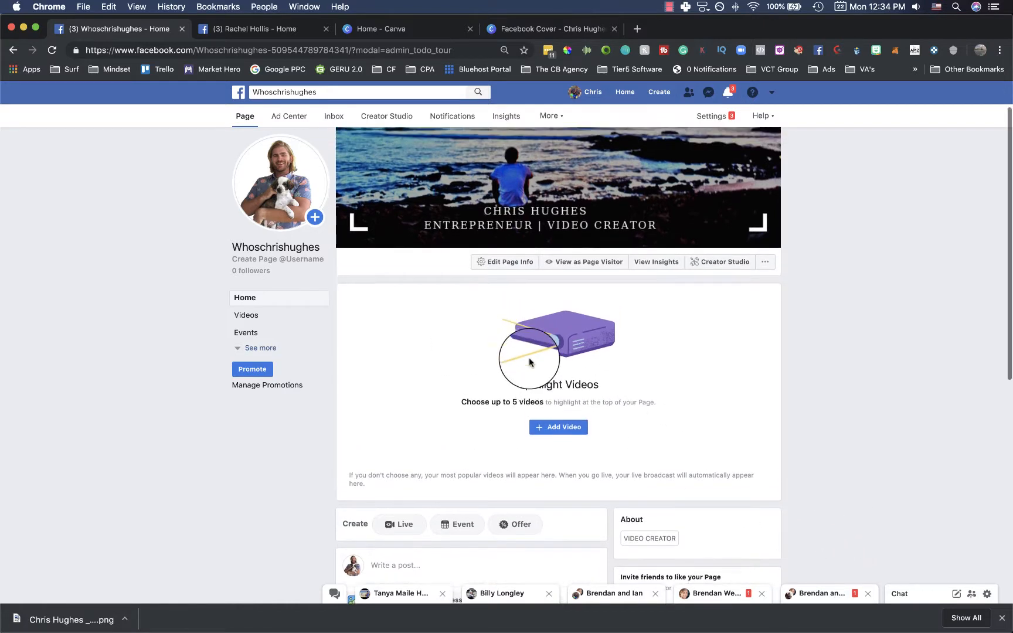
scroll(529, 357, "up", 1)
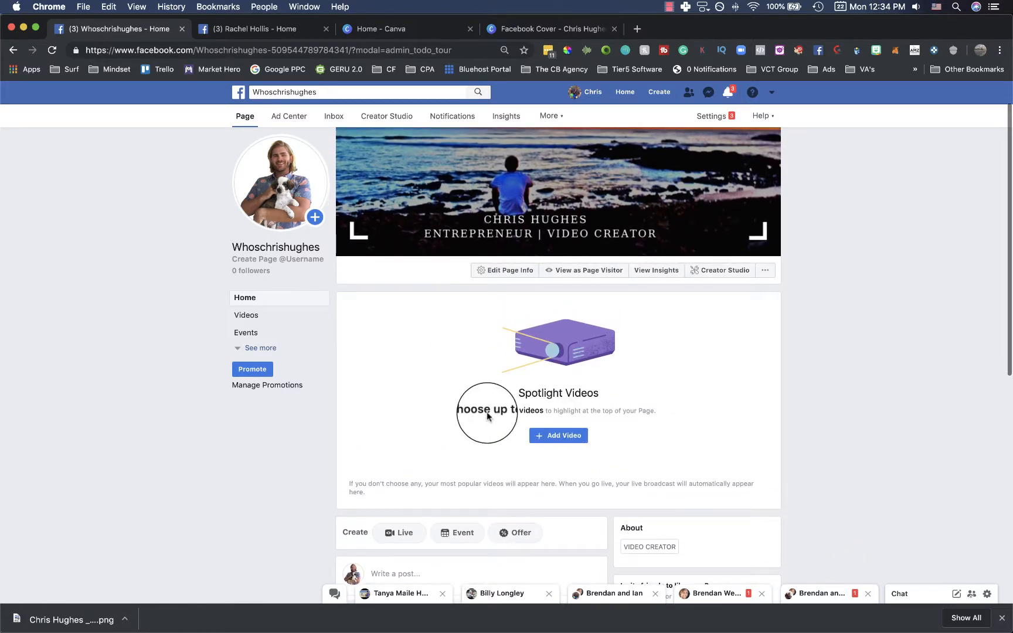
scroll(573, 384, "down", 1)
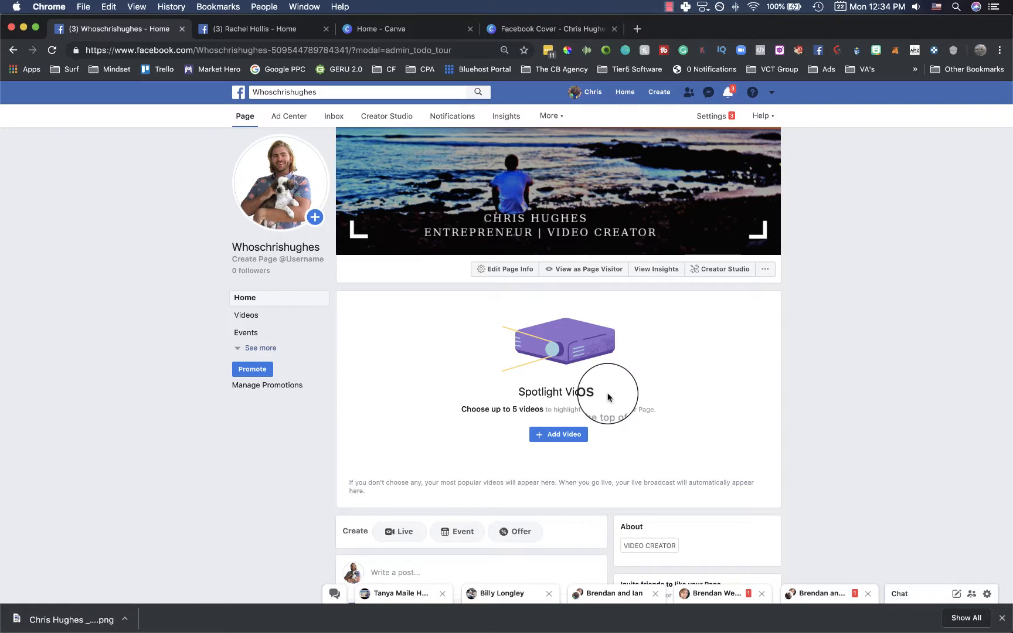
scroll(645, 398, "up", 2)
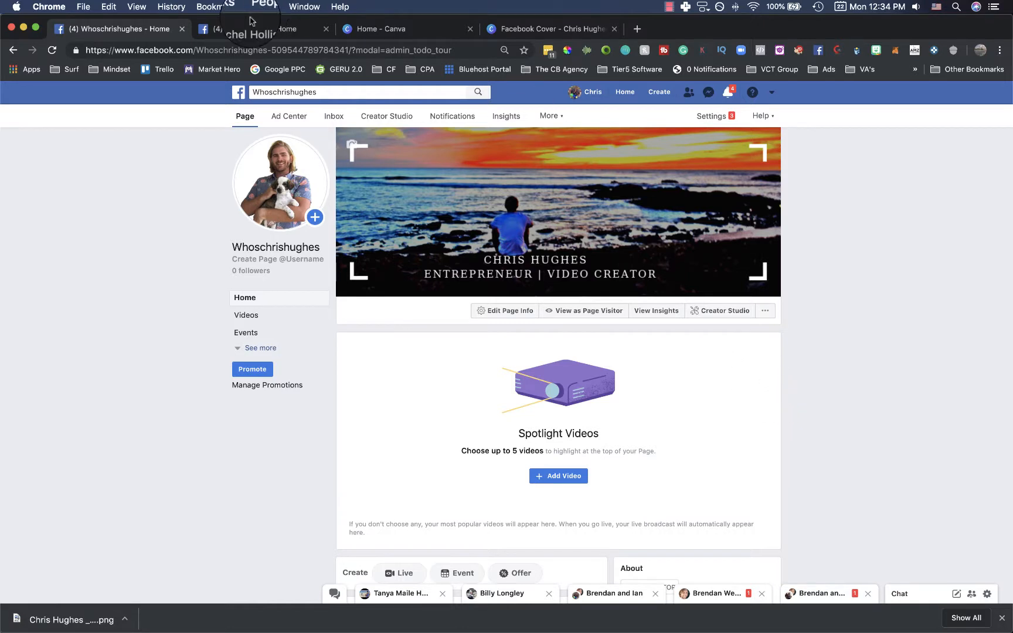
left_click(325, 29)
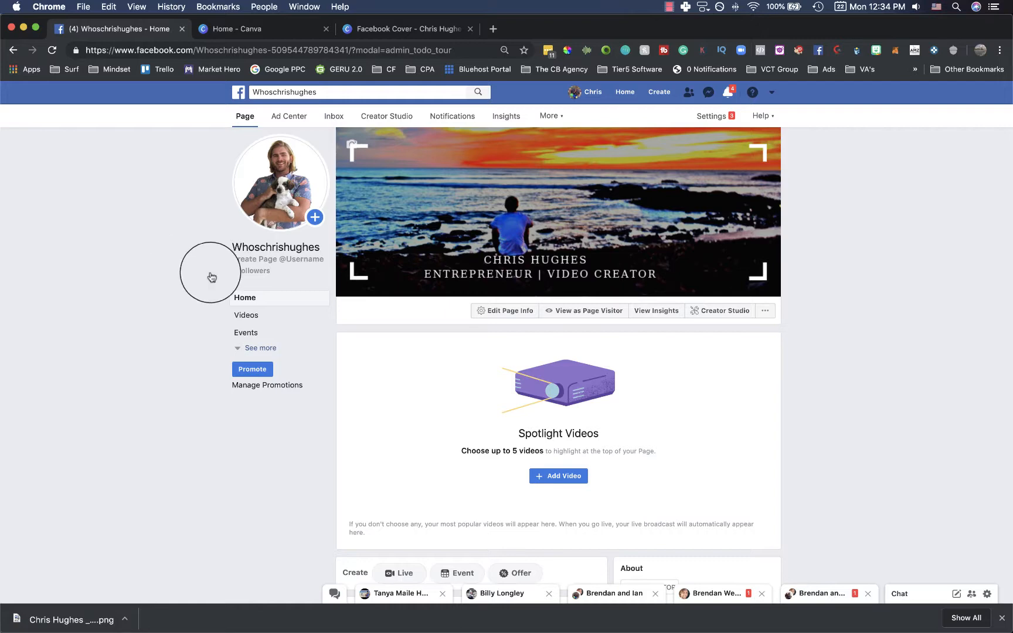
- Open the Page's post composer to look at its posting options, and close it without writing anything
scroll(636, 399, "down", 3)
left_click(403, 417)
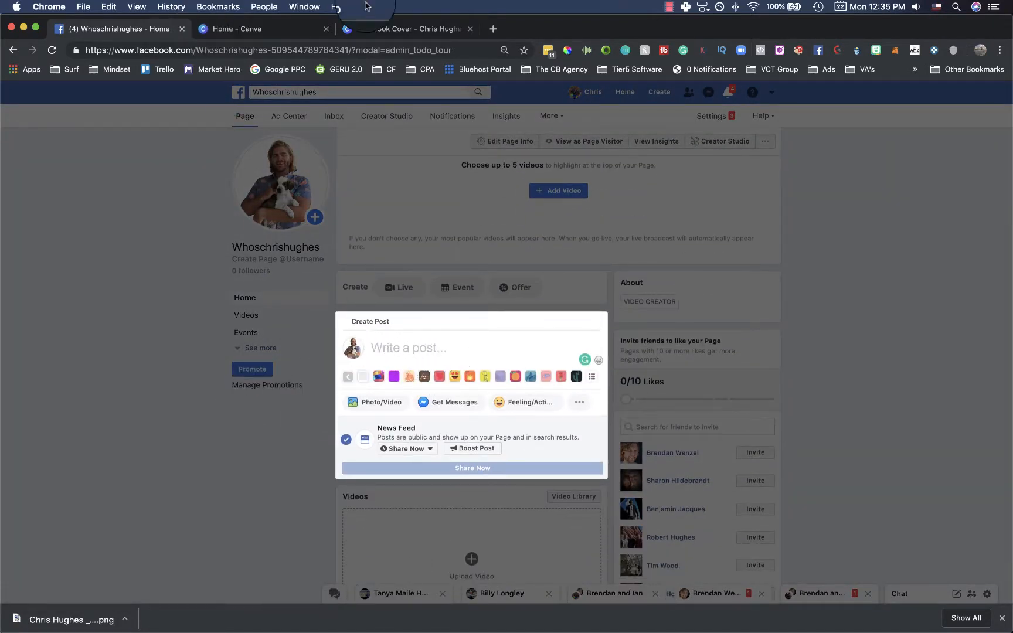
scroll(81, 275, "up", 1)
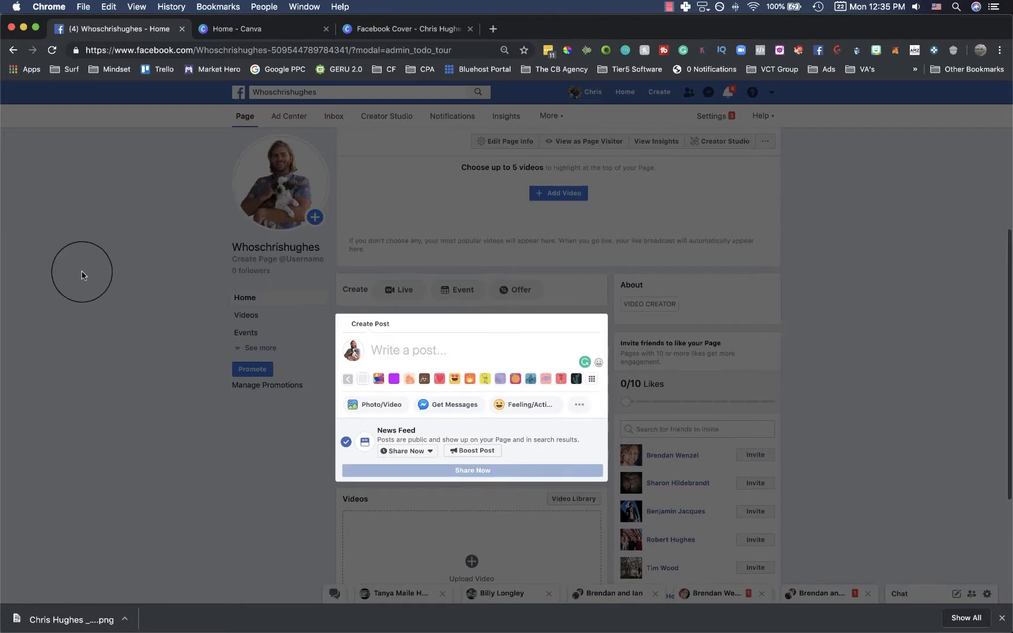
left_click(128, 279)
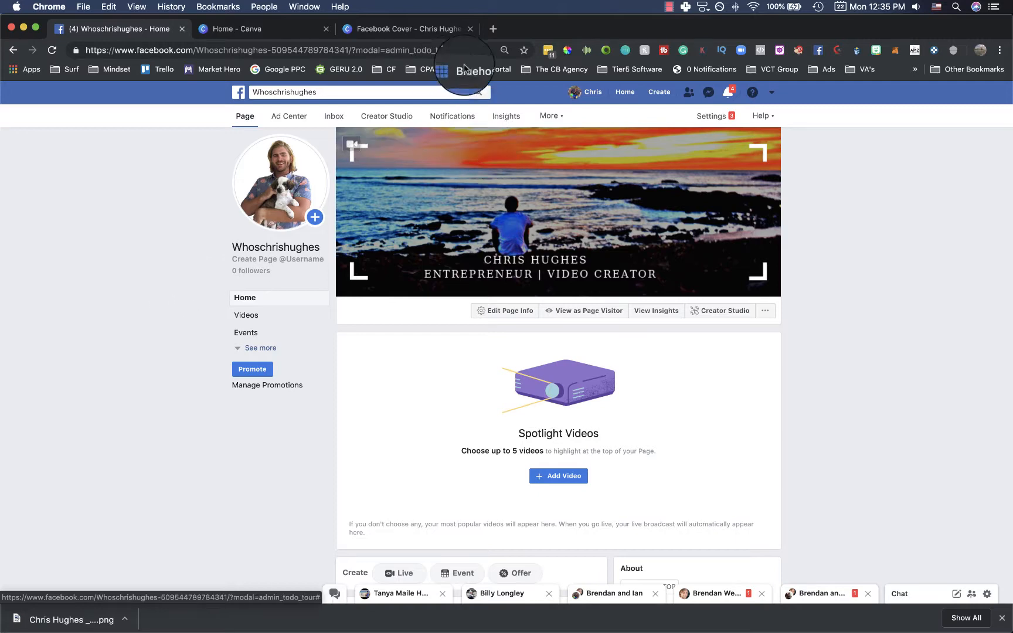
- Open YouTube in a new browser tab and show the uploaded videos of the signed-in account's own channel
left_click(493, 28)
type("you")
key("Return")
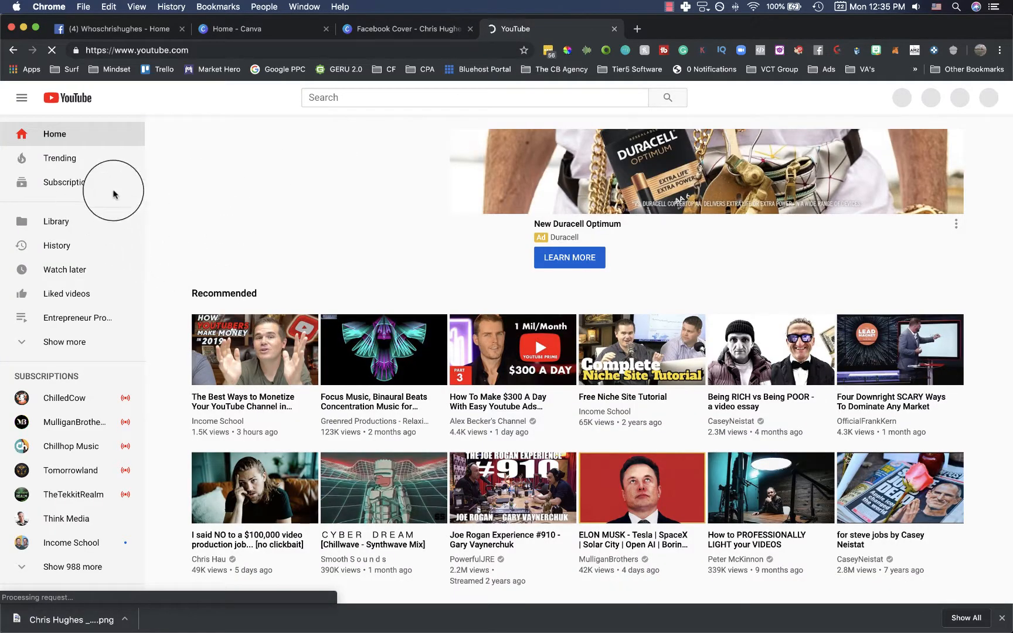
left_click(982, 107)
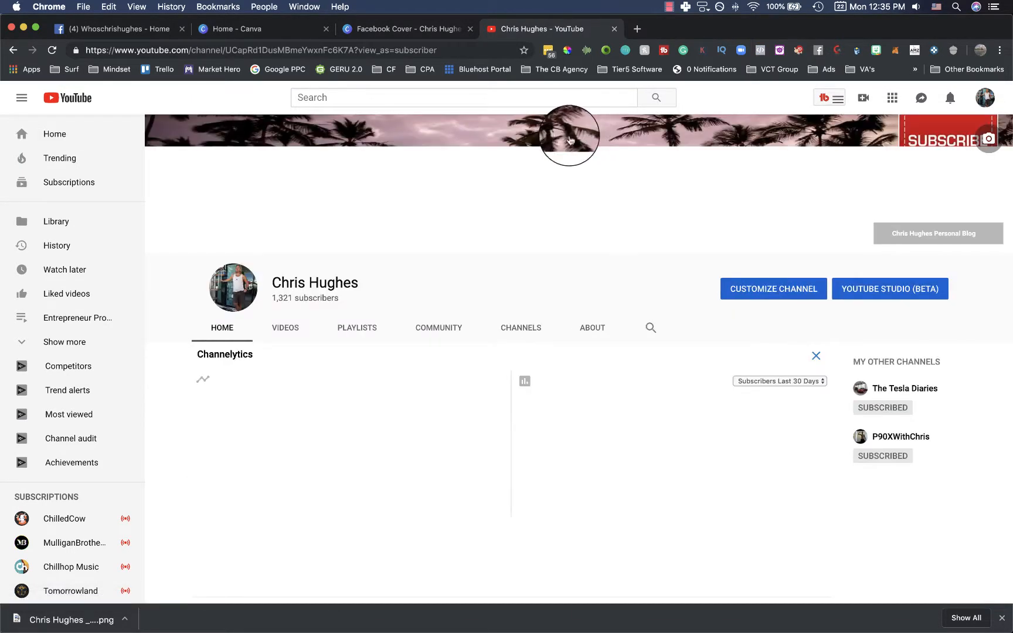
left_click(284, 337)
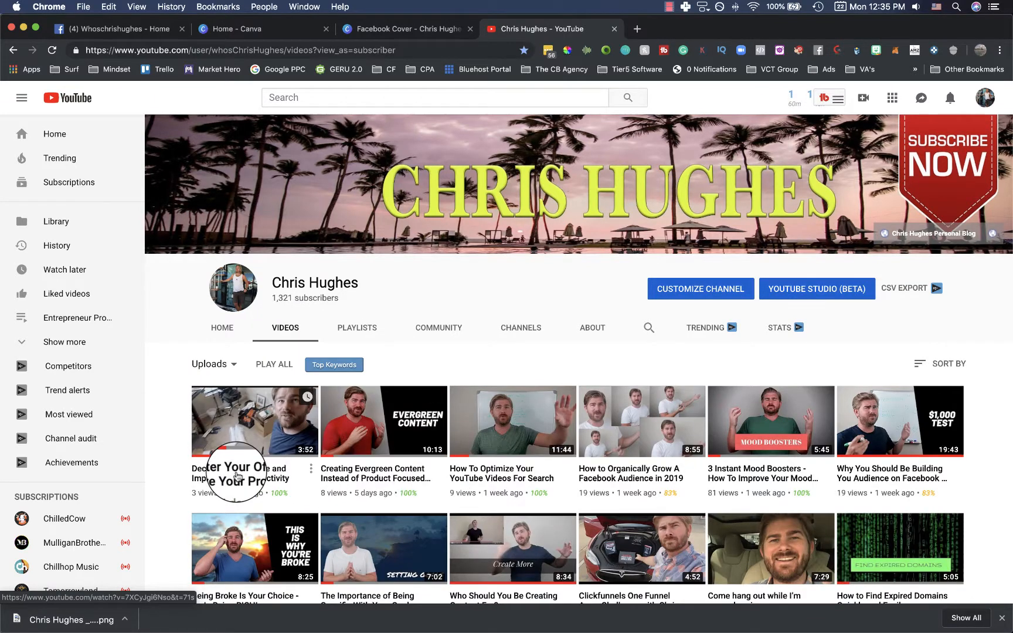
- Open the video "Declutter Your Office and Improve Your Productivity" and pause playback to view its description
left_click(236, 473)
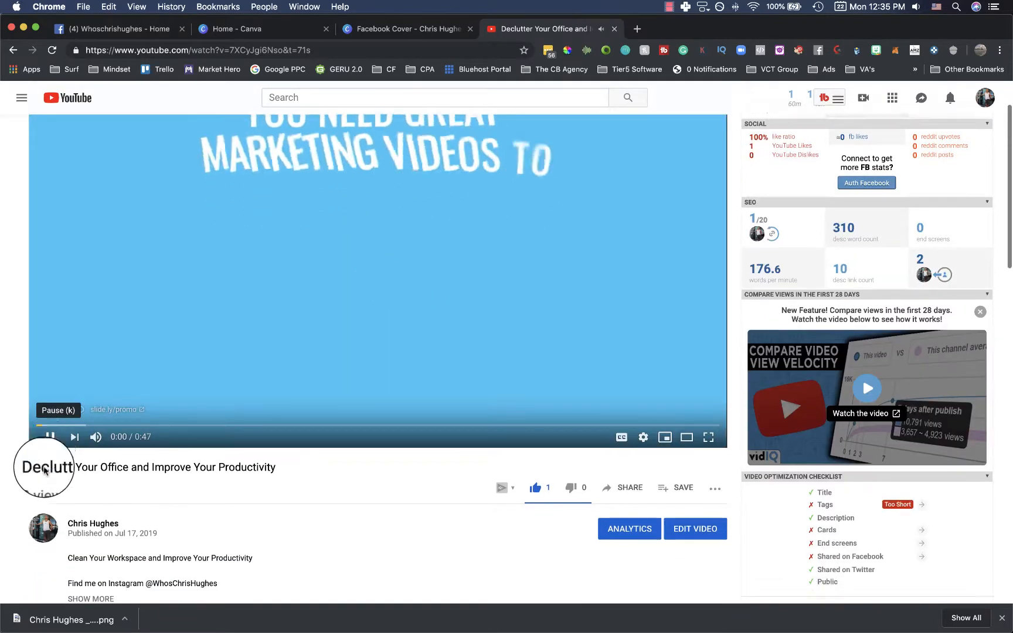
left_click(59, 449)
scroll(82, 452, "down", 3)
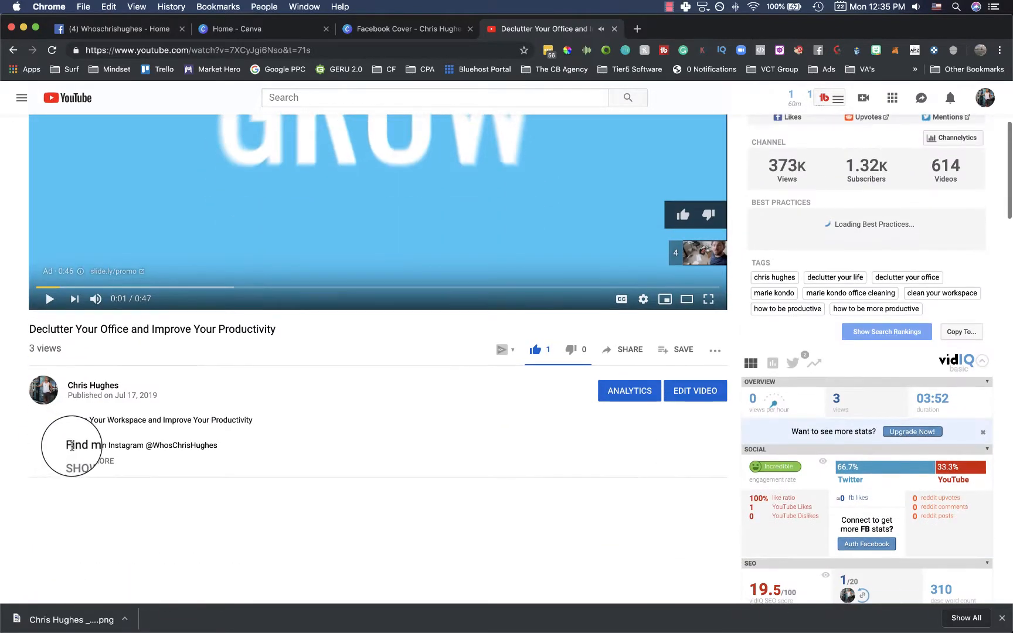
scroll(217, 402, "down", 3)
scroll(215, 407, "up", 3)
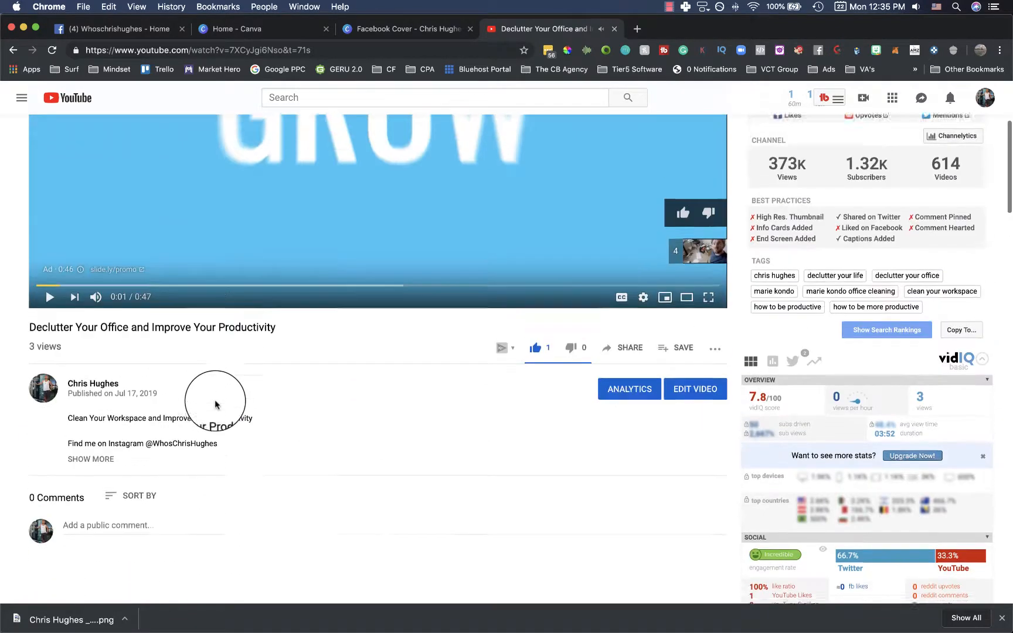